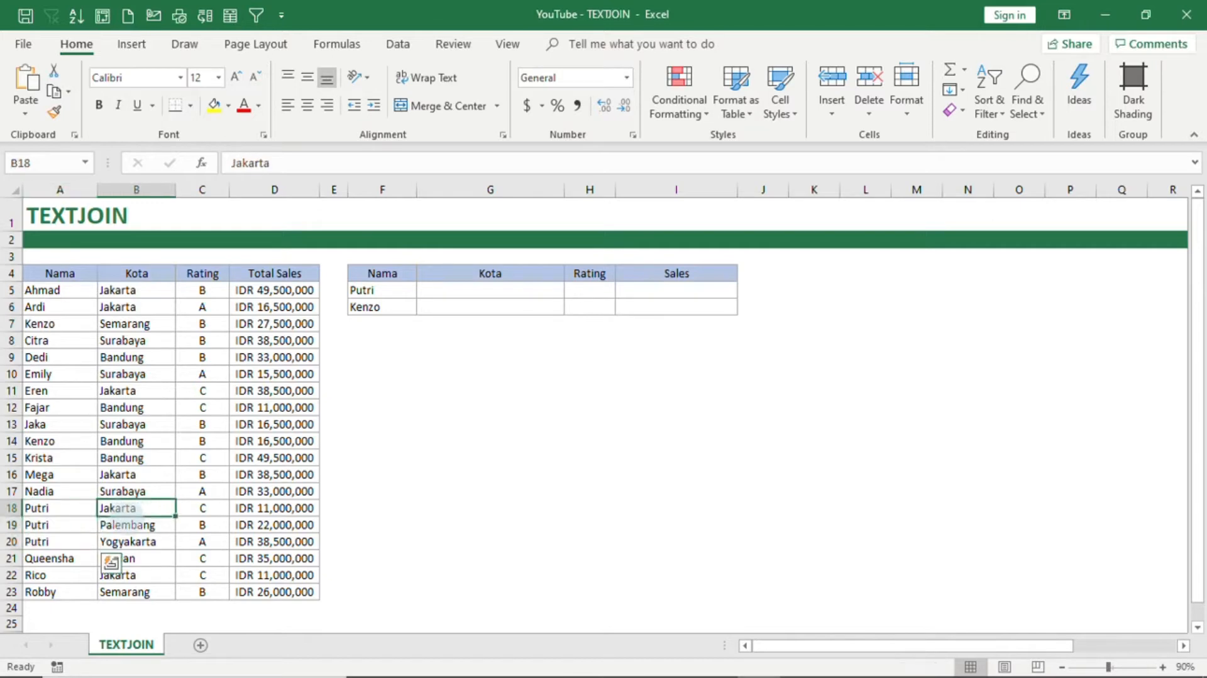
Step: Look up the Kota for the name in F5 by entering =VLOOKUP(F5,A4:B23,2,0) in cell G5
left_click(461, 292)
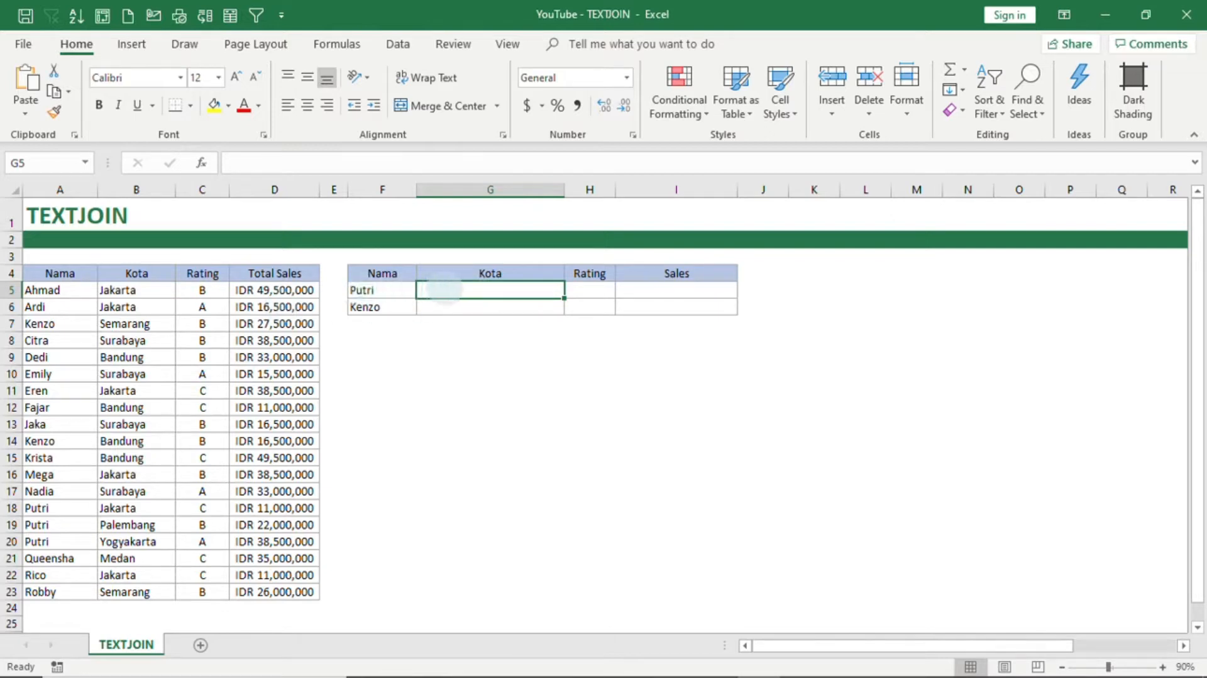
left_click(430, 307)
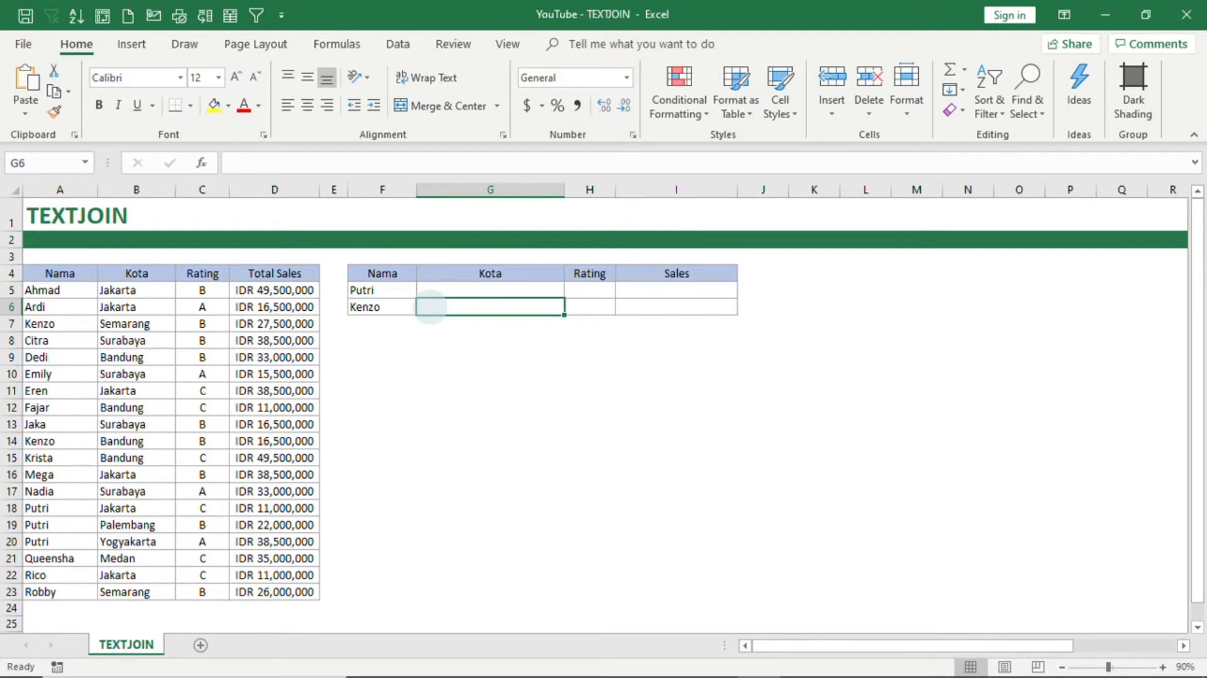
left_click(445, 291)
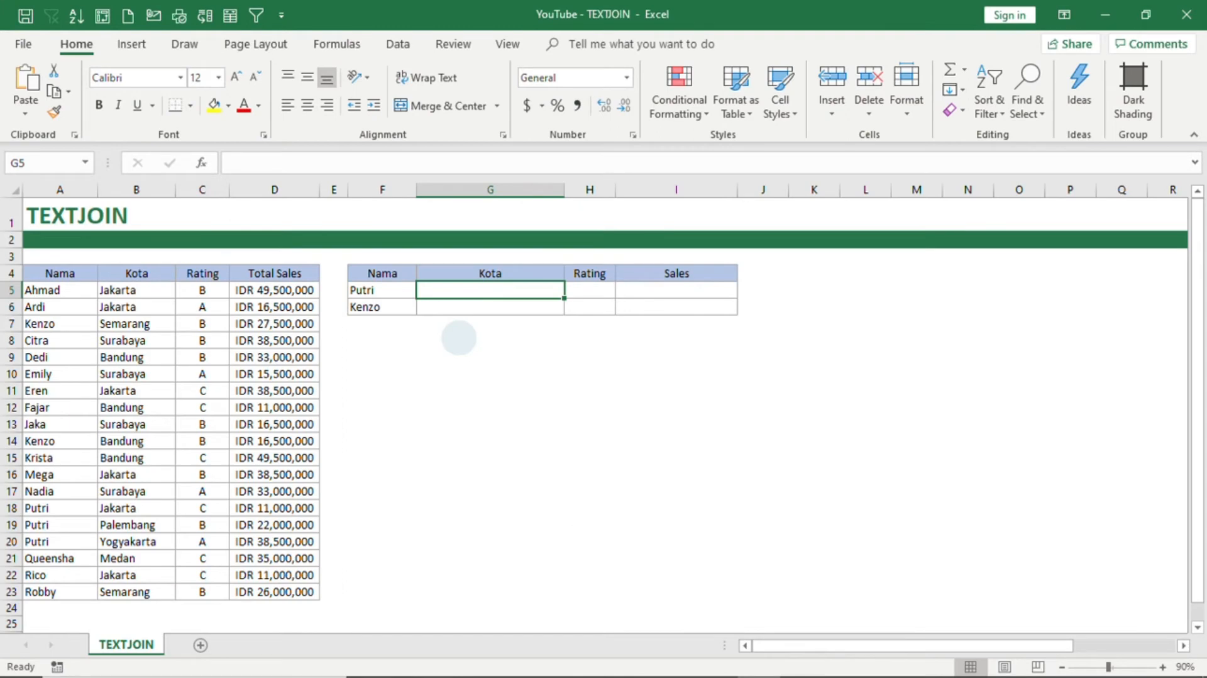
type("=vlookup")
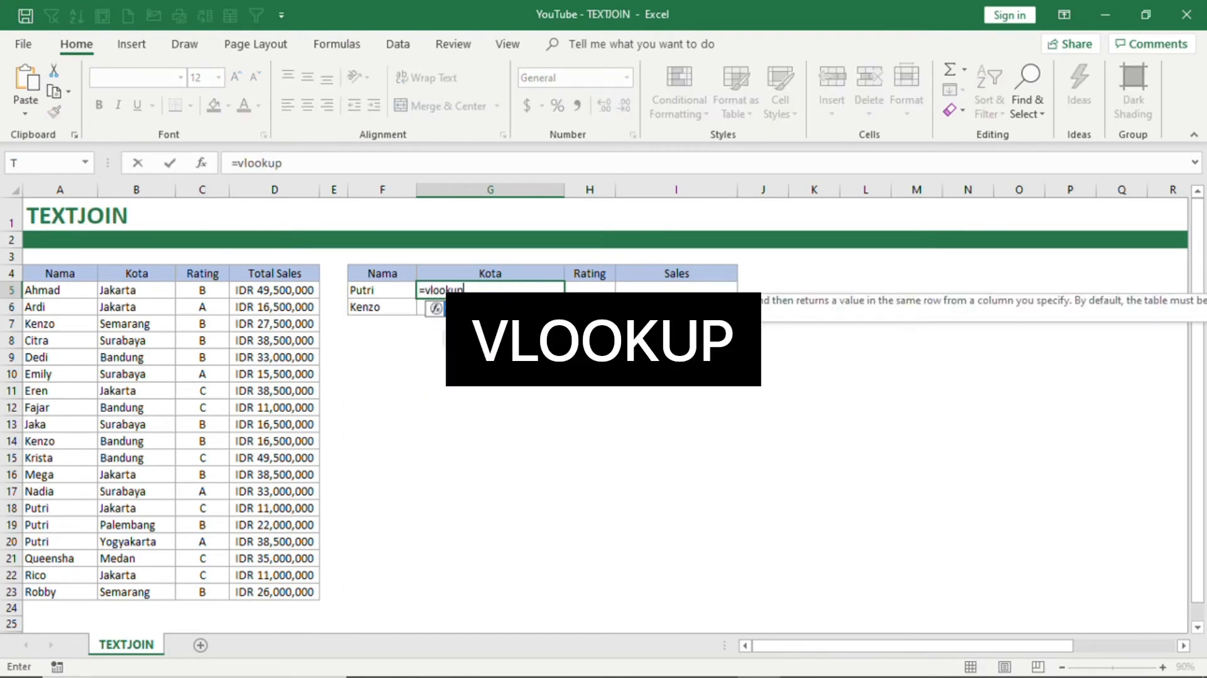
type("(")
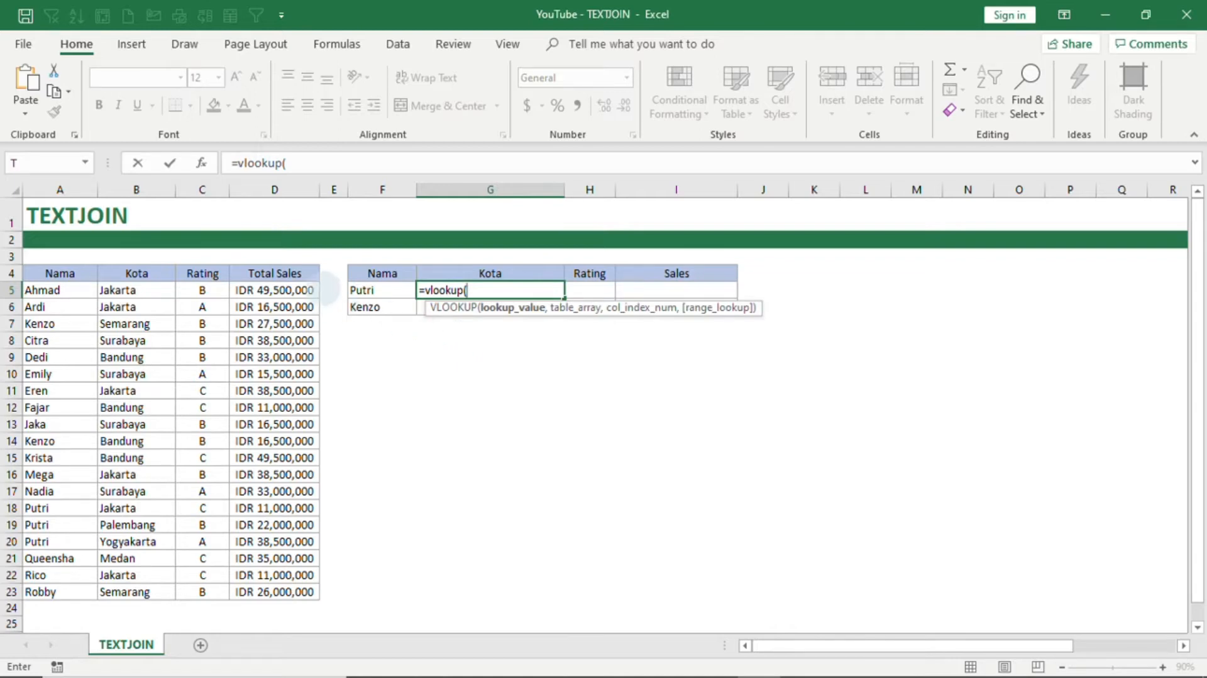
left_click(374, 290)
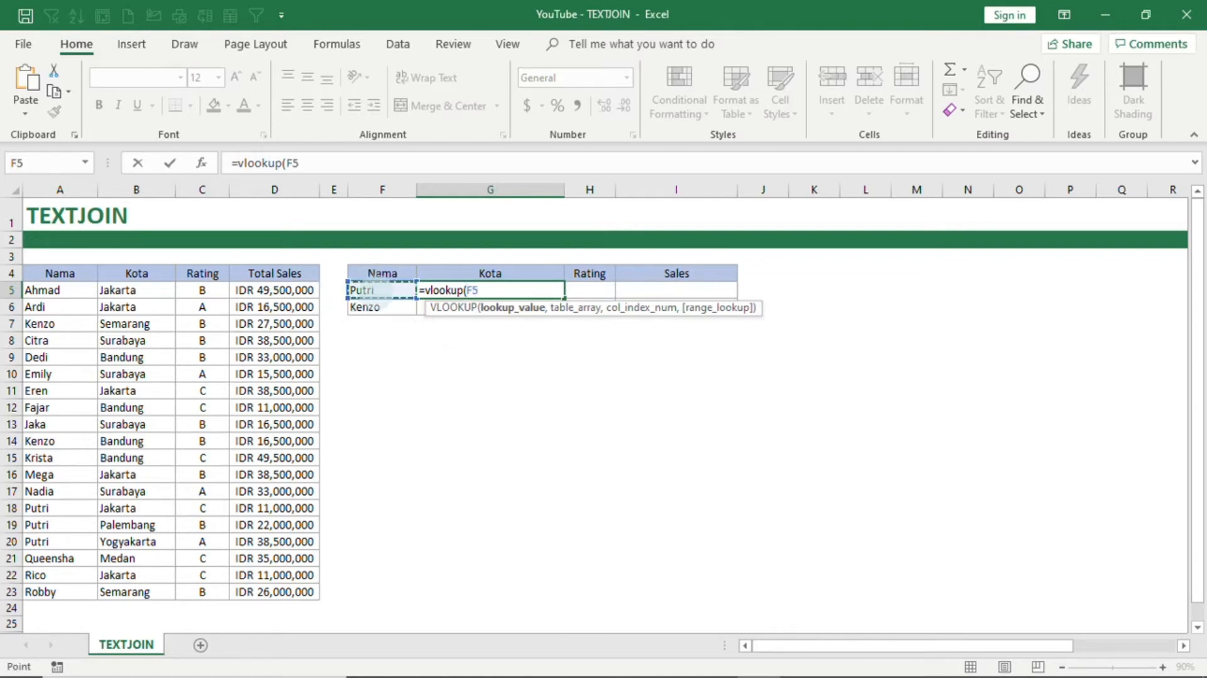
type(",")
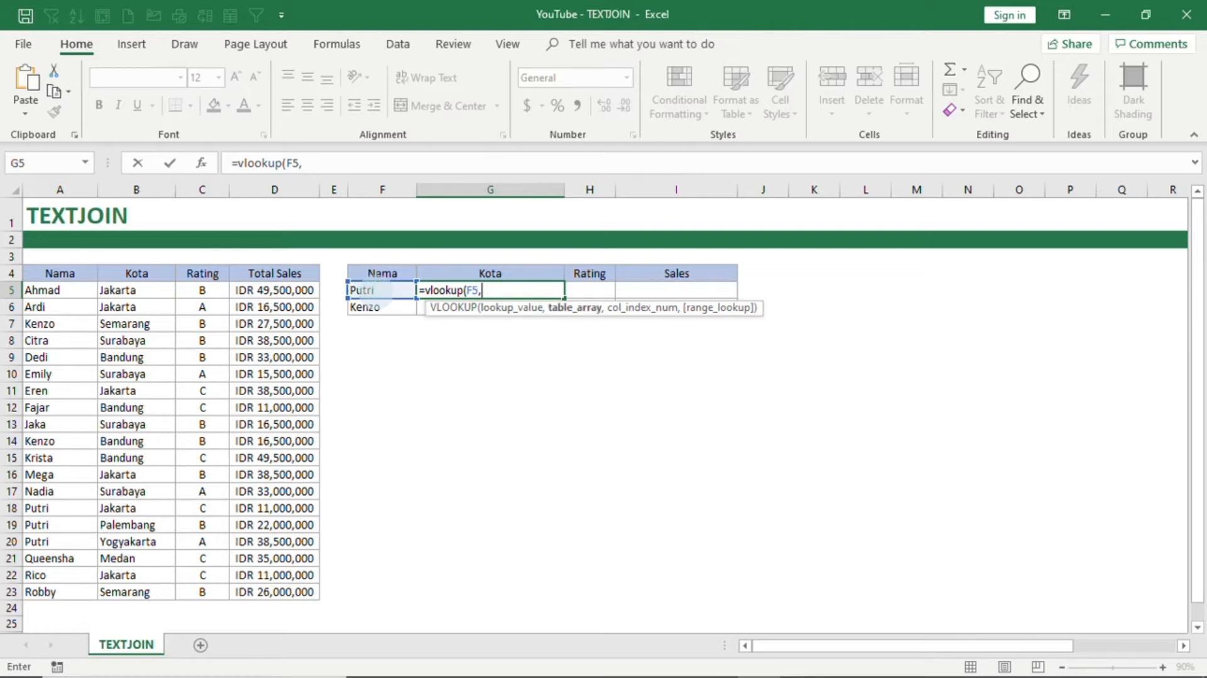
left_click_drag(57, 273, 129, 593)
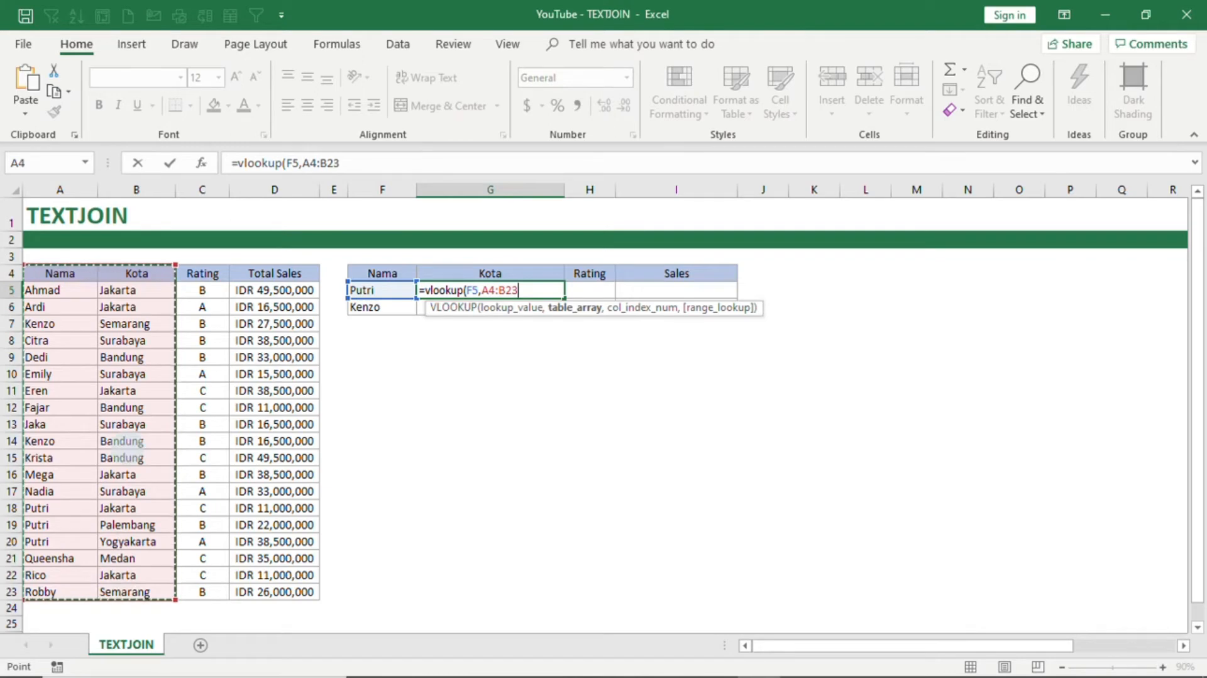
type(",")
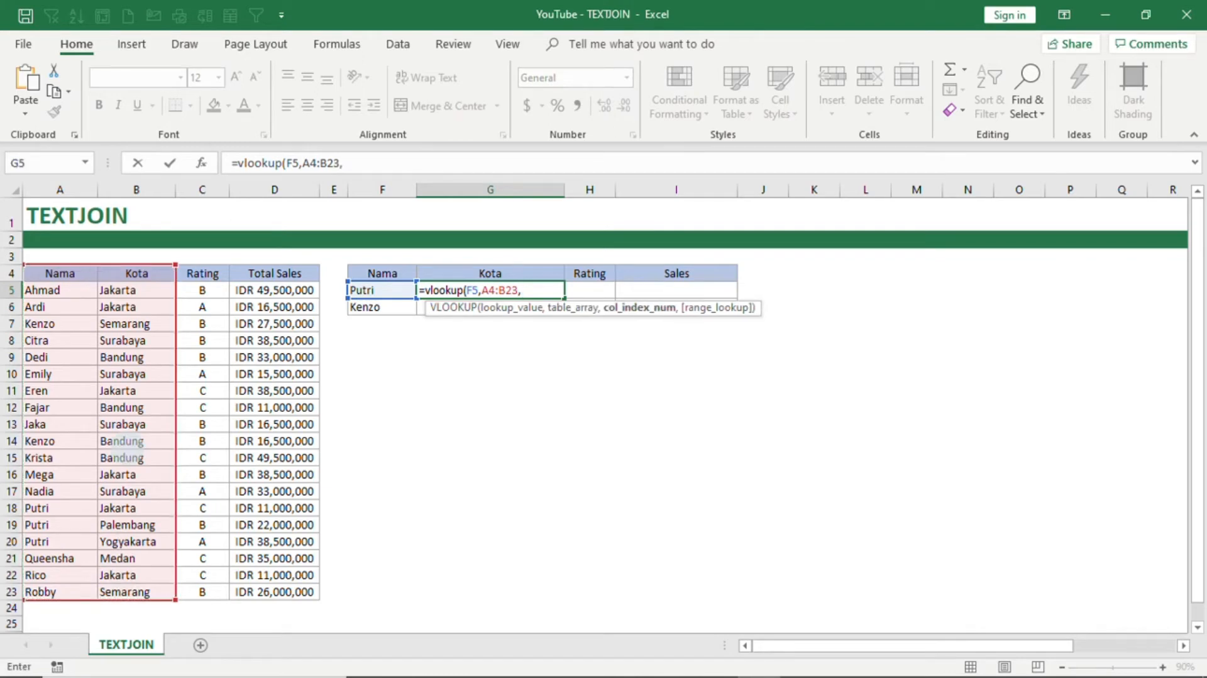
type("2")
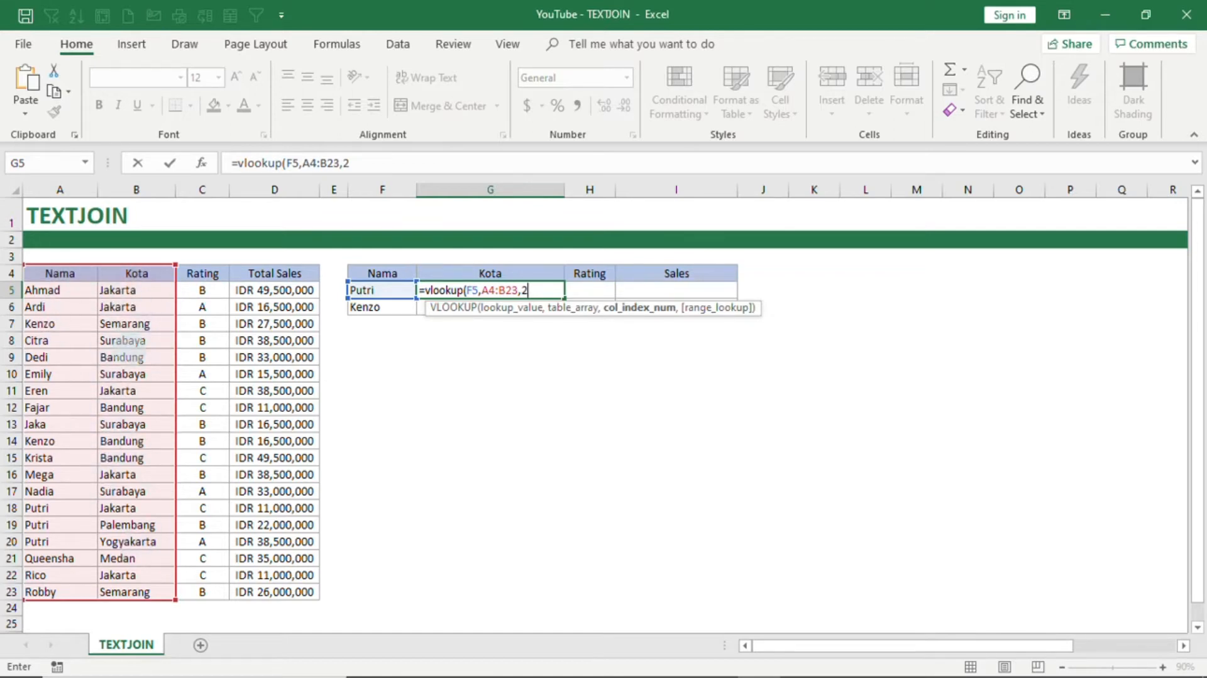
type(",")
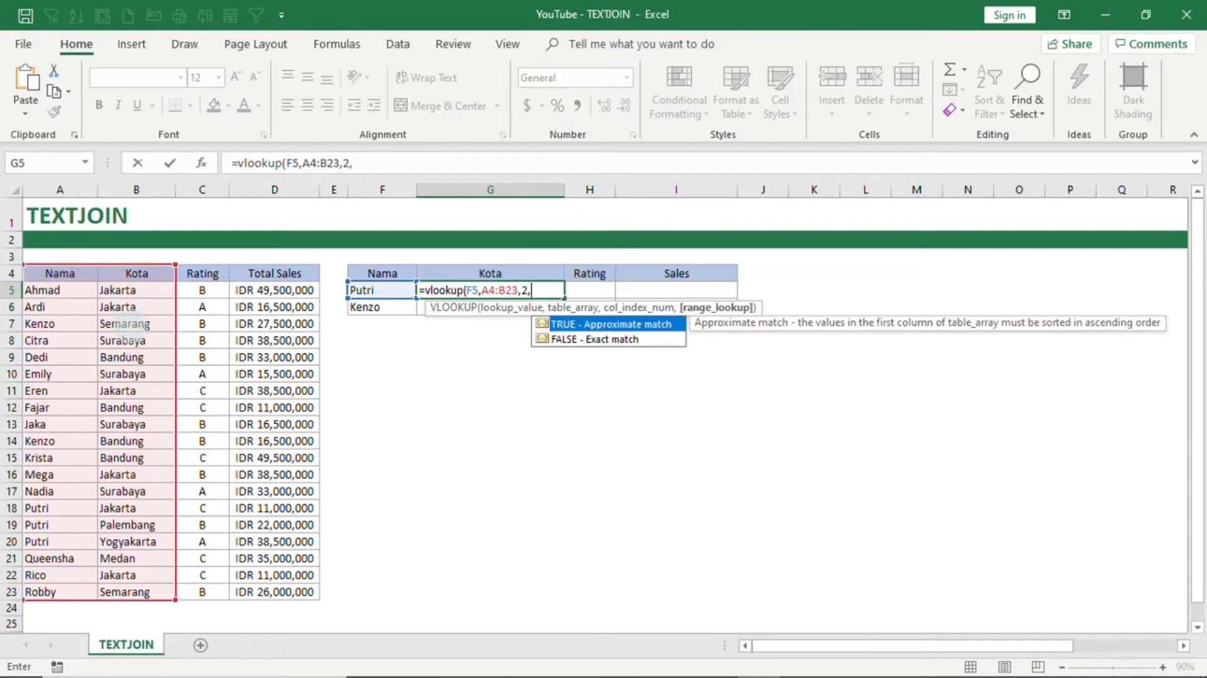
type("0)")
key("Return")
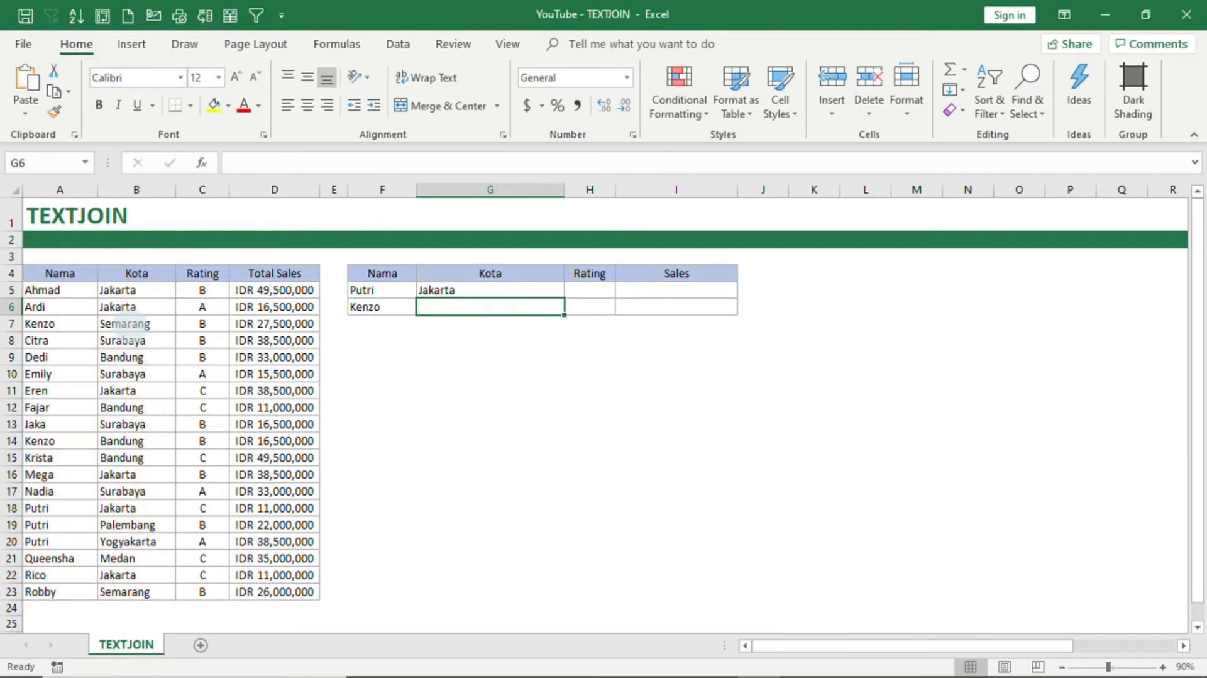
Step: Compare the VLOOKUP result in G5 with the matching source record in row 18
left_click(444, 291)
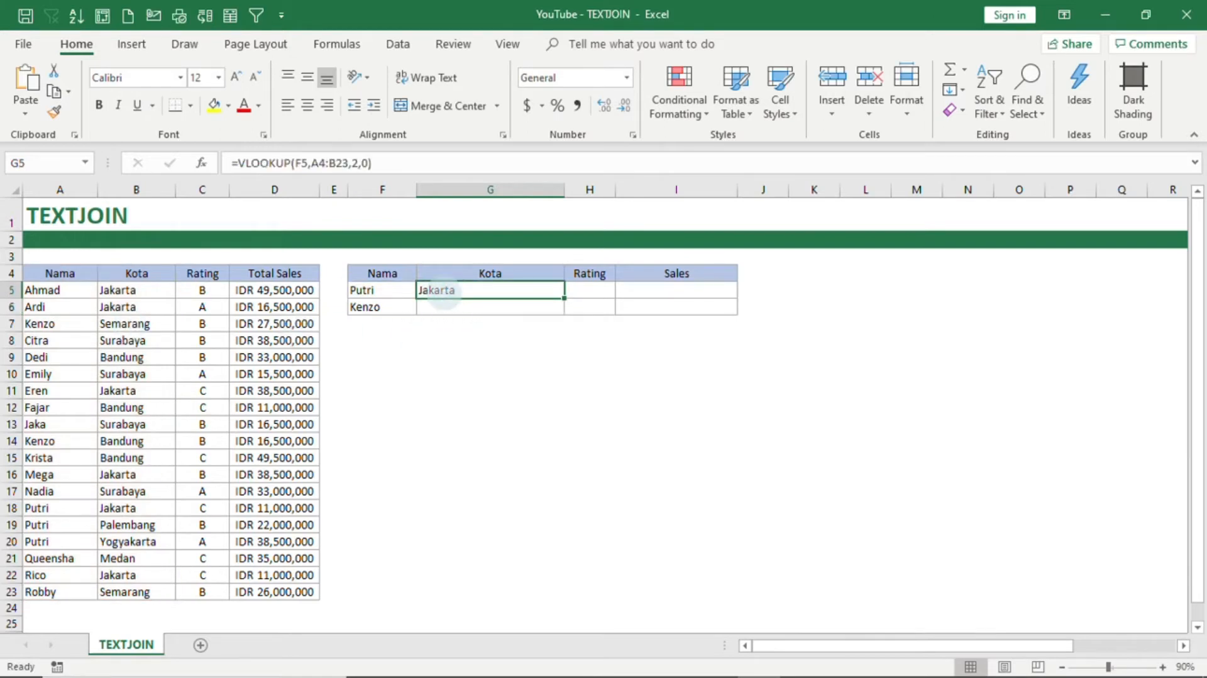
left_click(12, 508)
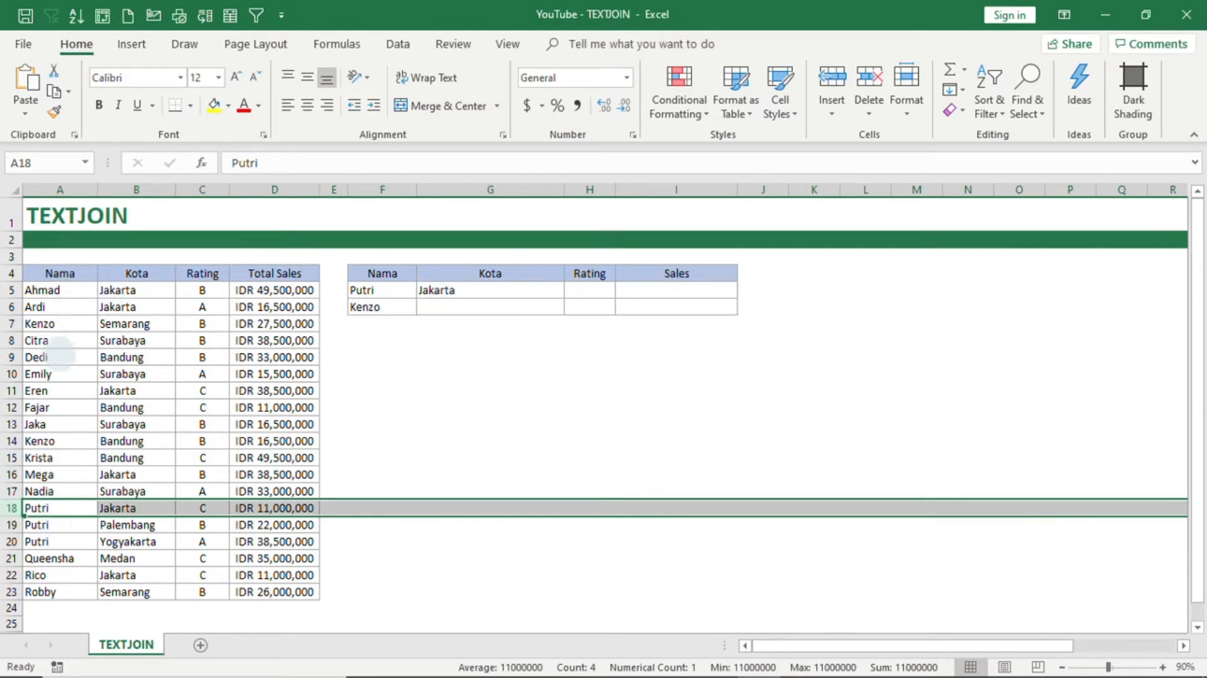
left_click(117, 508)
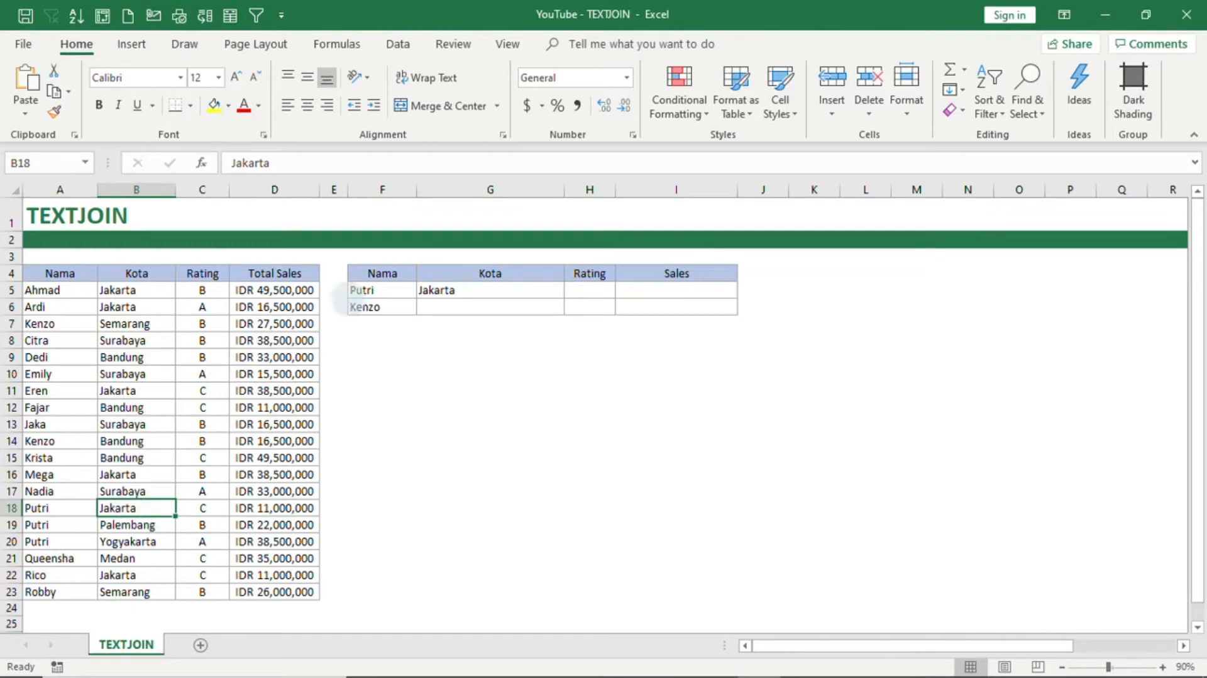
left_click(440, 290)
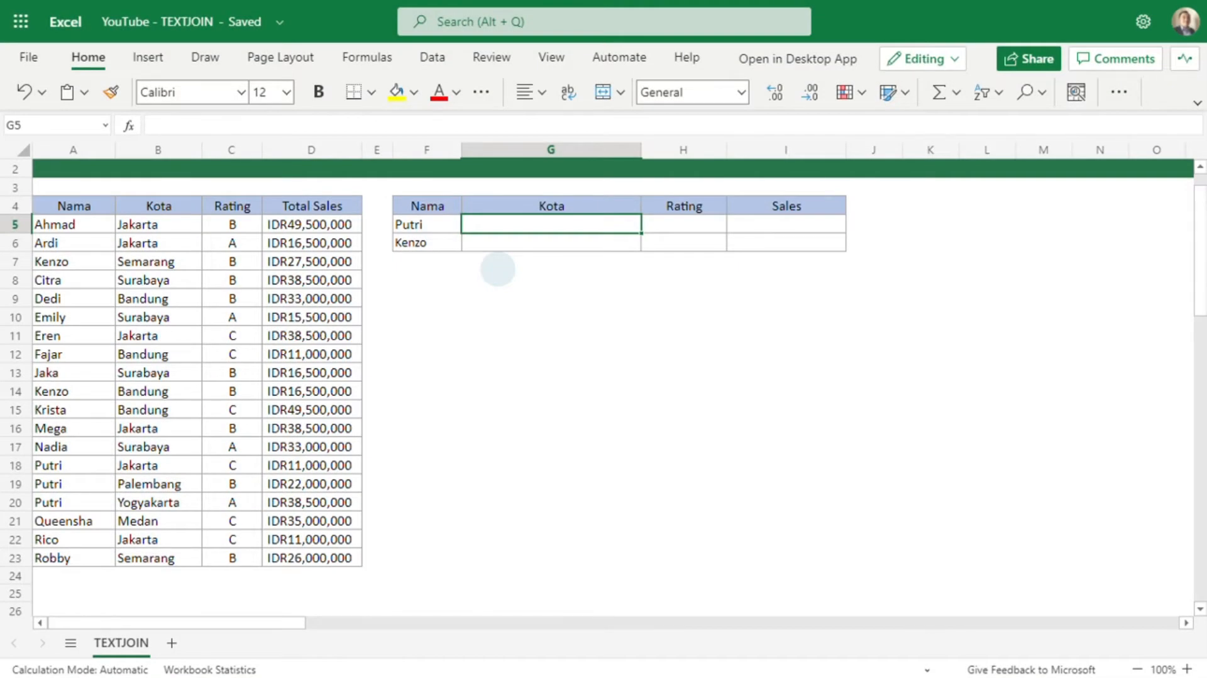
Step: In Excel for the web, enter =XLOOKUP(F5,A4:A23,B4:B23,"",0,1) in Kota cell G5
type("=xlookup(")
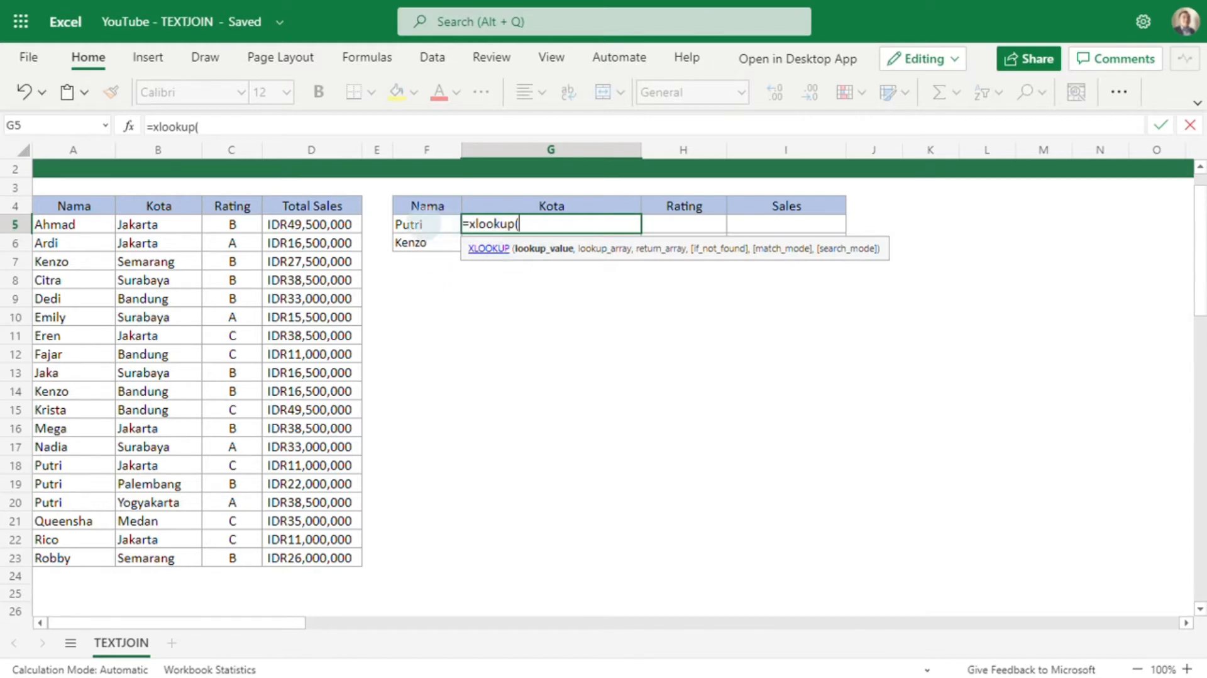
left_click(424, 225)
type(",")
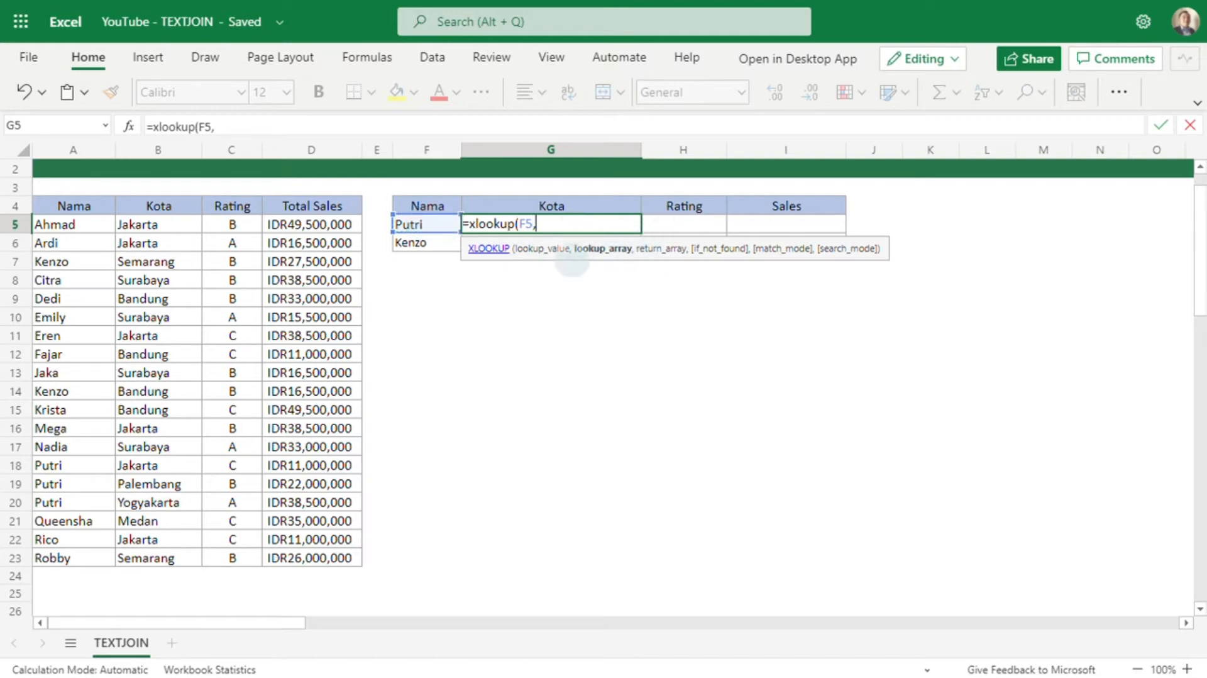
left_click_drag(74, 211, 74, 557)
type(",")
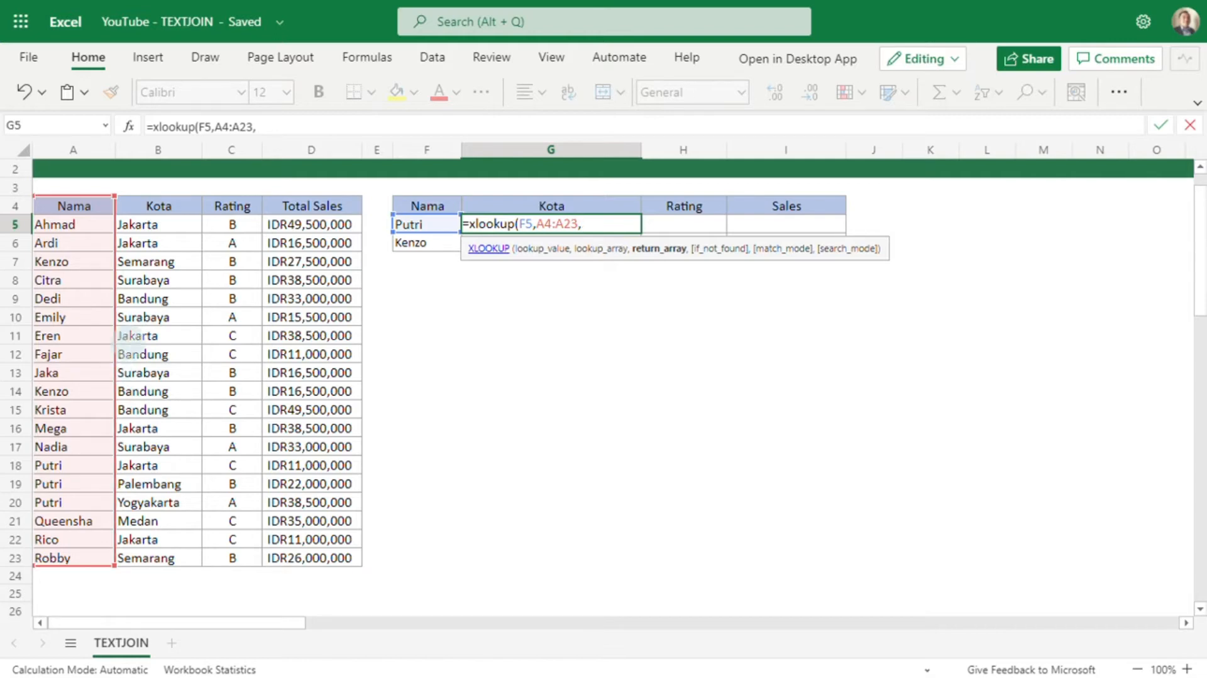
left_click_drag(165, 206, 158, 558)
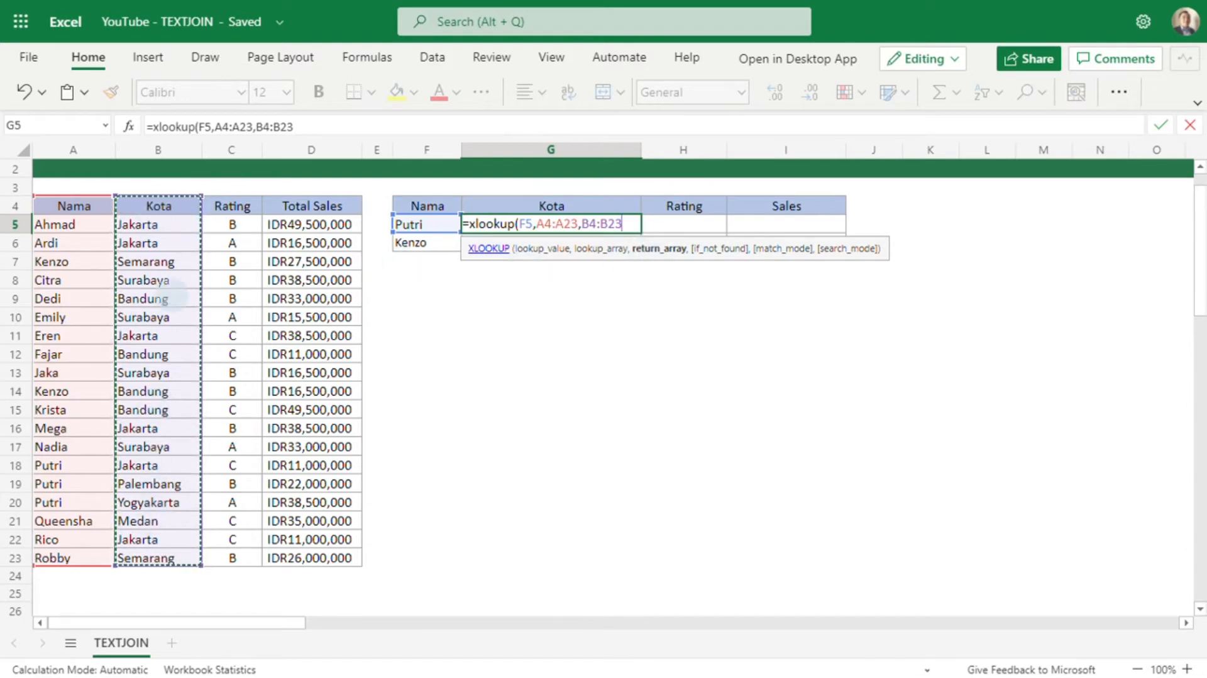
type(",")
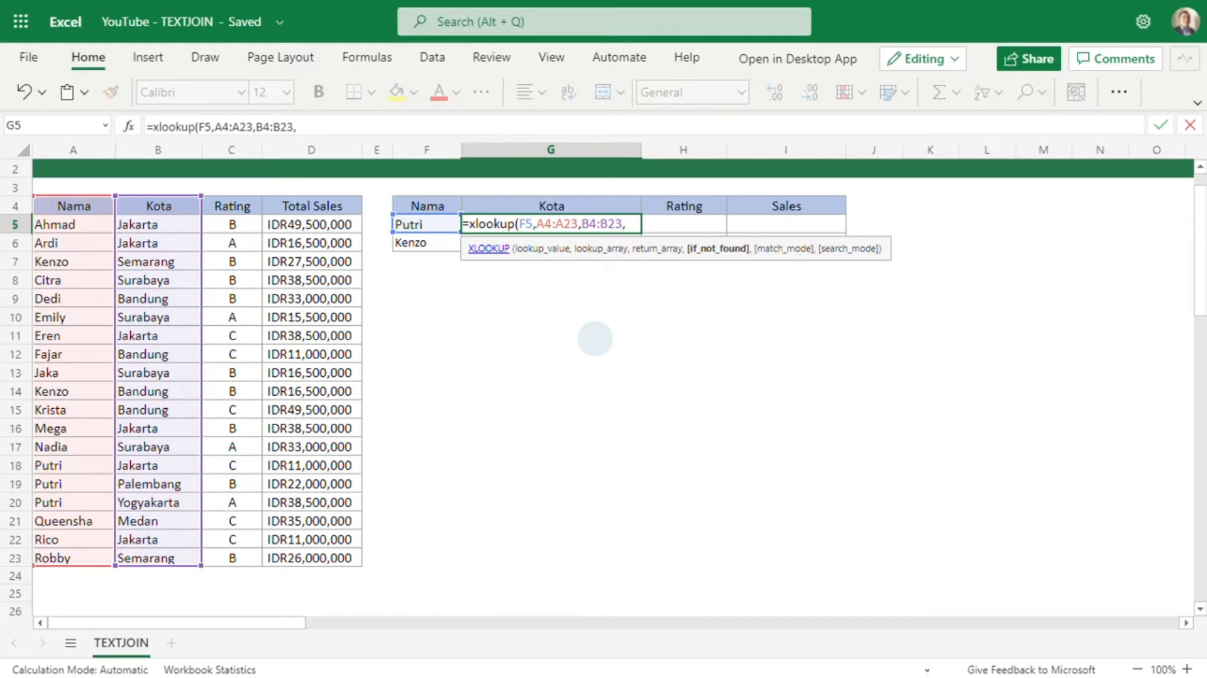
type("\"\",")
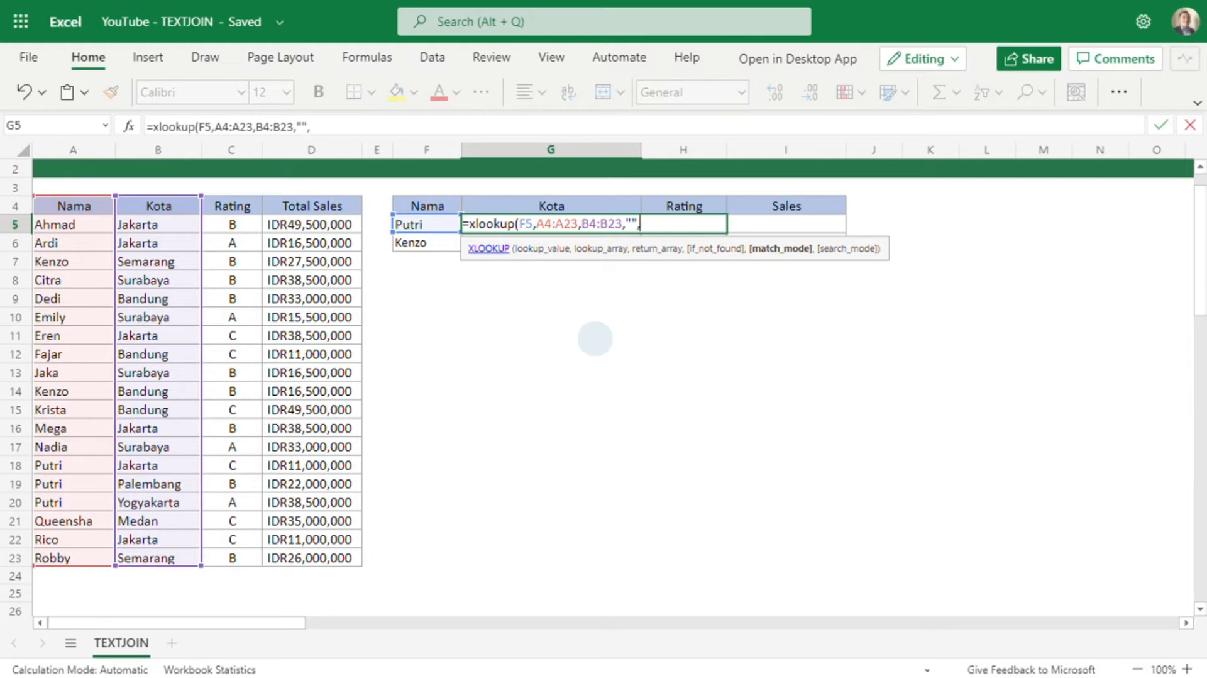
type("0,")
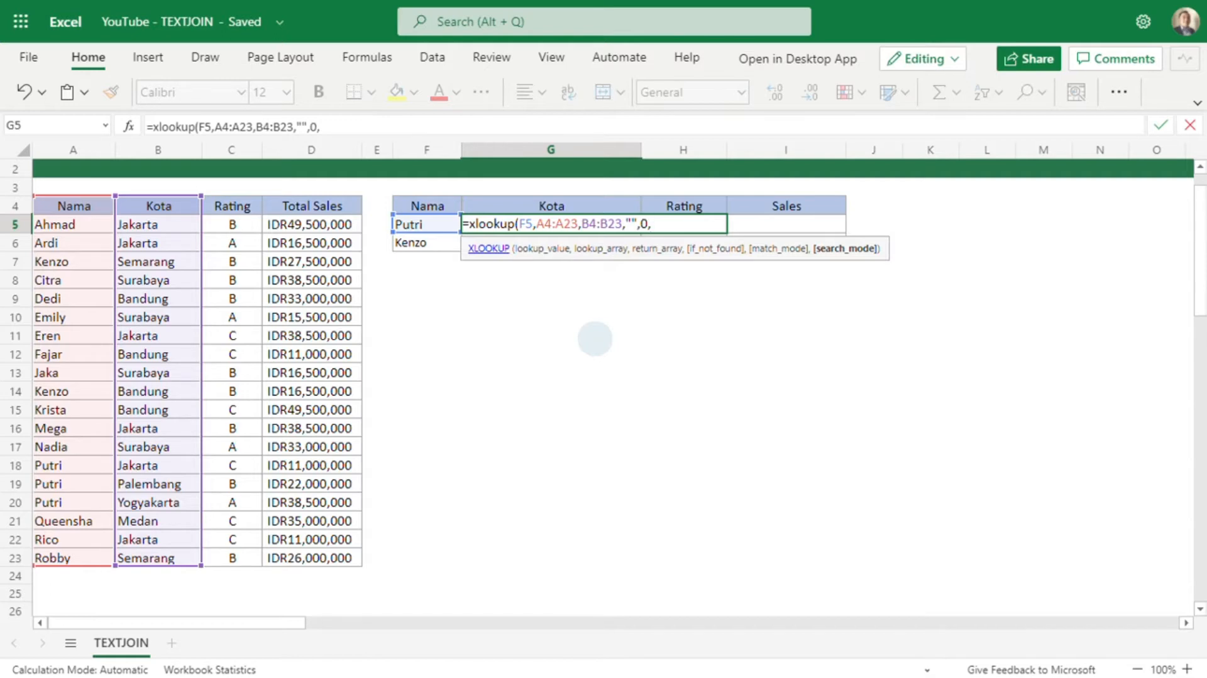
type("1)")
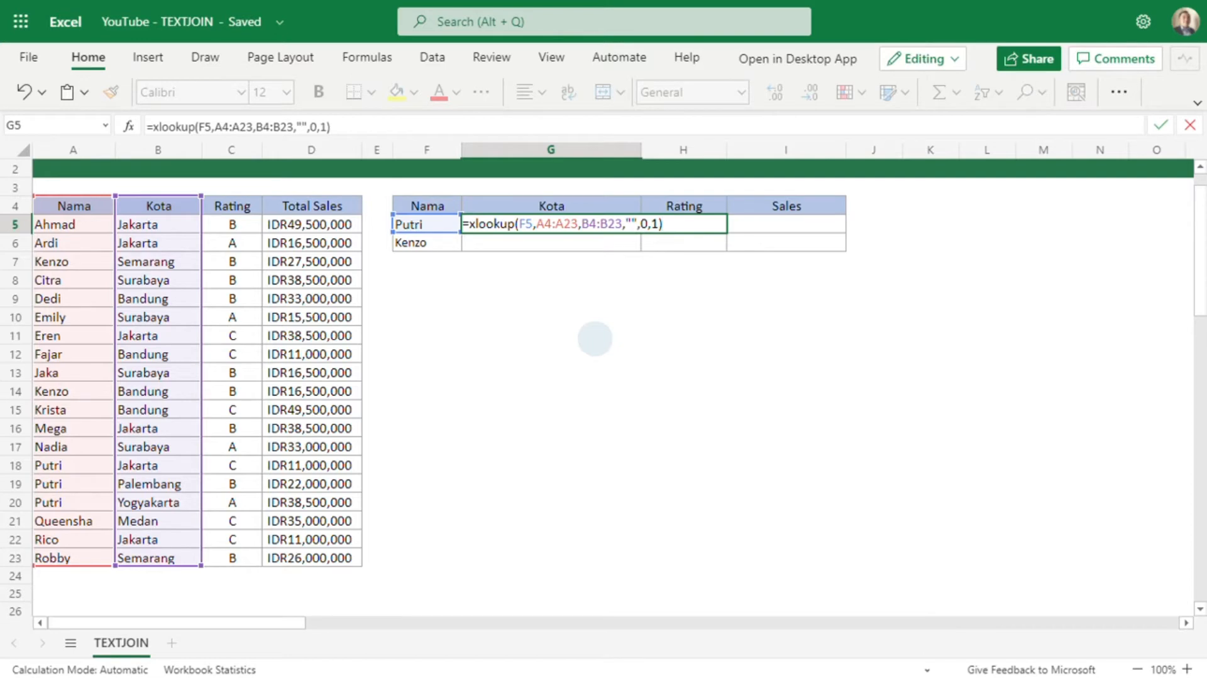
key("Return")
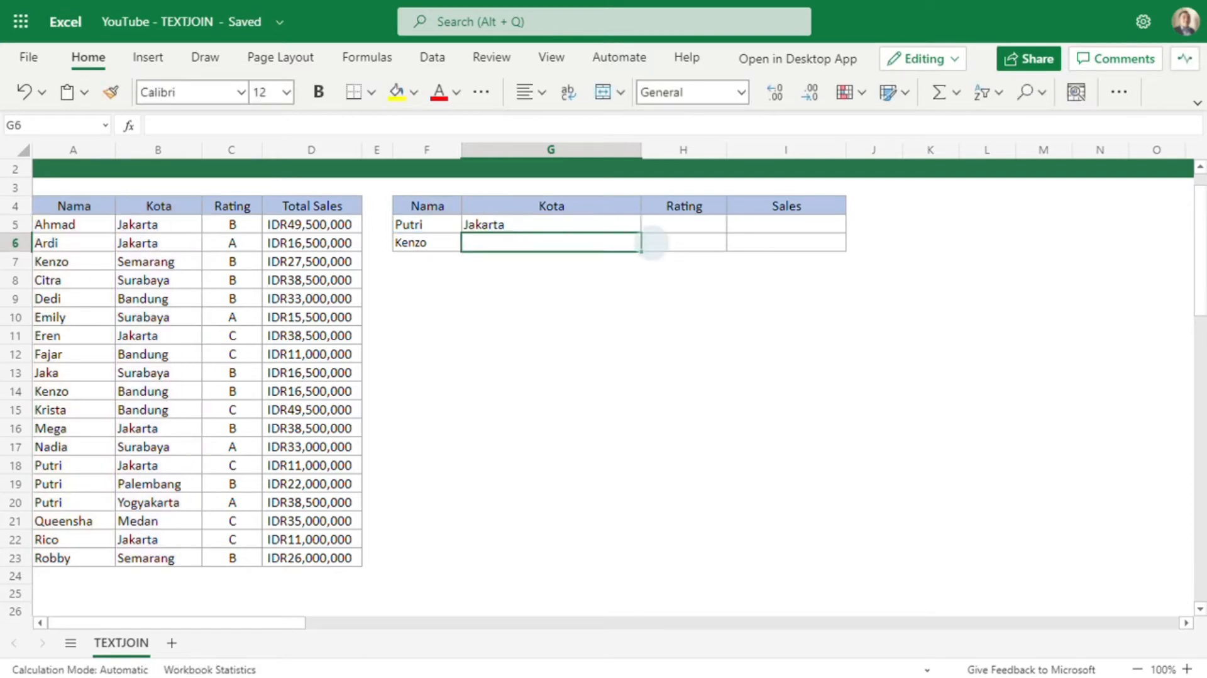
Step: Change the search mode of the XLOOKUP formula in G5 to -1
left_click(570, 226)
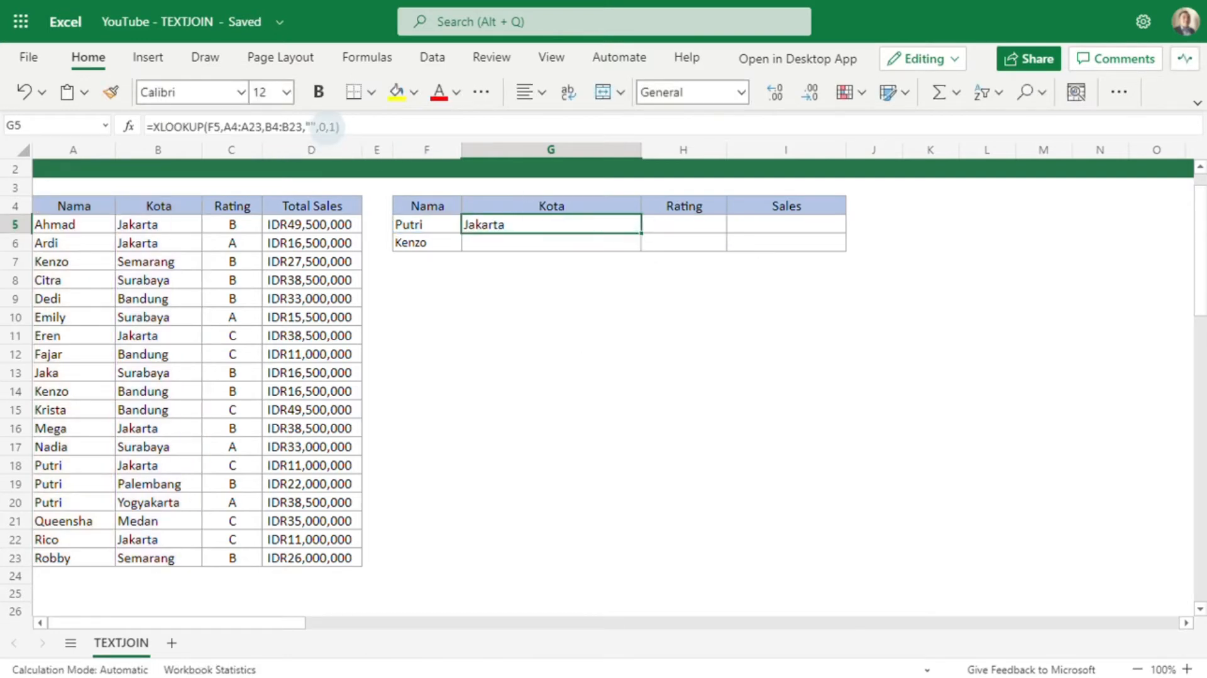
left_click(330, 126)
type("-")
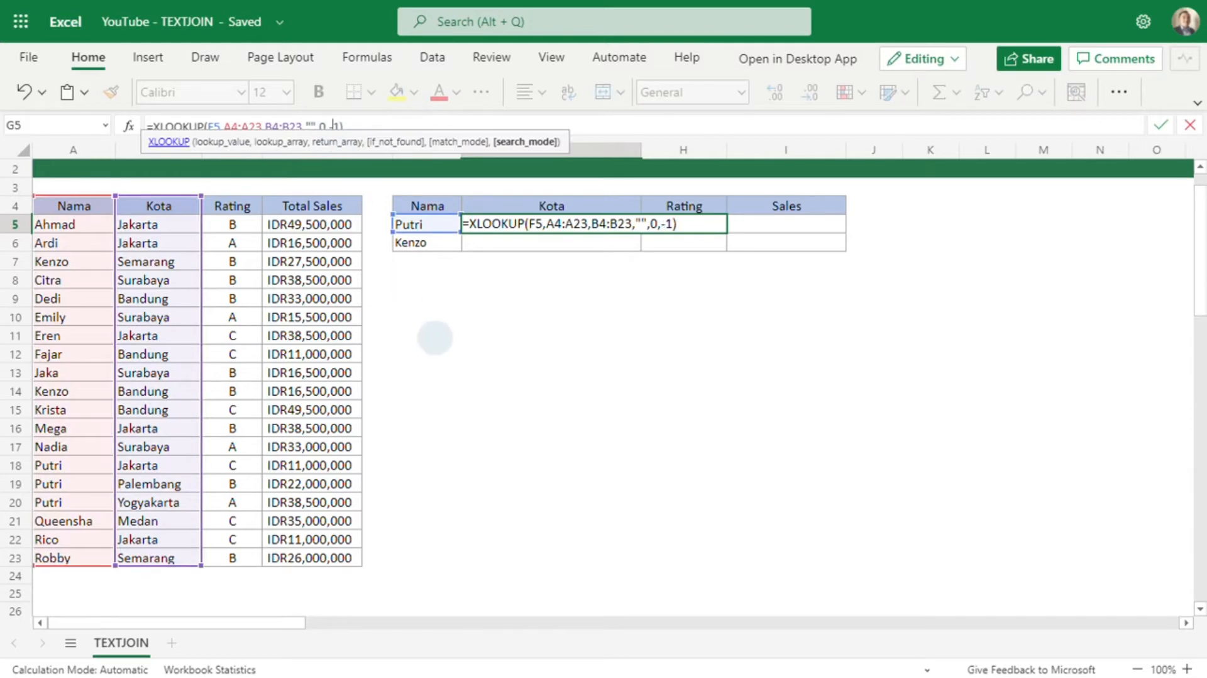
key("Return")
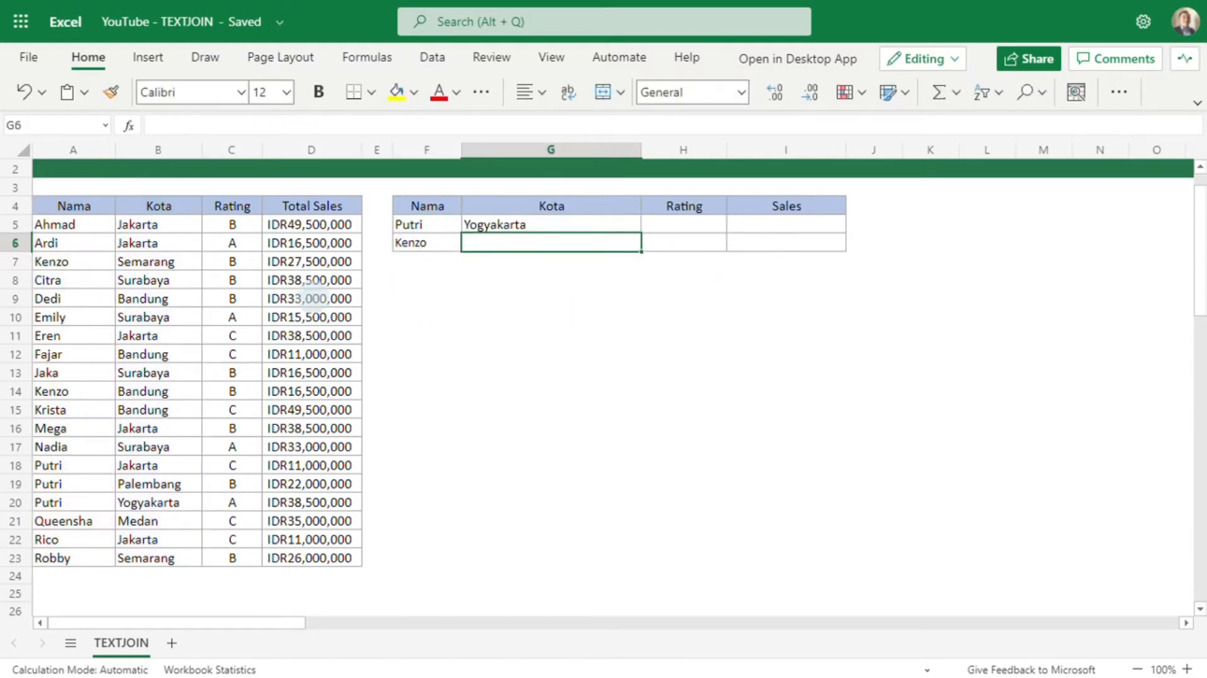
Step: Compare the XLOOKUP result in G5 with the record in row 20 and the Kota values in B18:B20
left_click(14, 502)
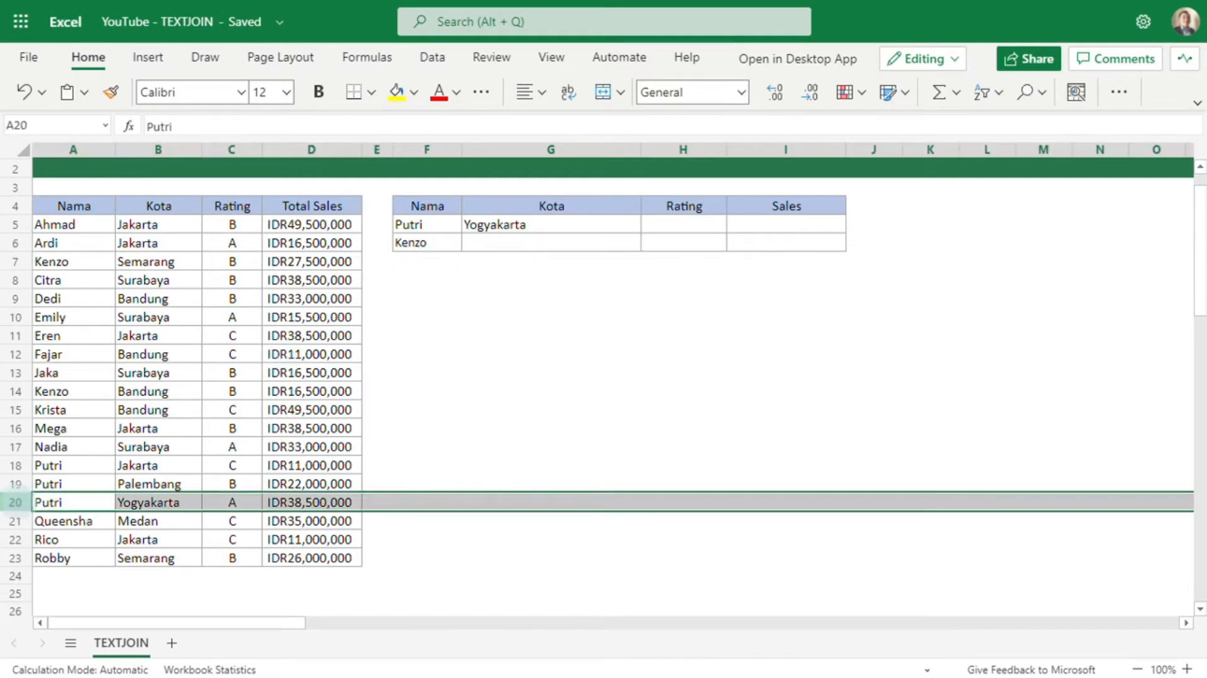
left_click(510, 225)
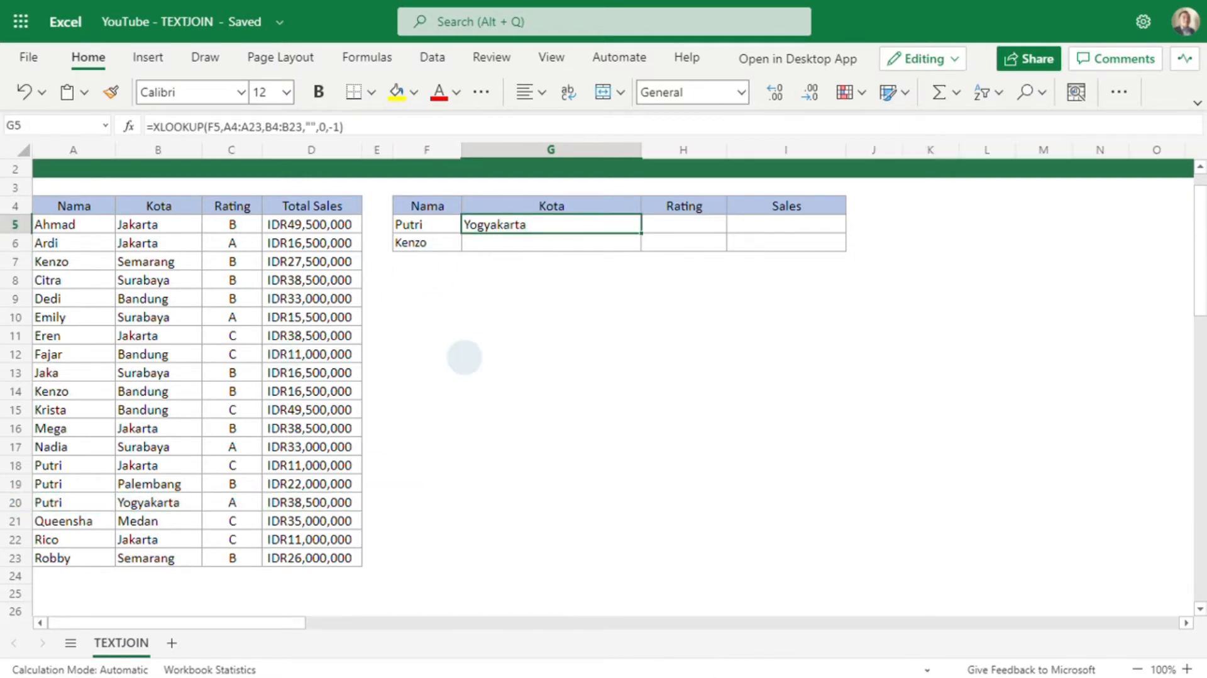
left_click_drag(160, 465, 165, 502)
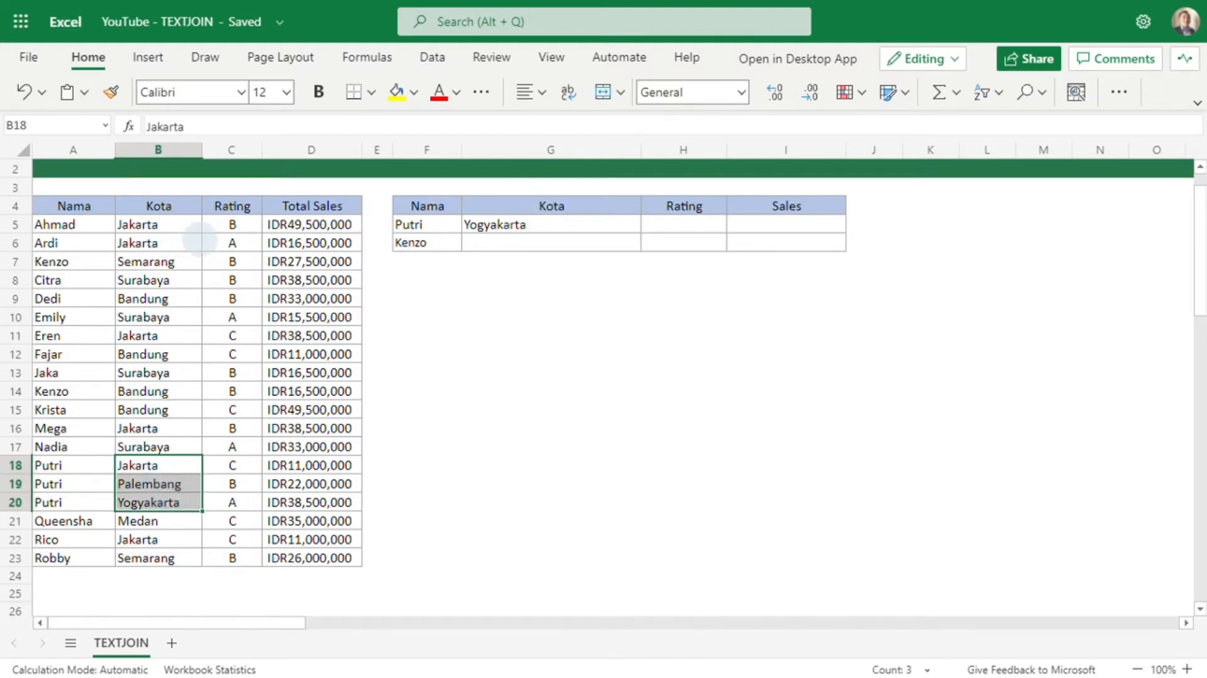
left_click(143, 447)
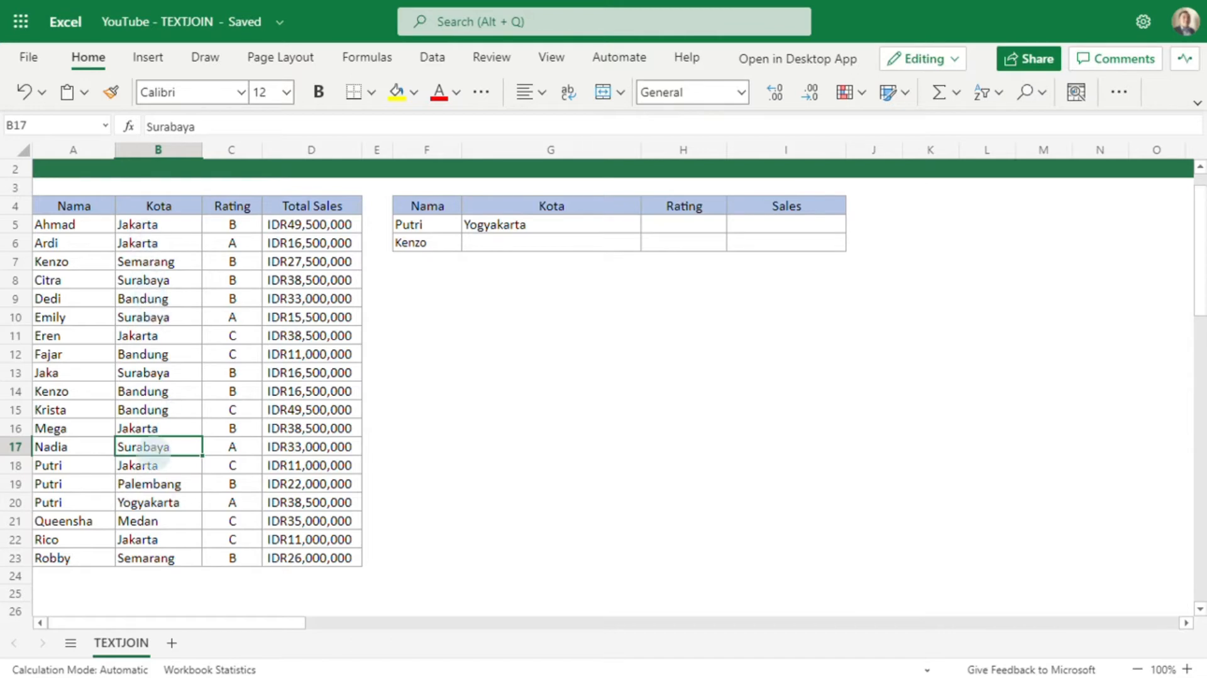
left_click_drag(149, 465, 157, 502)
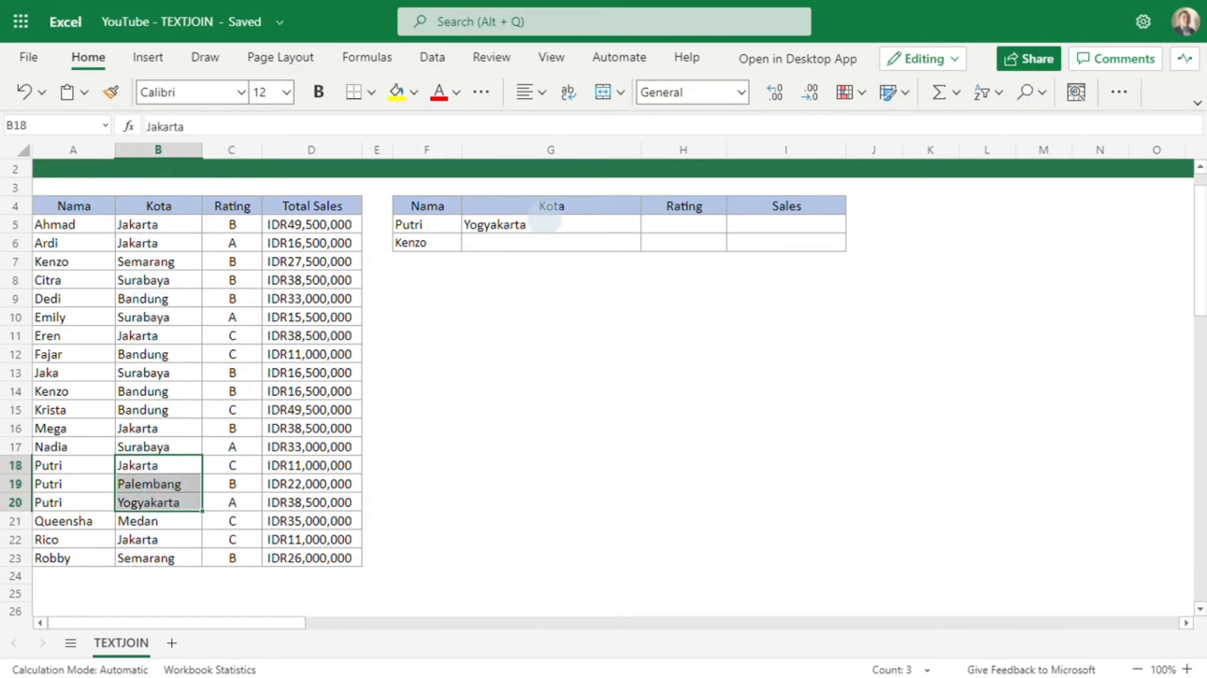
Step: In desktop Excel, start a TEXTJOIN formula in Kota cell G5 with ", " as delimiter and TRUE for ignoring empty cells
left_click(528, 228)
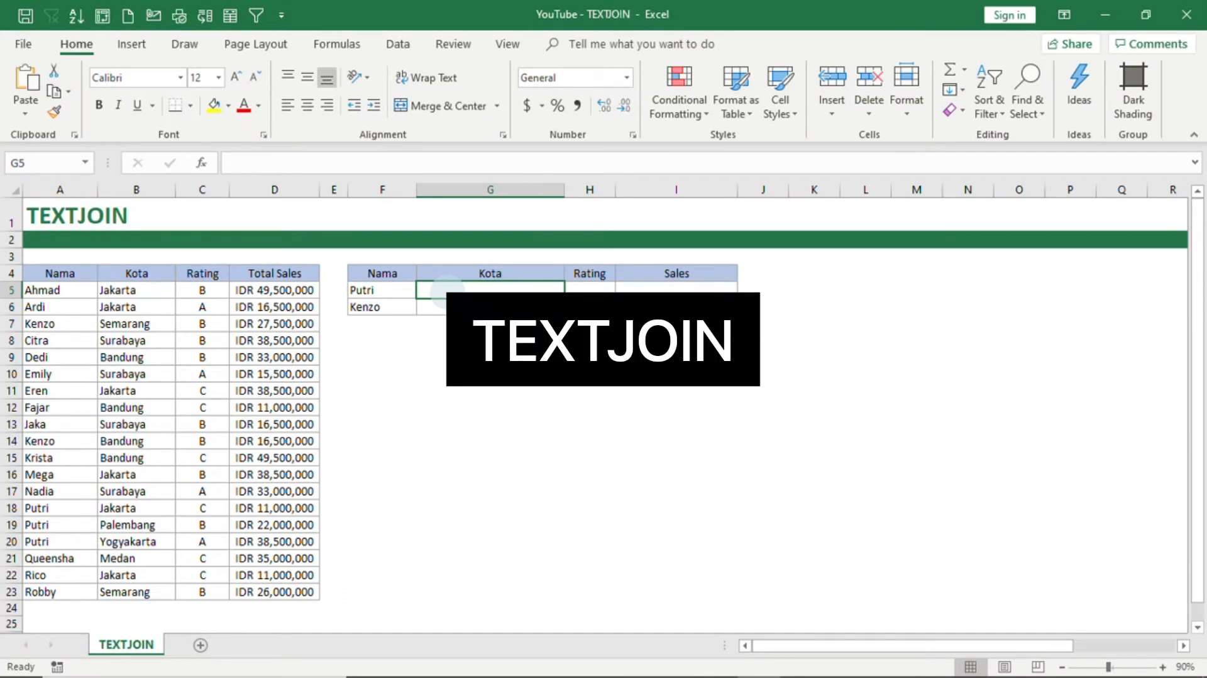
type("=")
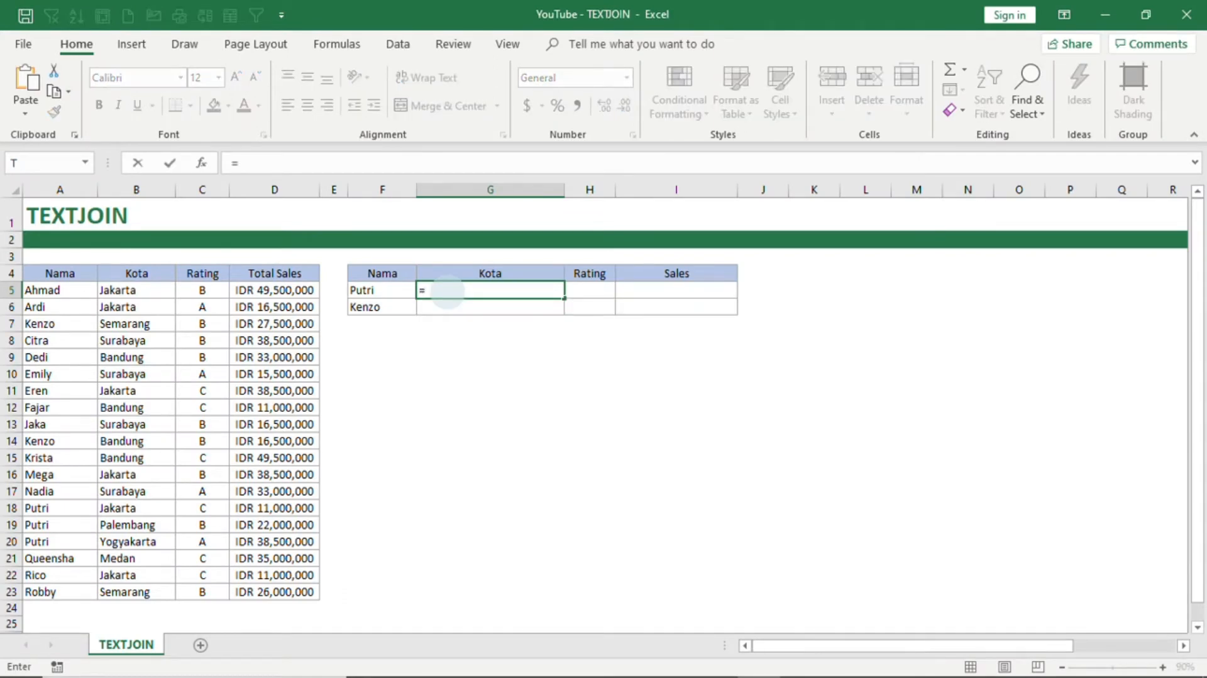
type("textjoin")
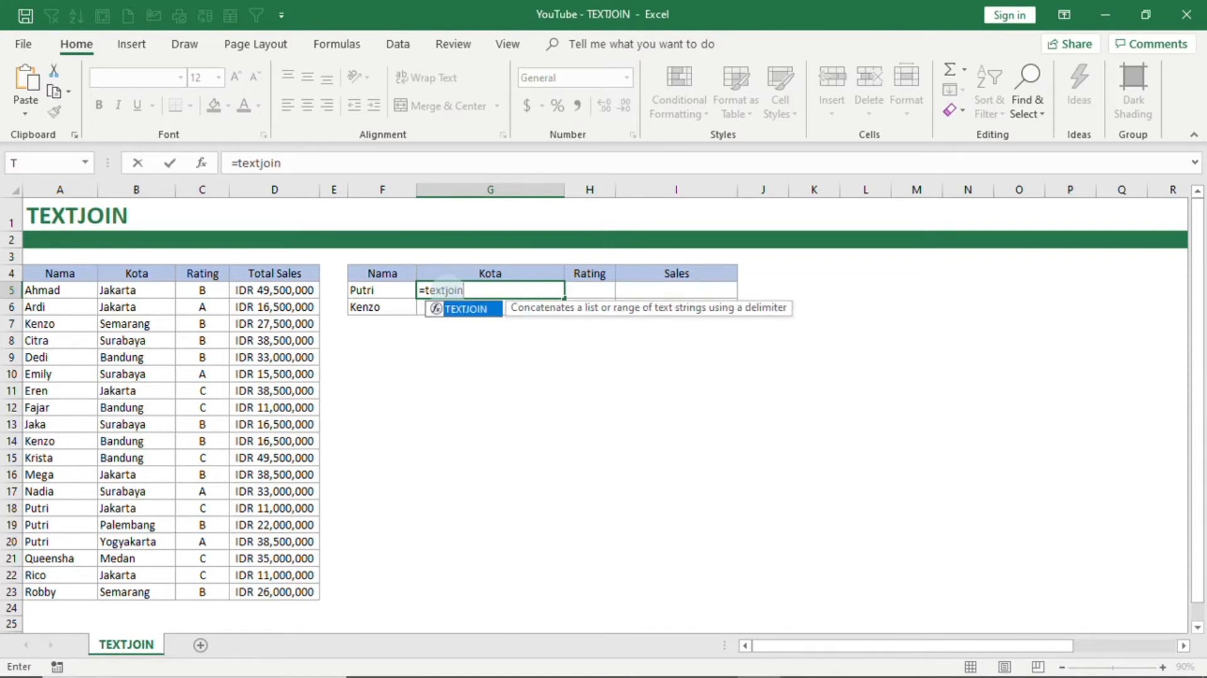
type("(")
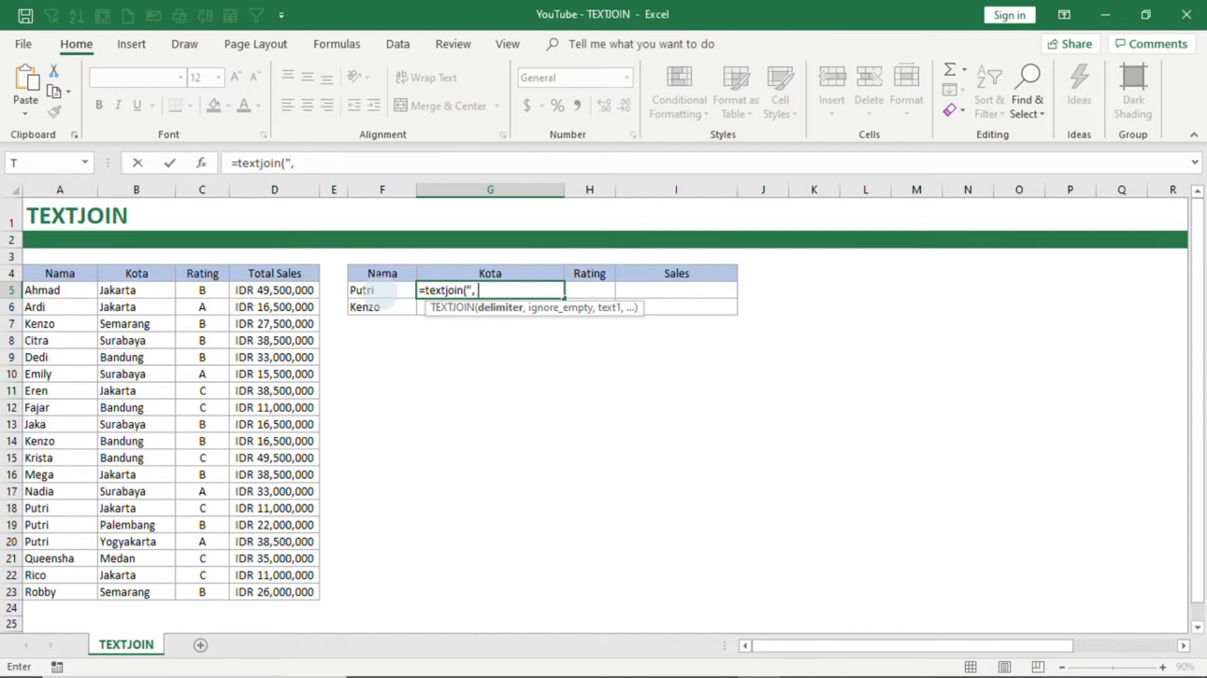
type("\",")
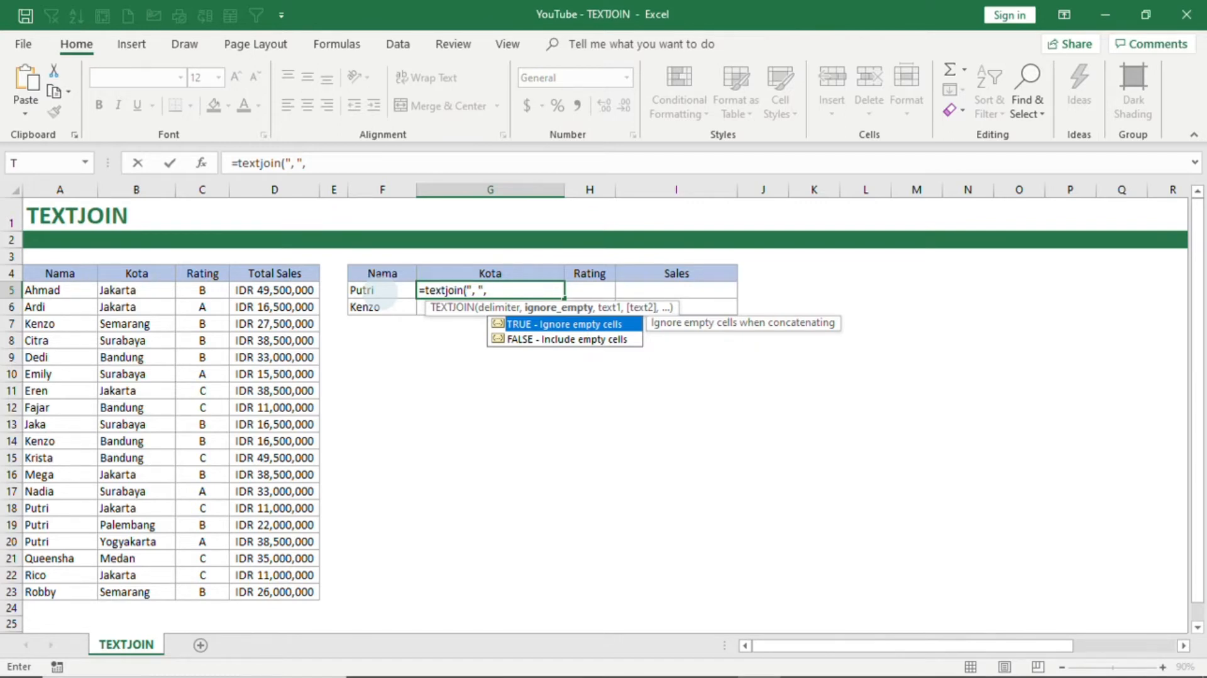
type("TRUE,")
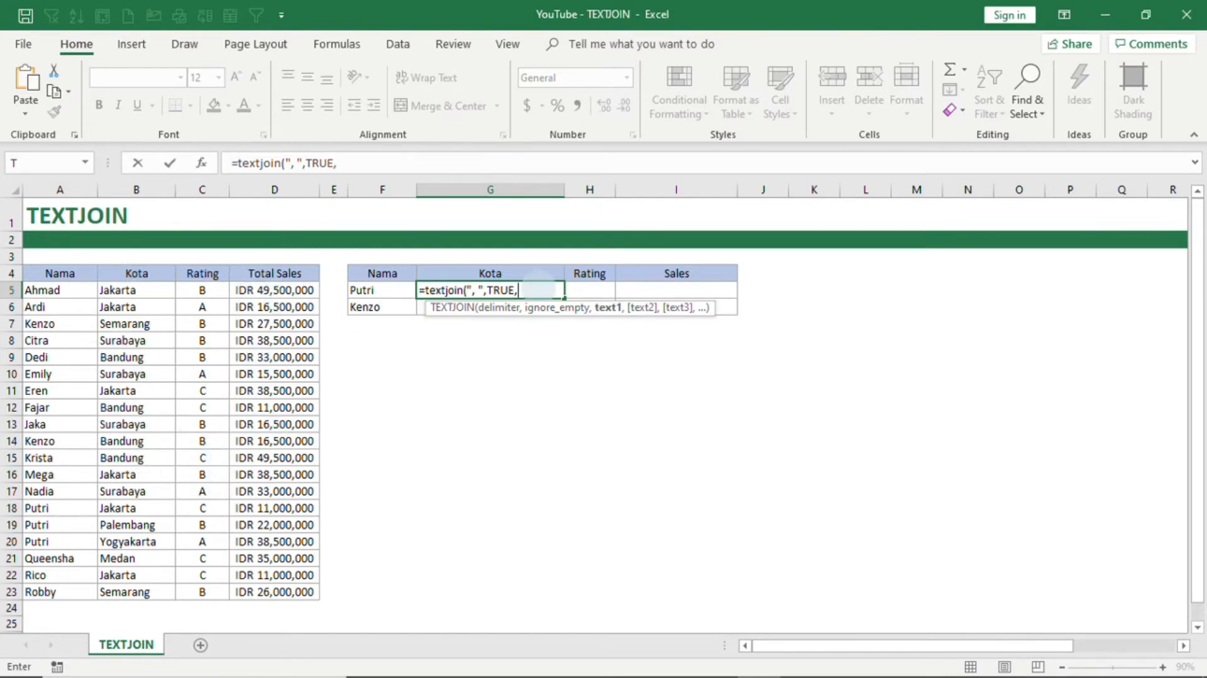
Step: Nest an IF function as the text argument with the logical test F5=$A$5:$A$23
type("if(")
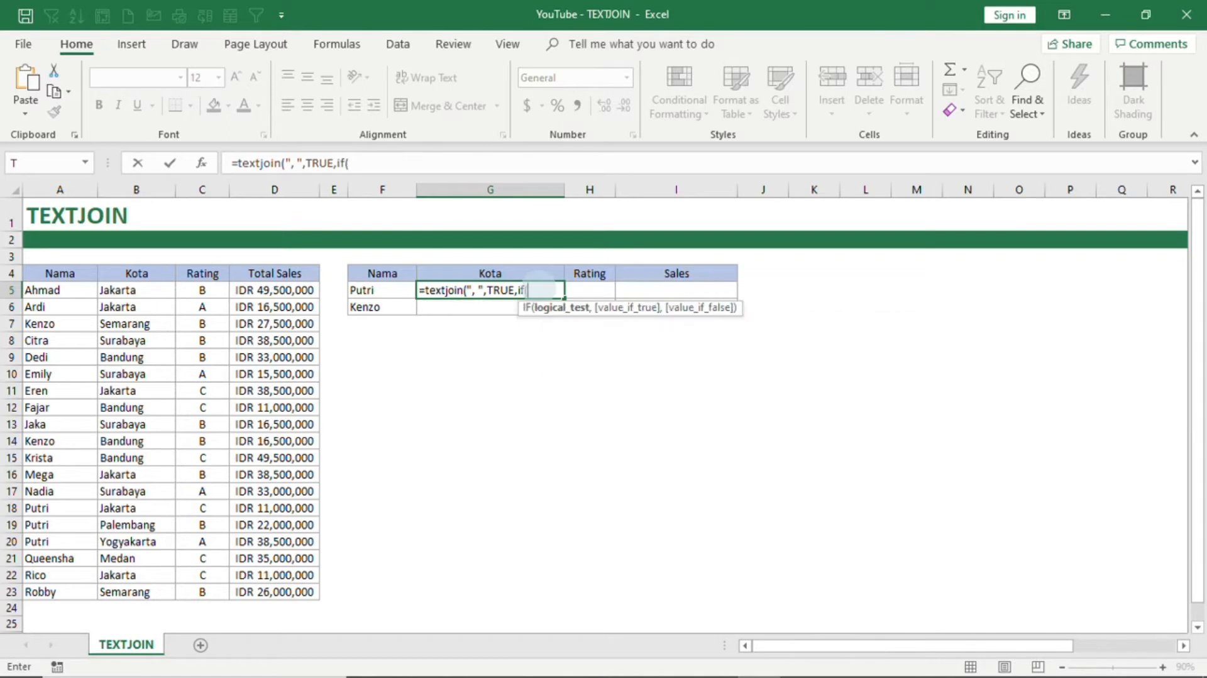
left_click(385, 292)
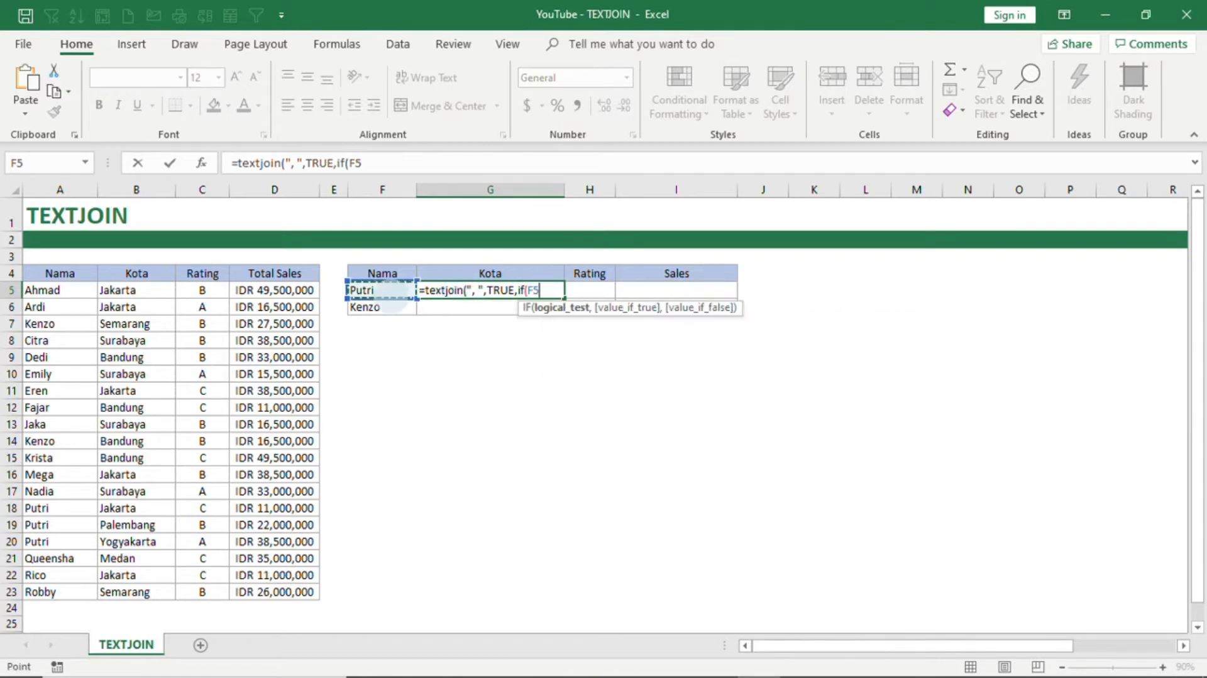
type(",")
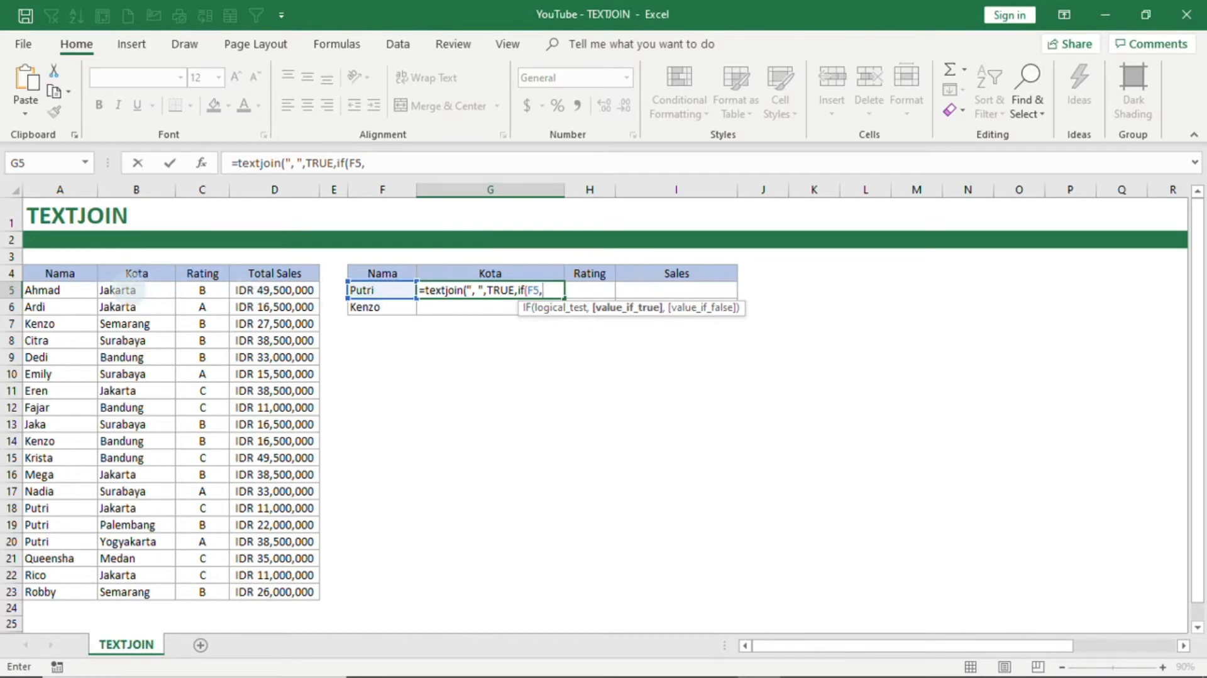
key("BackSpace")
type("=")
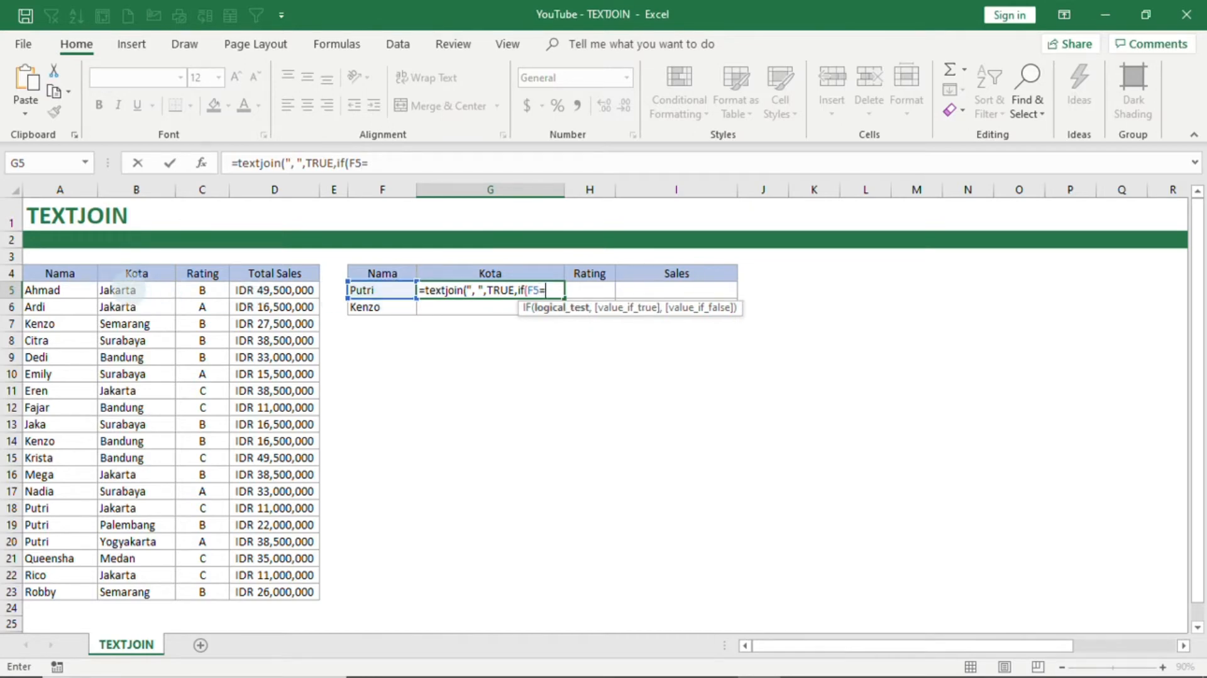
left_click_drag(61, 290, 82, 591)
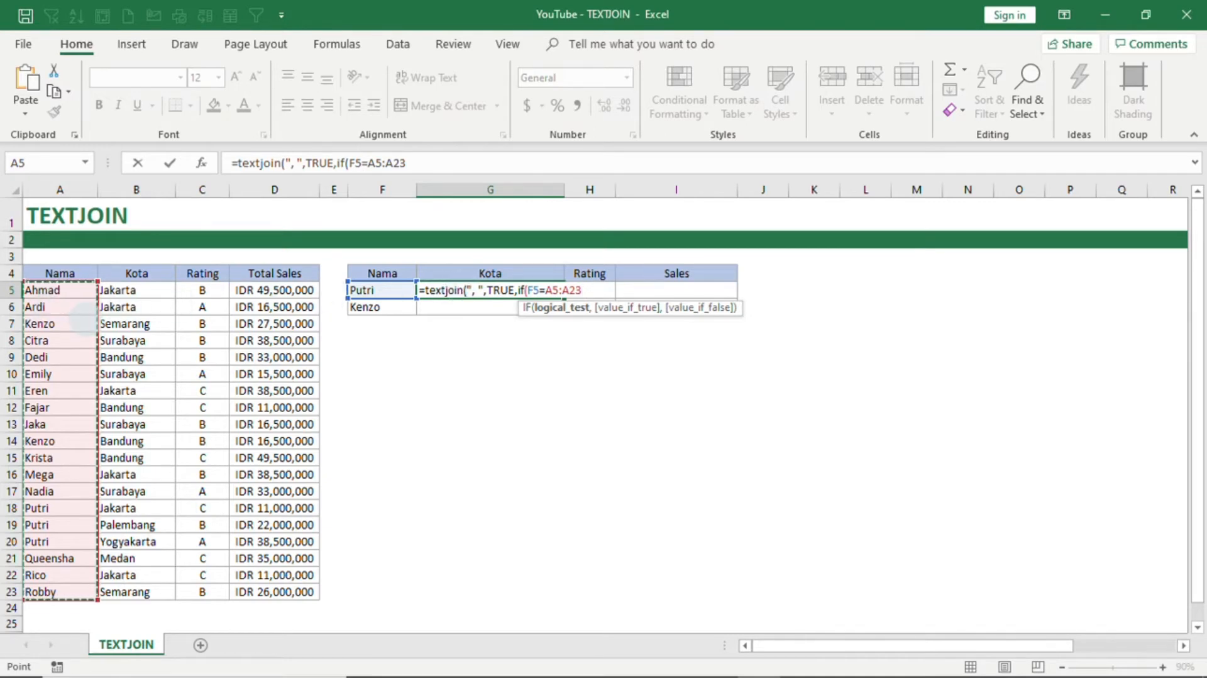
key("F4")
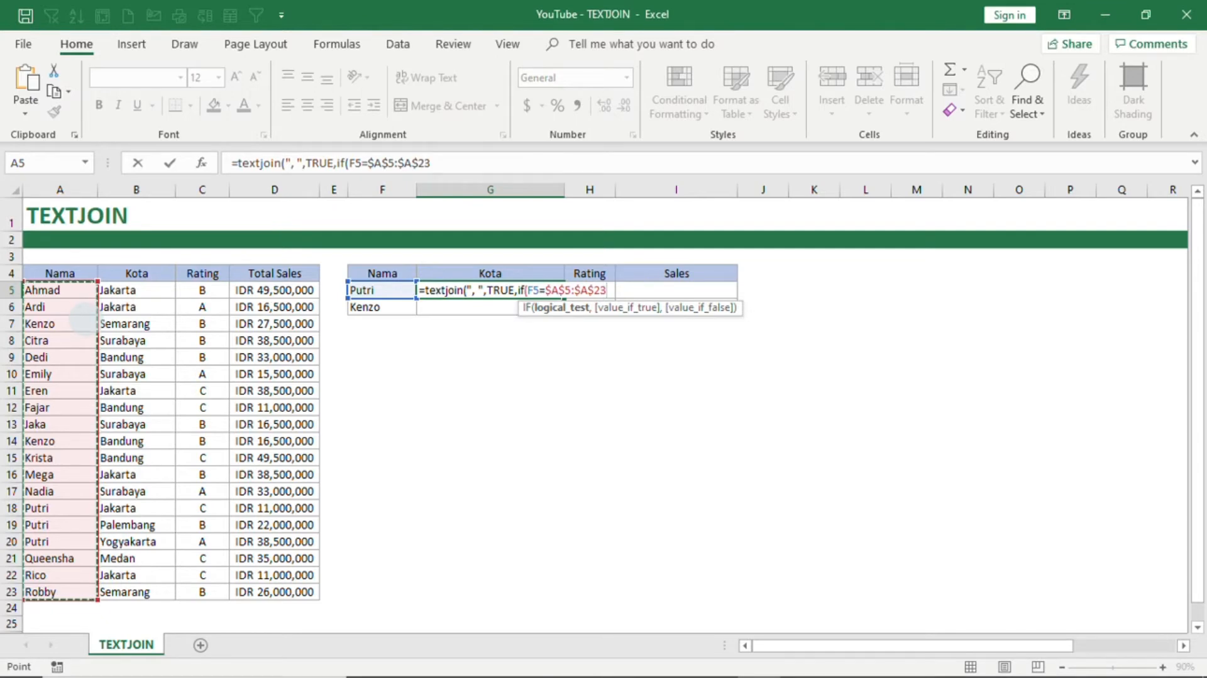
Step: Complete the IF with $B$5:$B$23 when true and "" when false, and enter the G5 formula as an array formula
type(",")
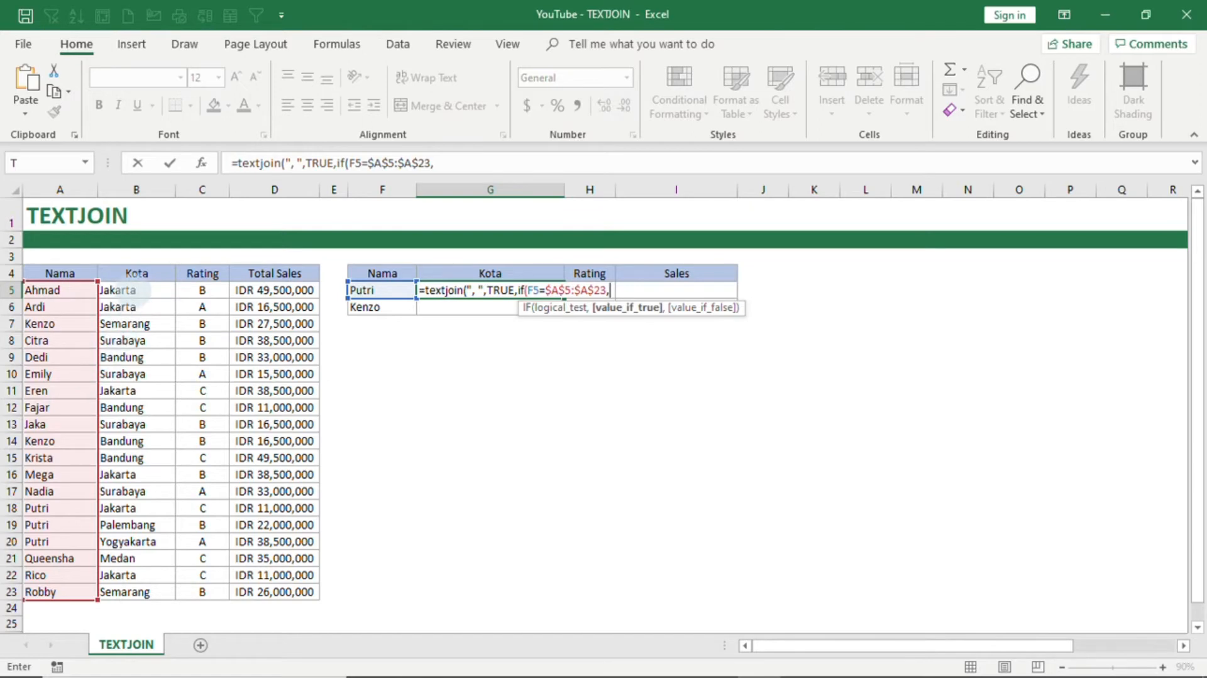
left_click_drag(141, 290, 154, 598)
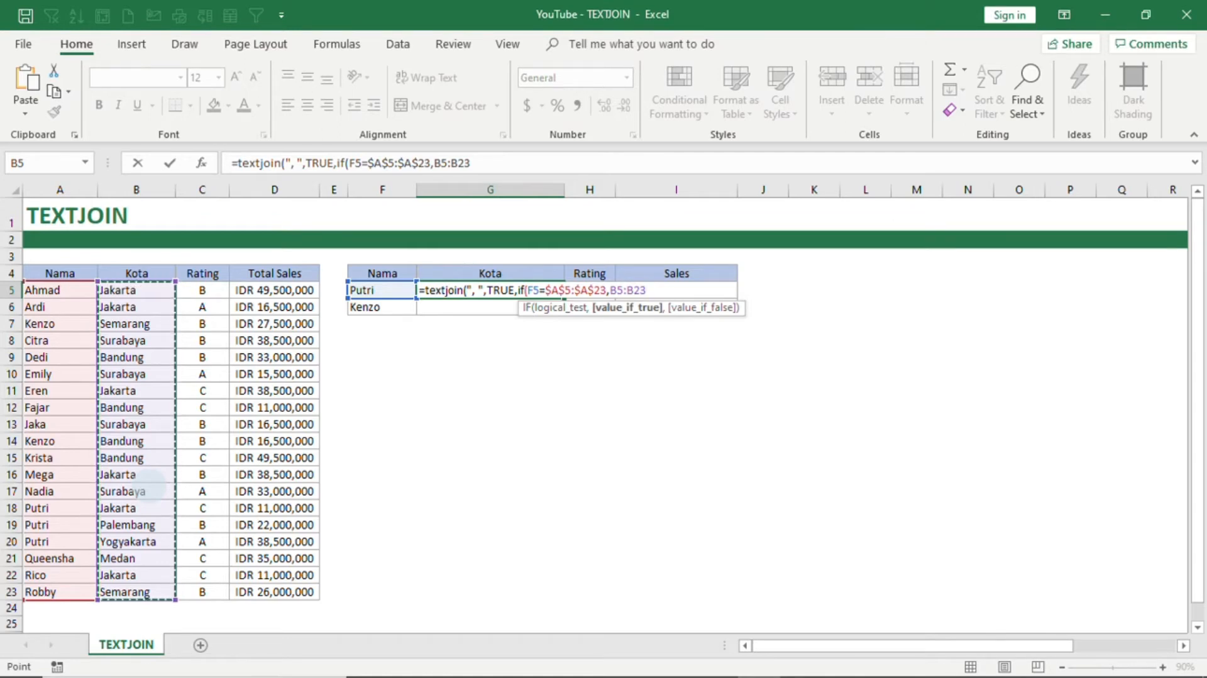
key("F4")
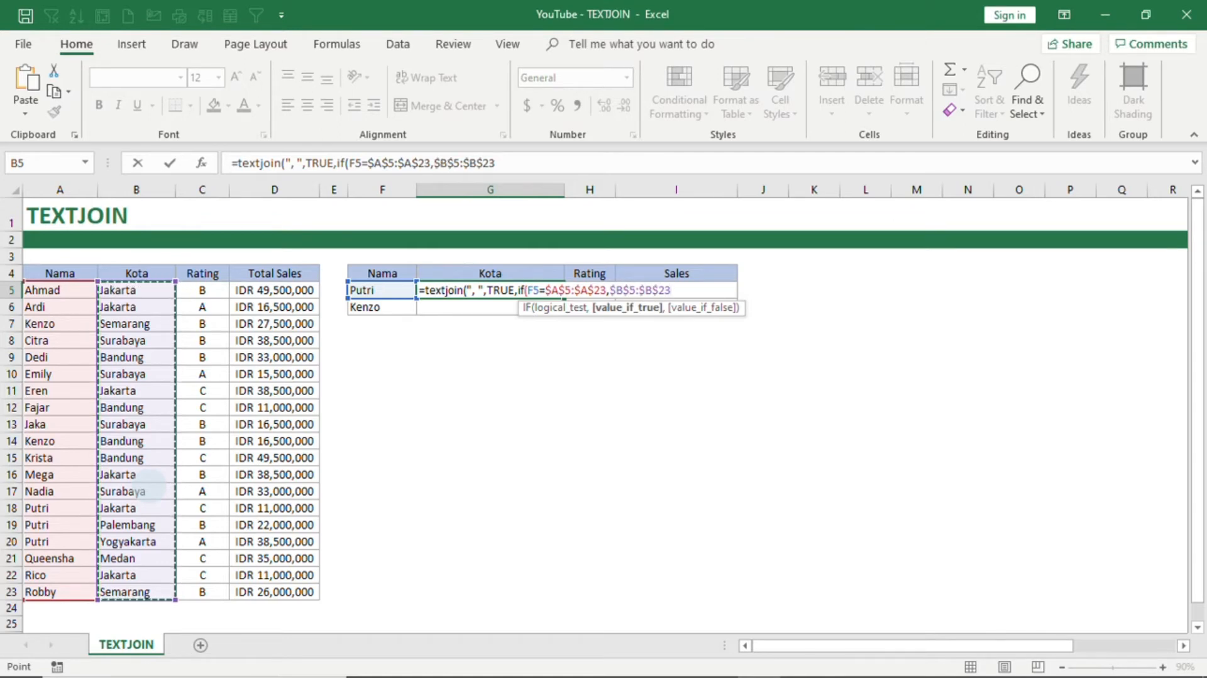
type(",\"\"")
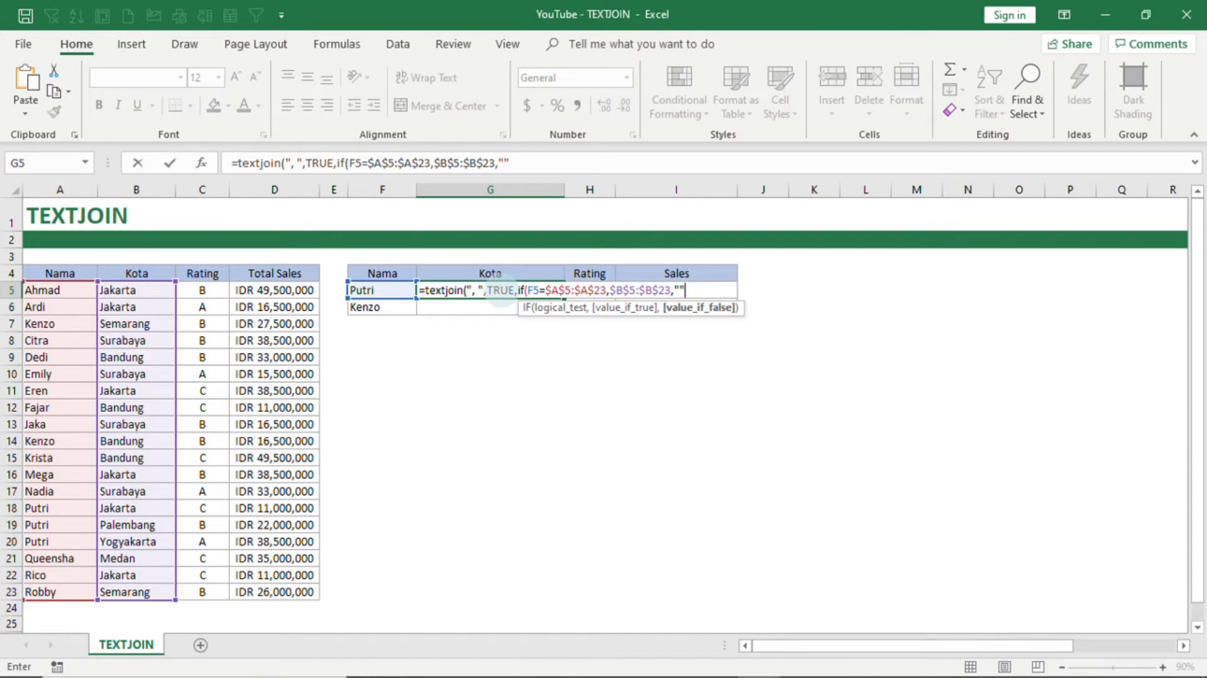
type(")")
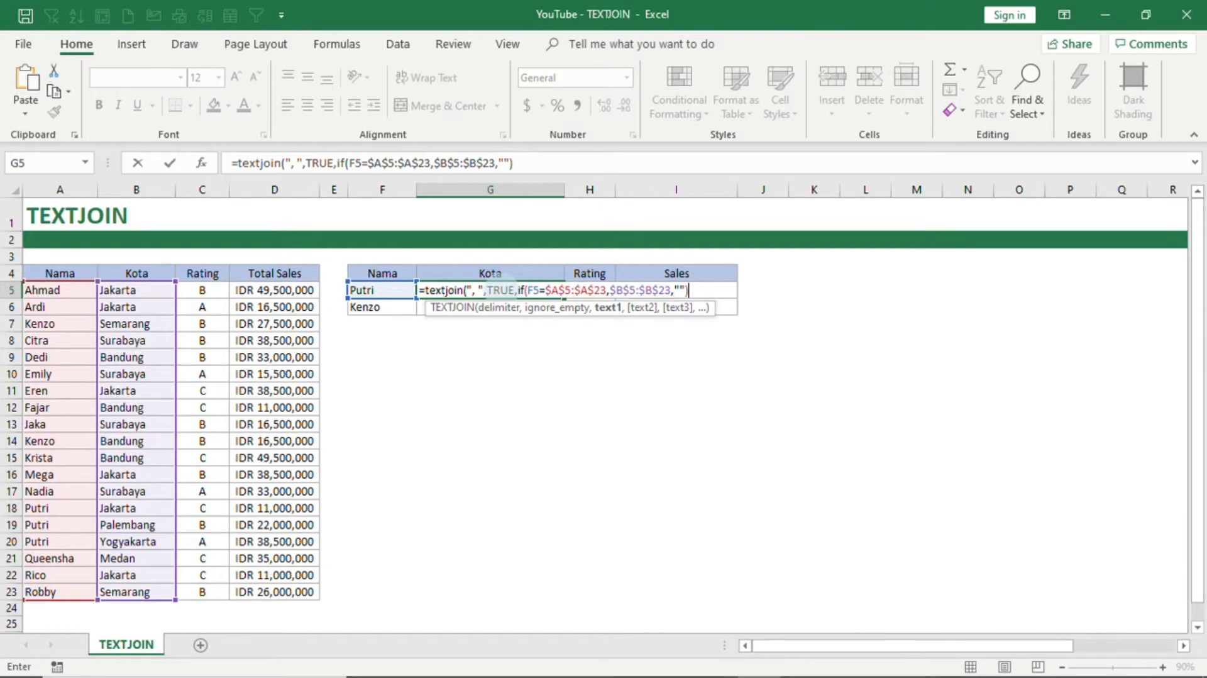
type(")")
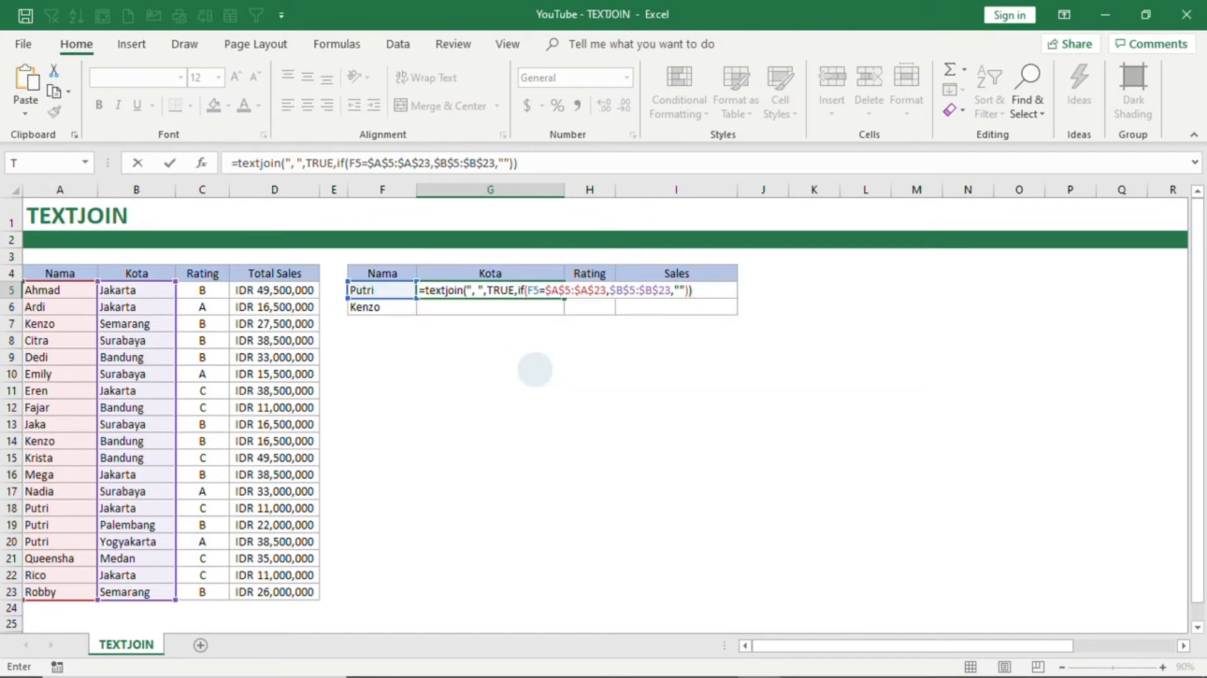
key("ctrl+shift+Return")
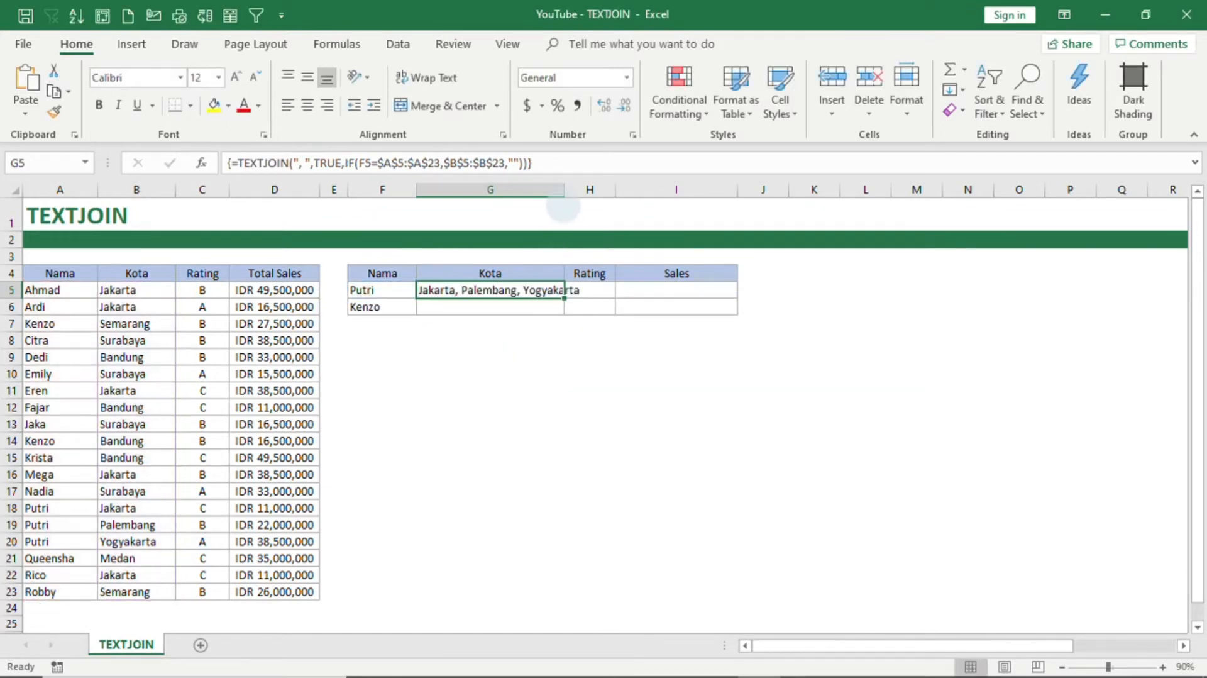
Step: Autofit the width of column G and copy the G5 array formula down to G6
double_click(564, 191)
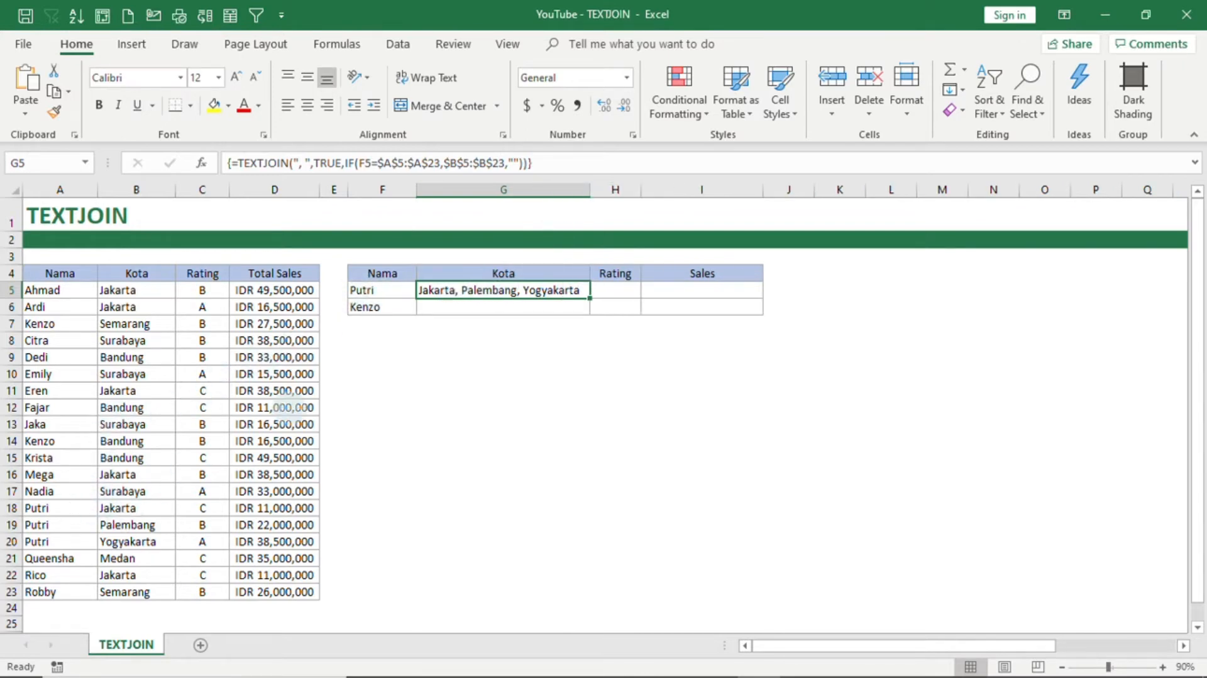
left_click(383, 291)
left_click(529, 289)
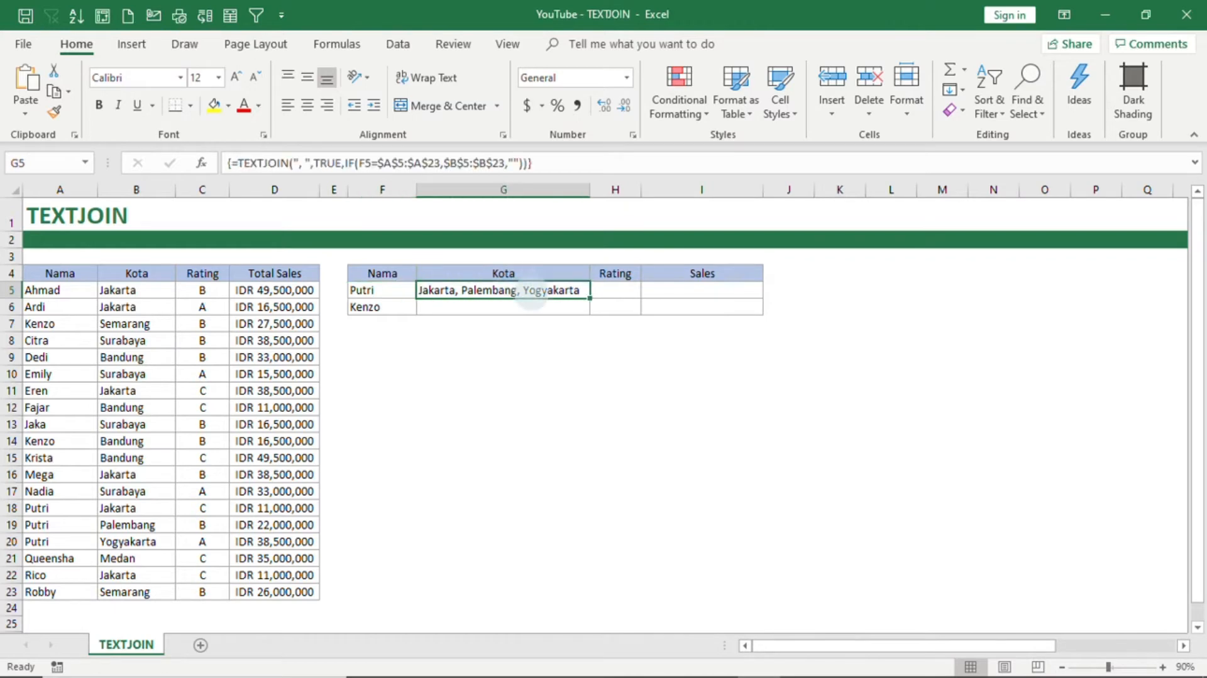
left_click_drag(590, 298, 592, 314)
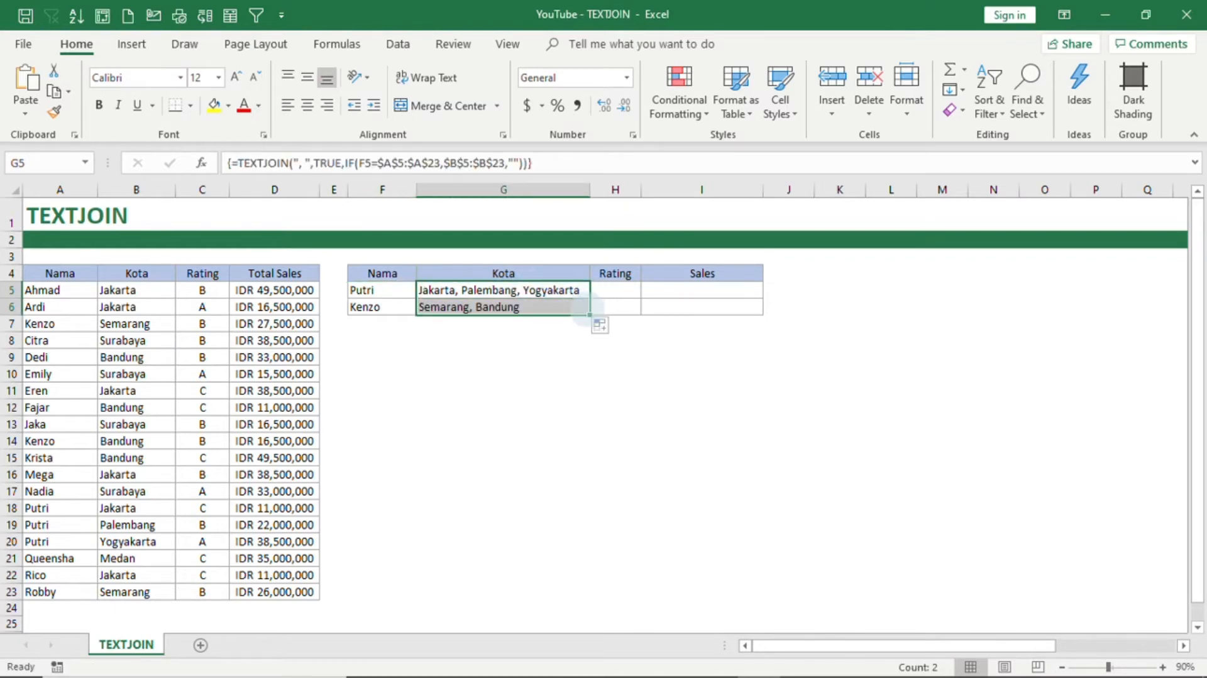
left_click(512, 308)
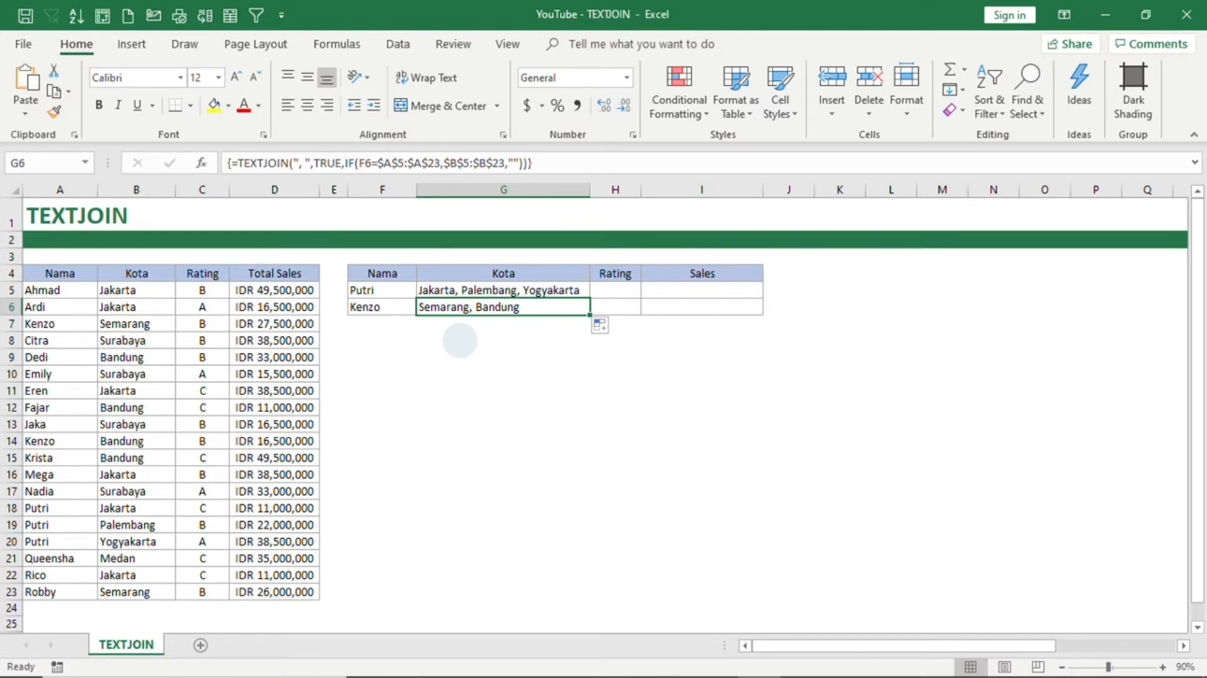
Step: Start a demonstration TEXTJOIN formula in cell F8 with "-" as the delimiter
left_click(376, 340)
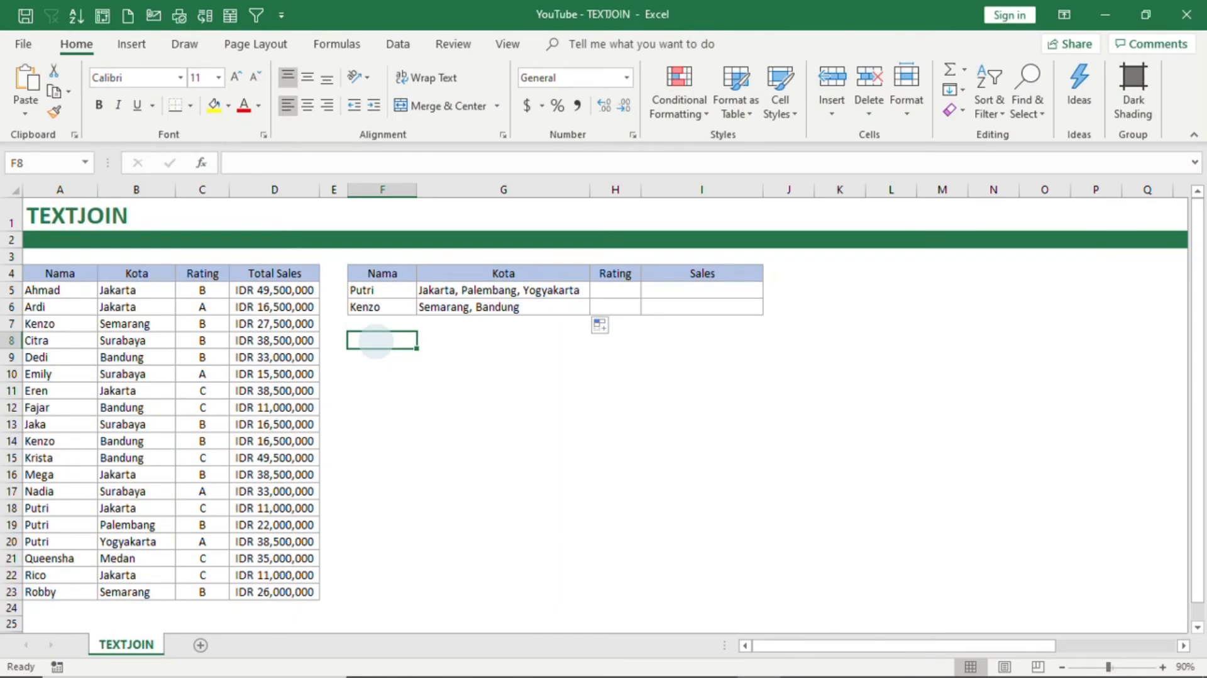
type("=")
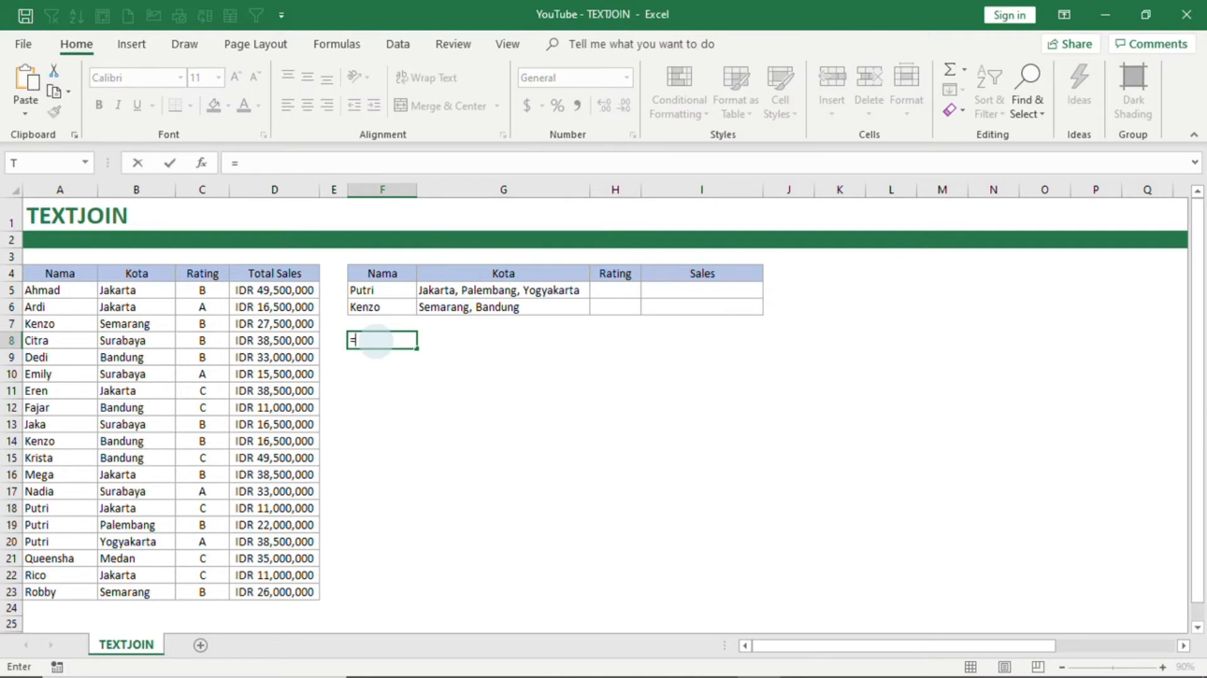
type("textjoi")
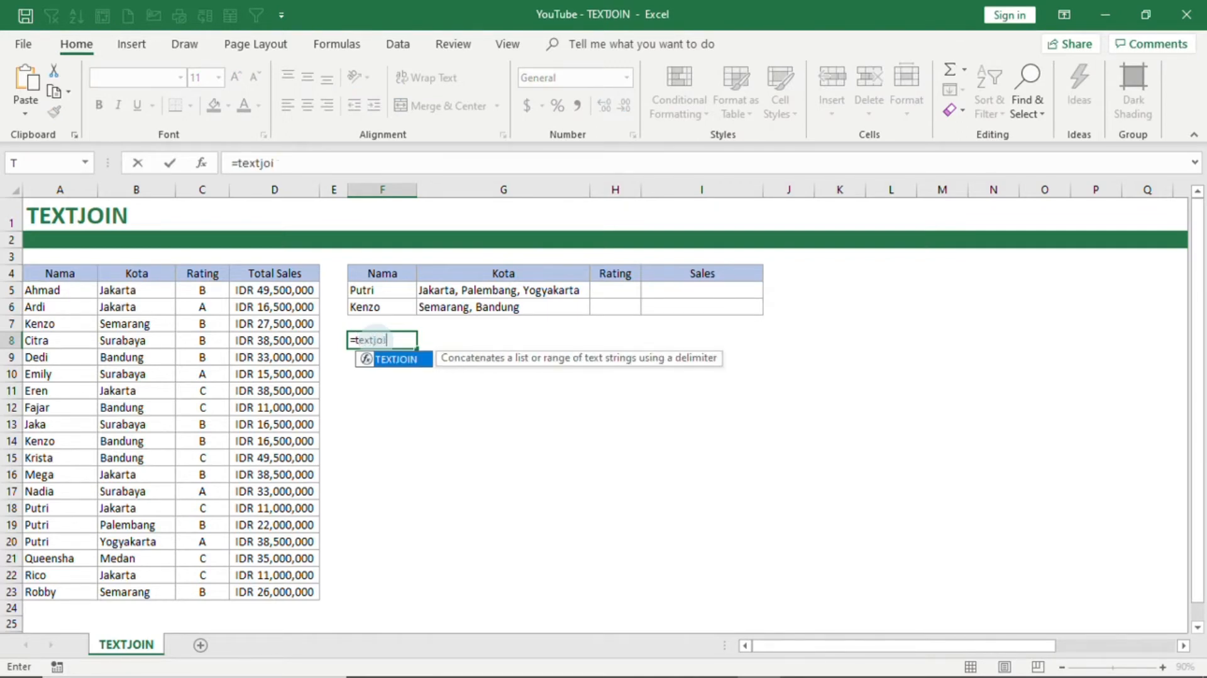
type("n(")
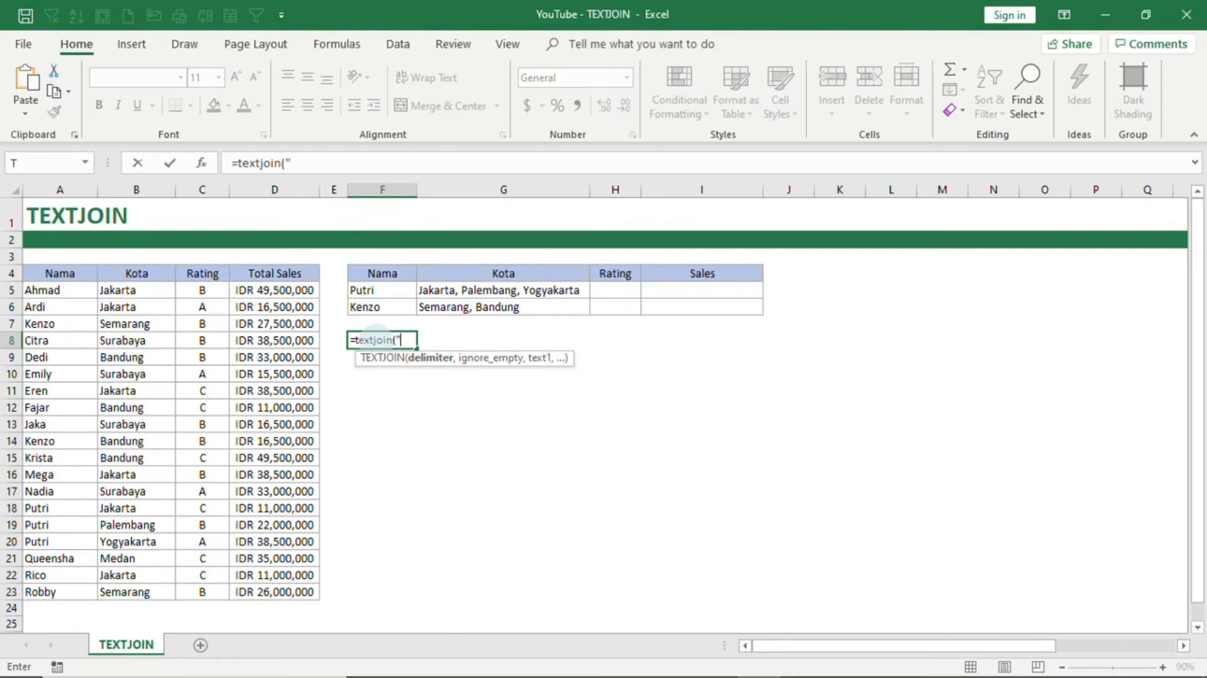
type("\", ")
type("\"")
key("BackSpace")
key("BackSpace")
key("BackSpace")
type("-\",")
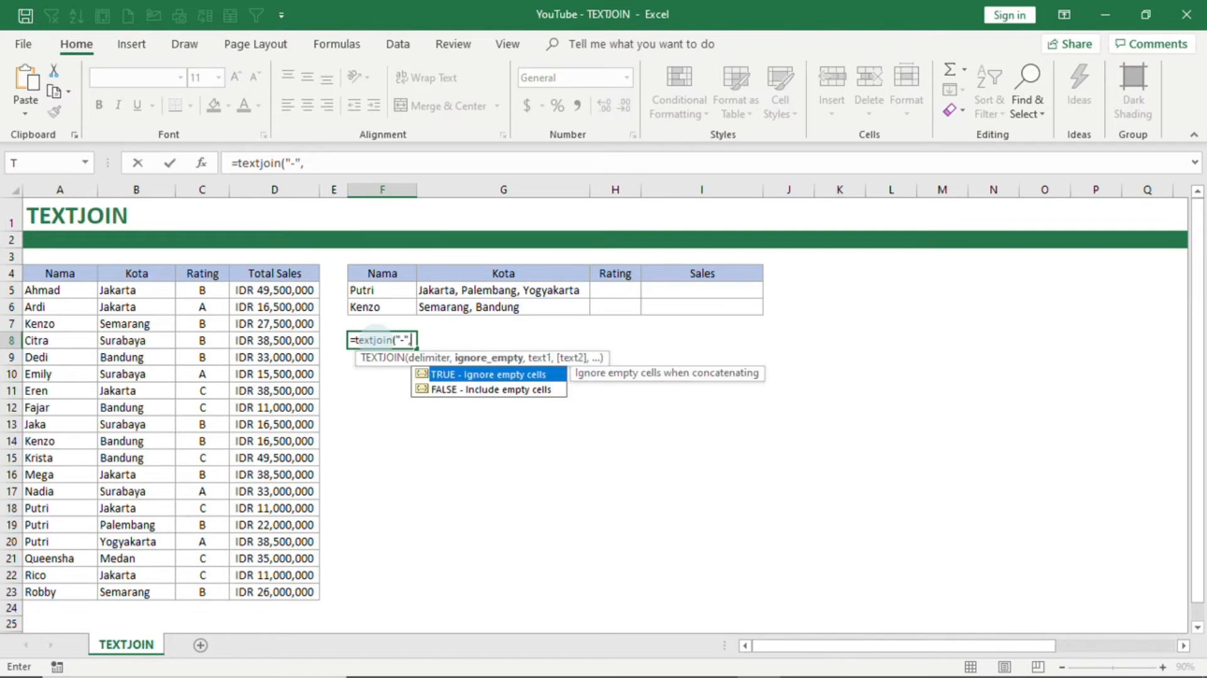
Step: Finish the F8 formula with TRUE for ignoring empty cells and the texts "A", "B" and "C"
type("TRUE,")
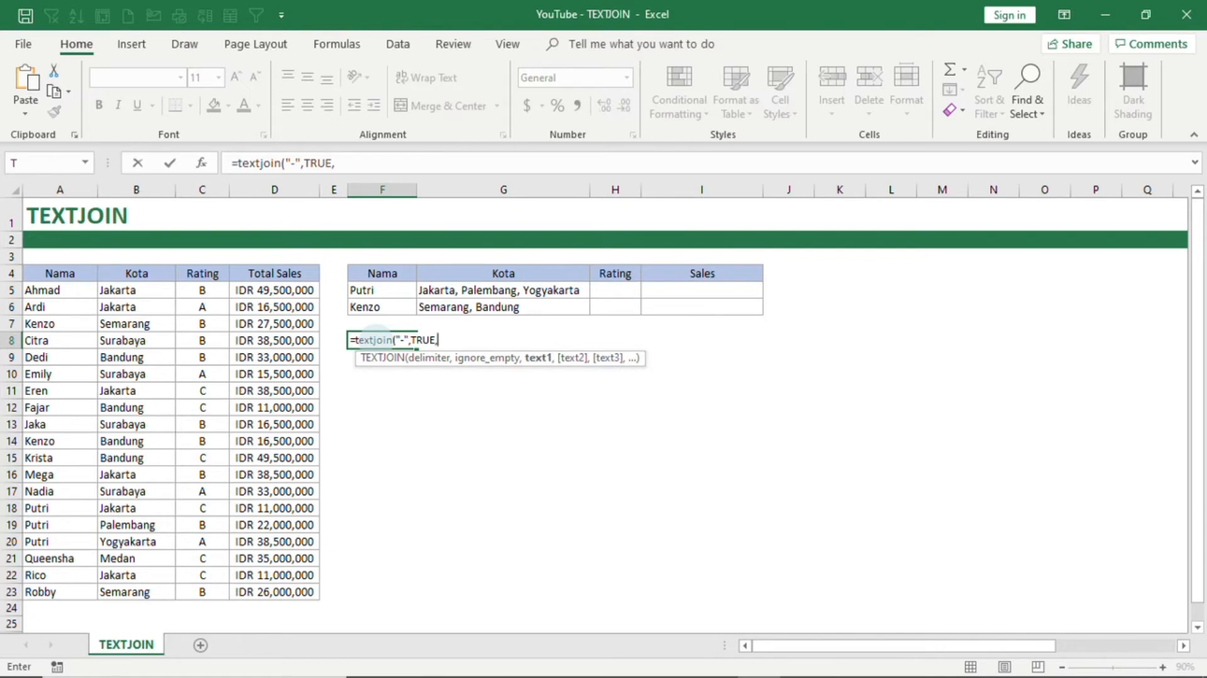
type("\"A\",\"B")
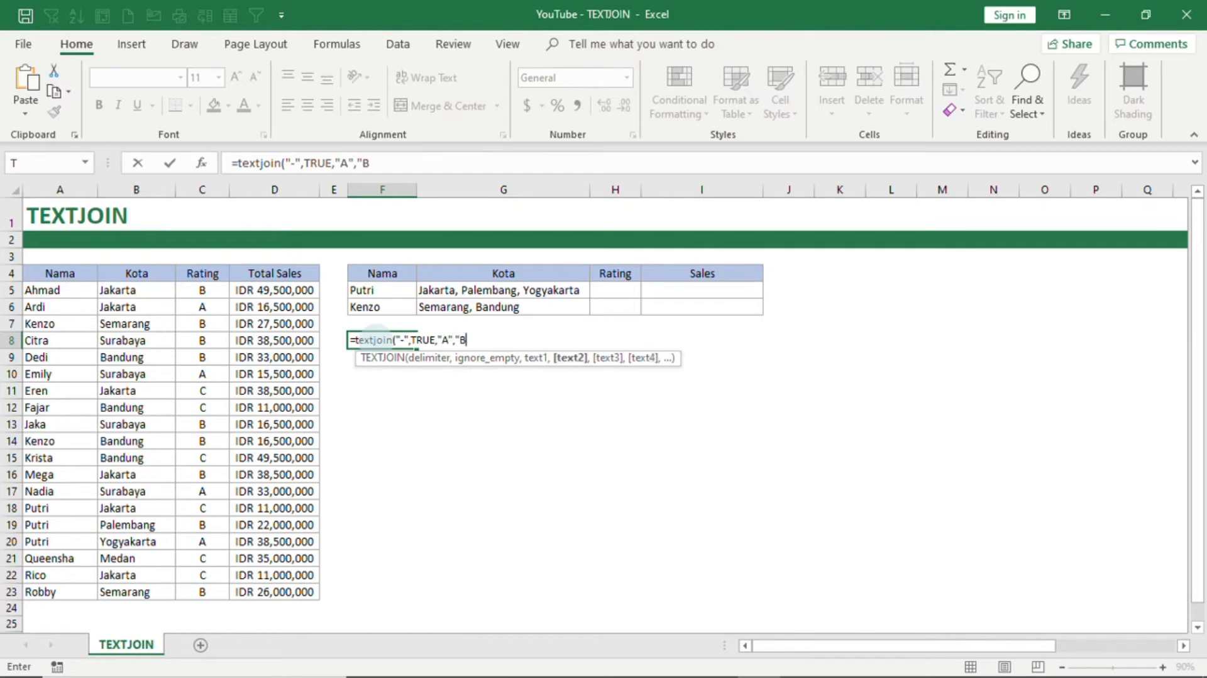
type("\",")
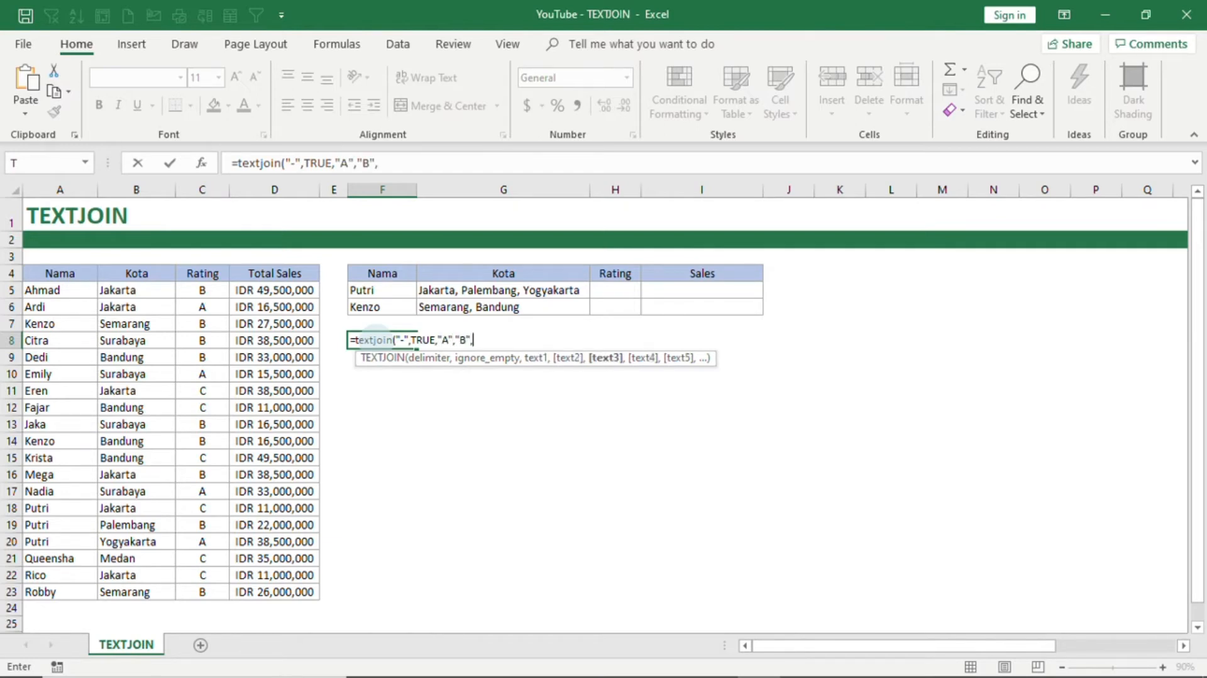
type("\"C\")")
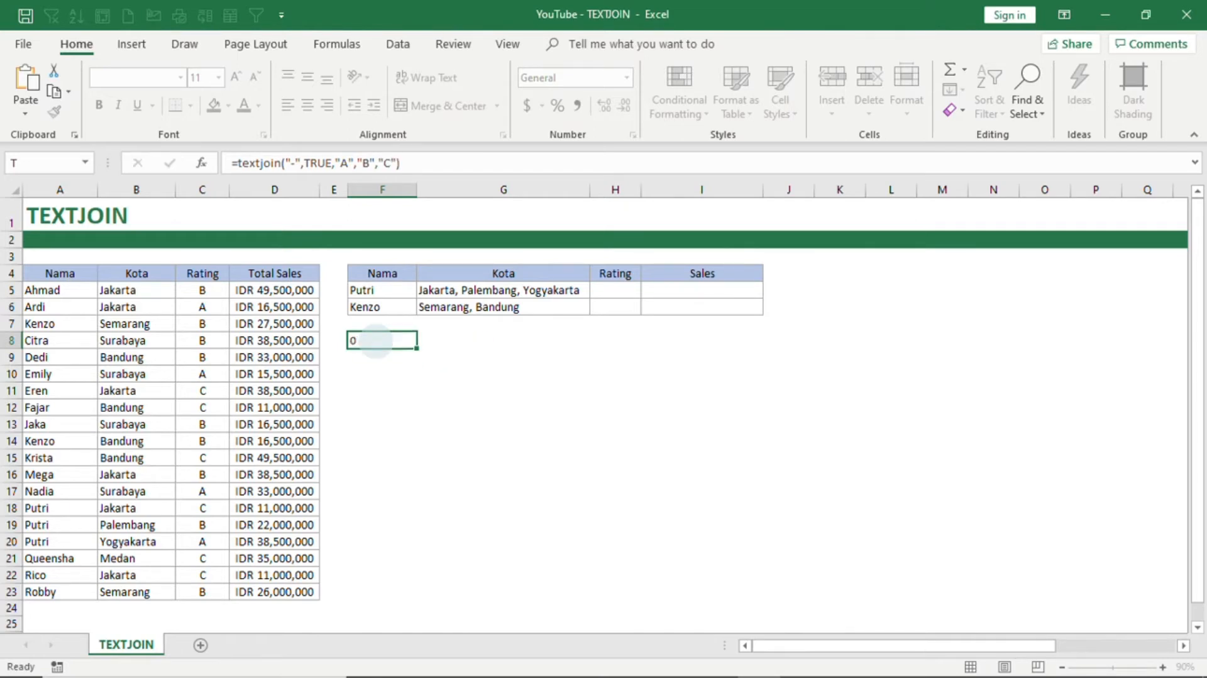
key("Return")
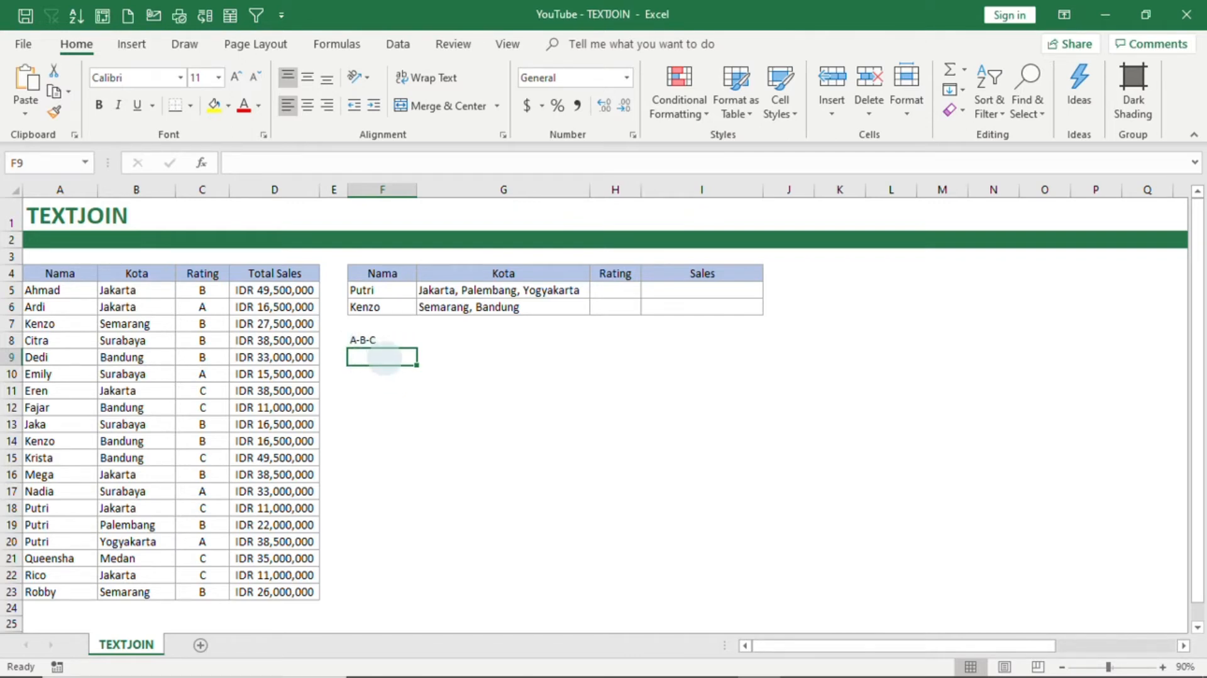
type("=")
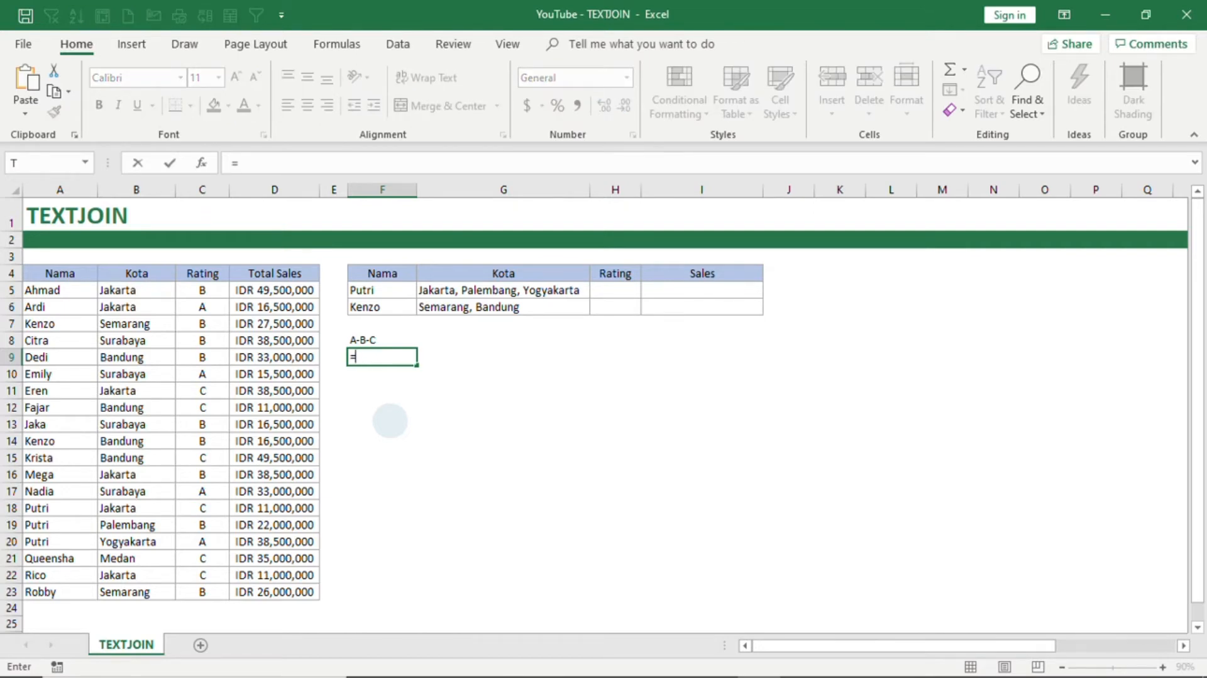
key("BackSpace")
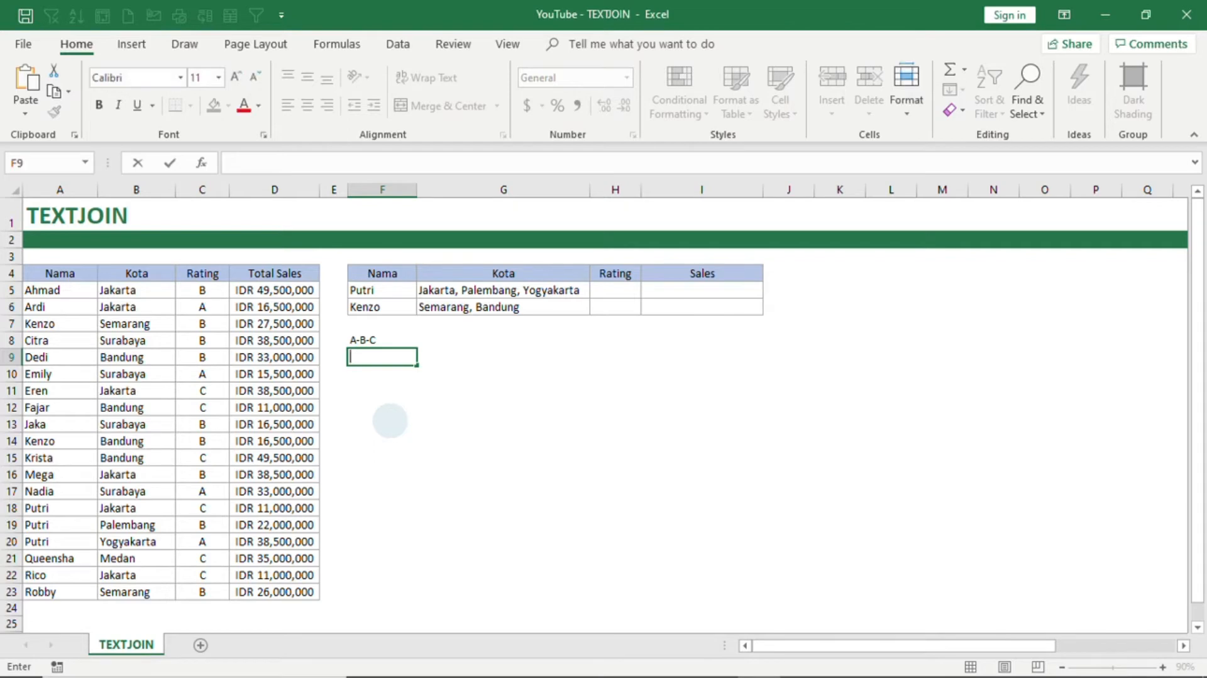
Step: Examine the row 9 record across its name, city, rating and total sales cells
key("Return")
key("Up")
key("Left")
key("Left")
key("Left")
key("Left")
key("Left")
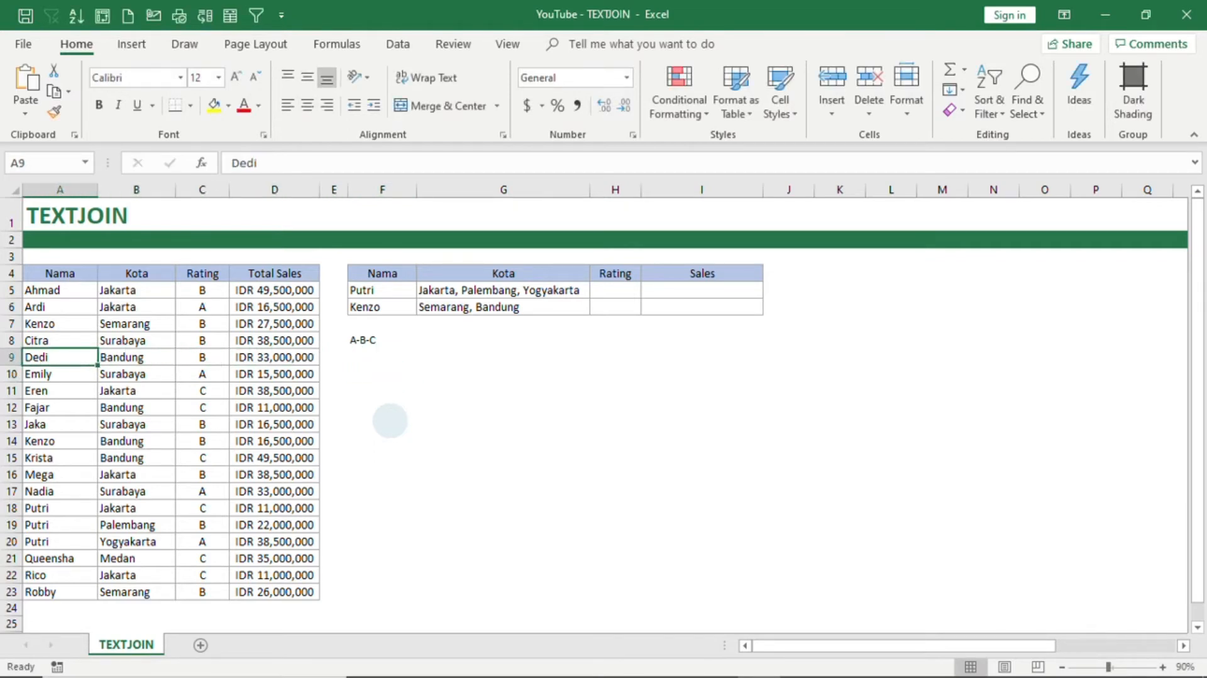
key("Right")
key("Right")
key("Right")
key("Right")
key("Right")
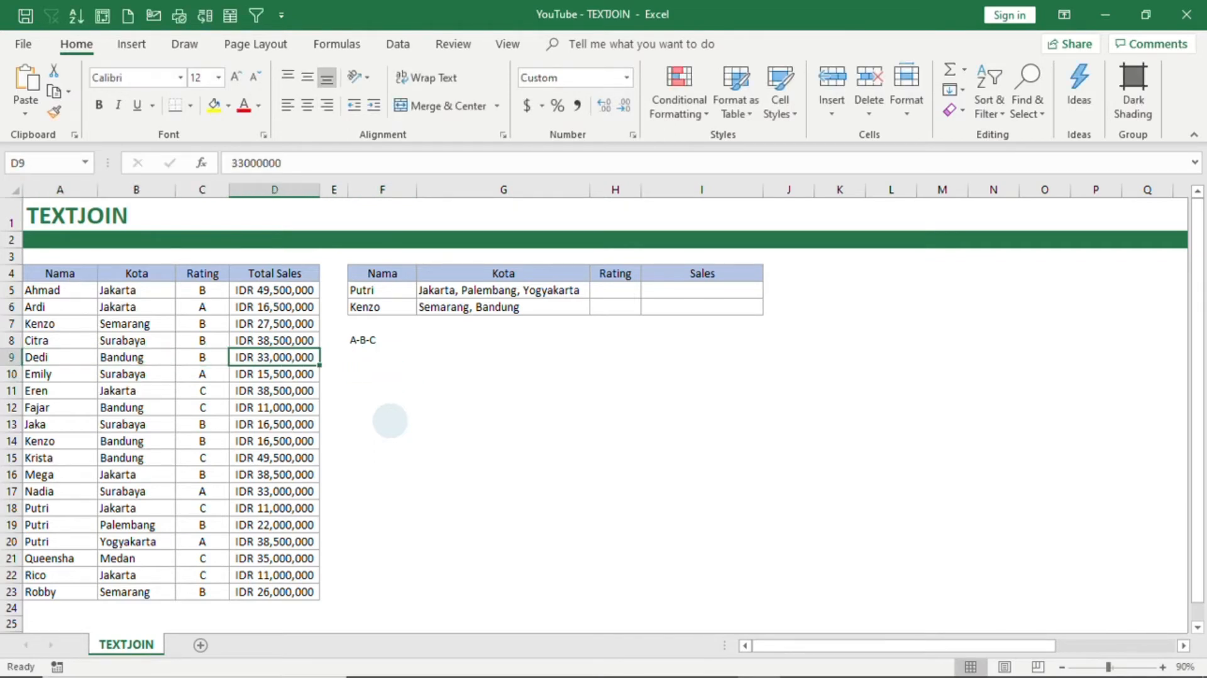
Step: In F9, enter a TEXTJOIN formula joining A9:D9 with "-" as the delimiter and TRUE for ignoring empty cells
type("=")
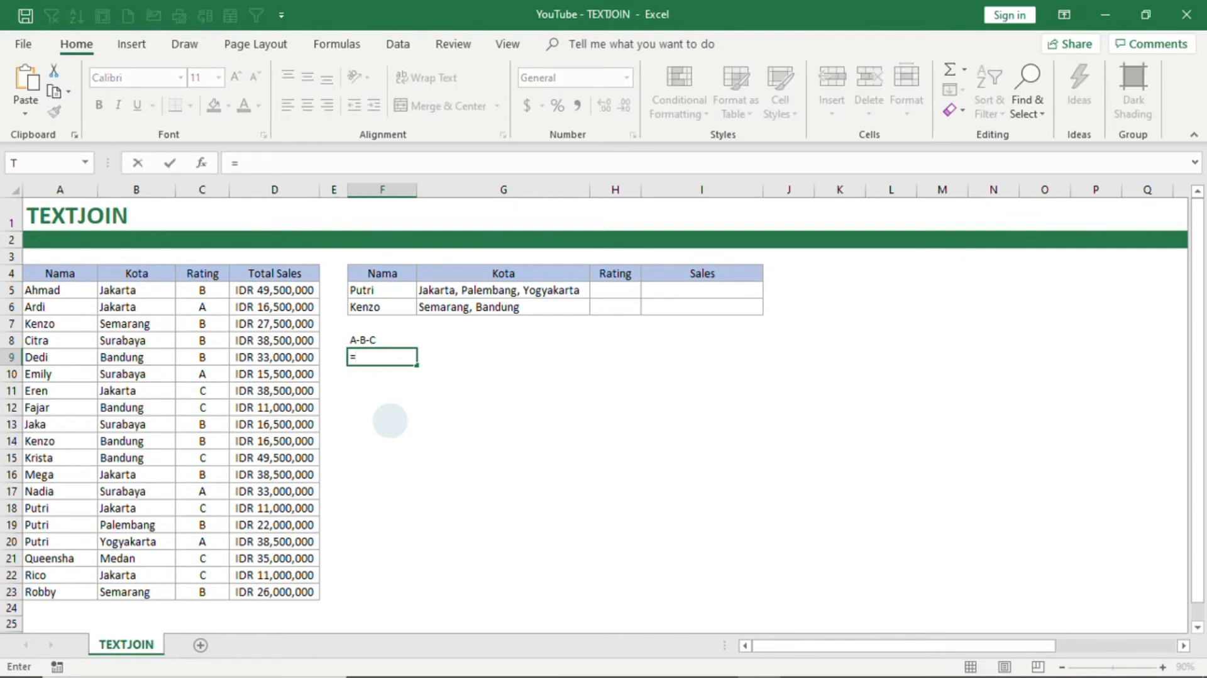
type("textjoin(")
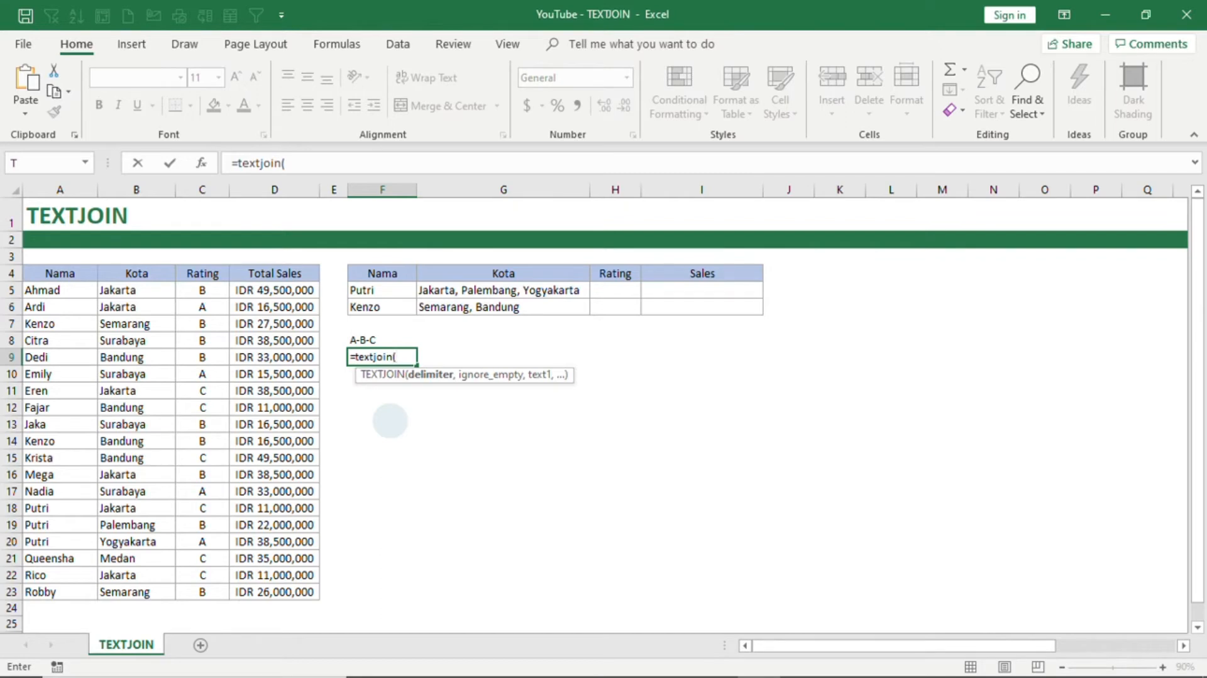
type("\"-\",")
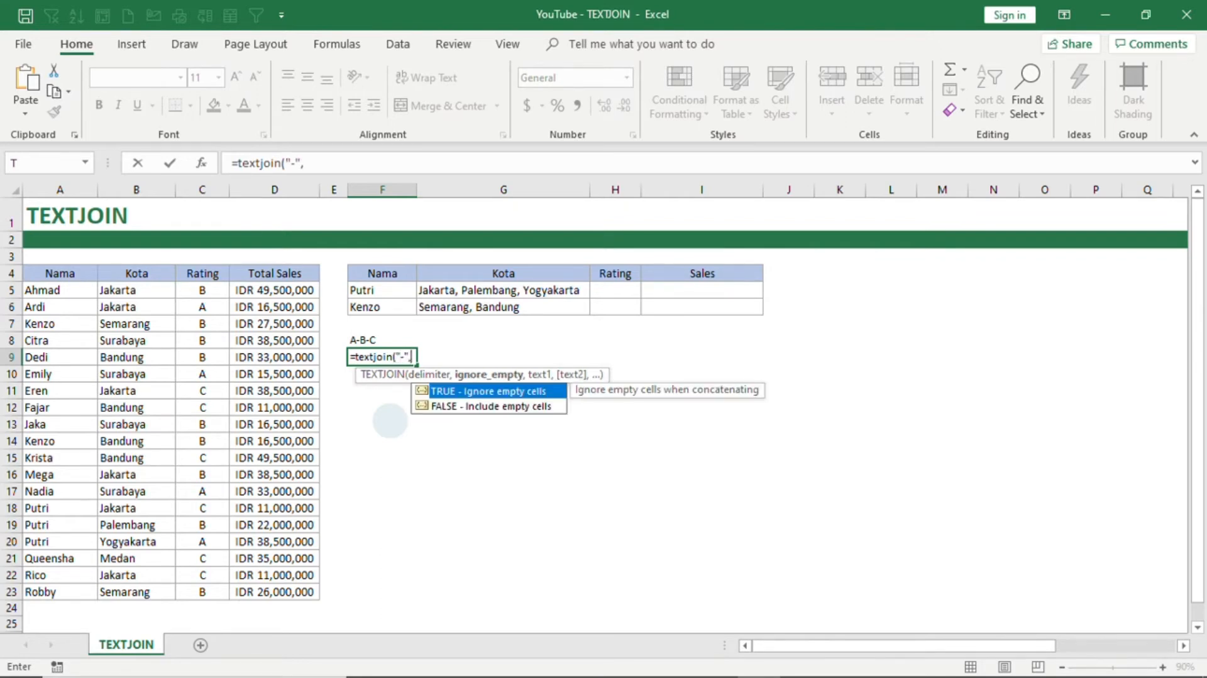
type("TRUE,")
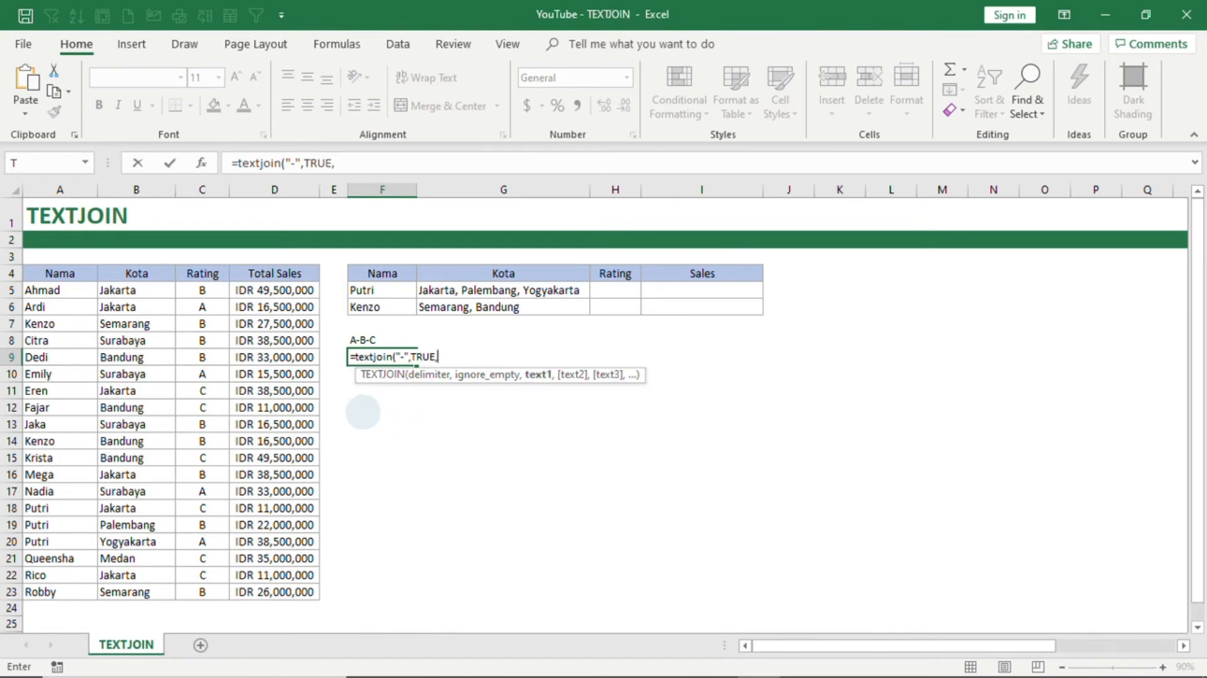
left_click_drag(53, 356, 280, 356)
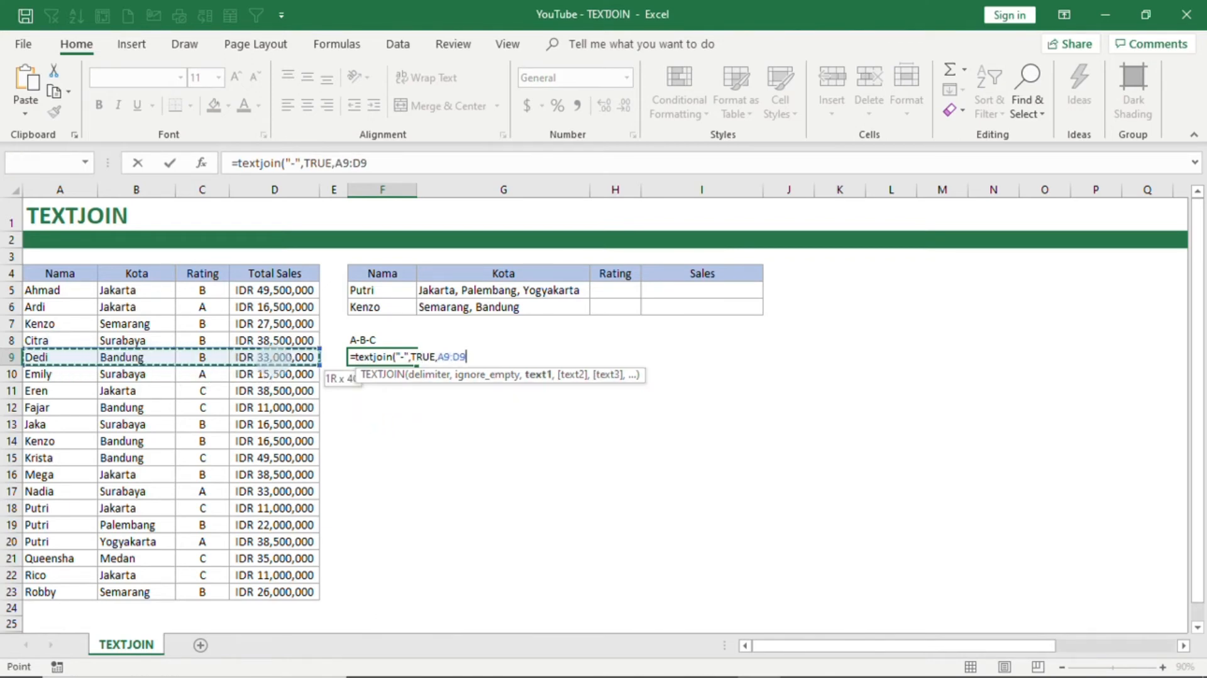
type(")")
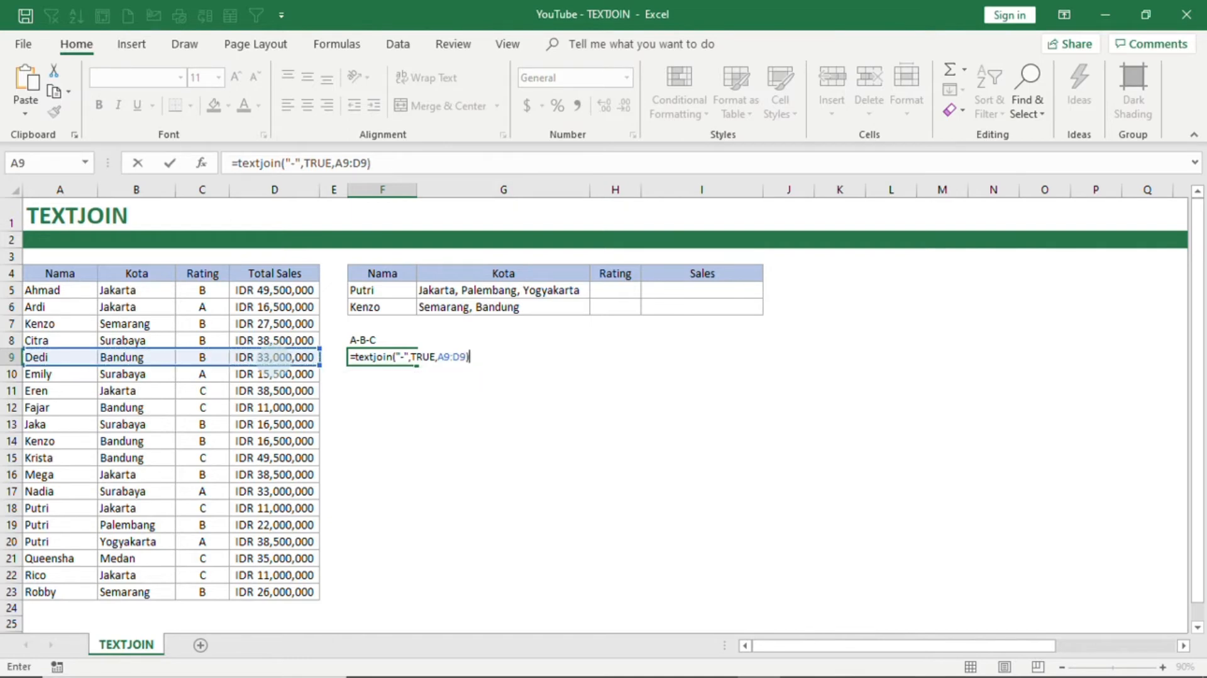
key("Return")
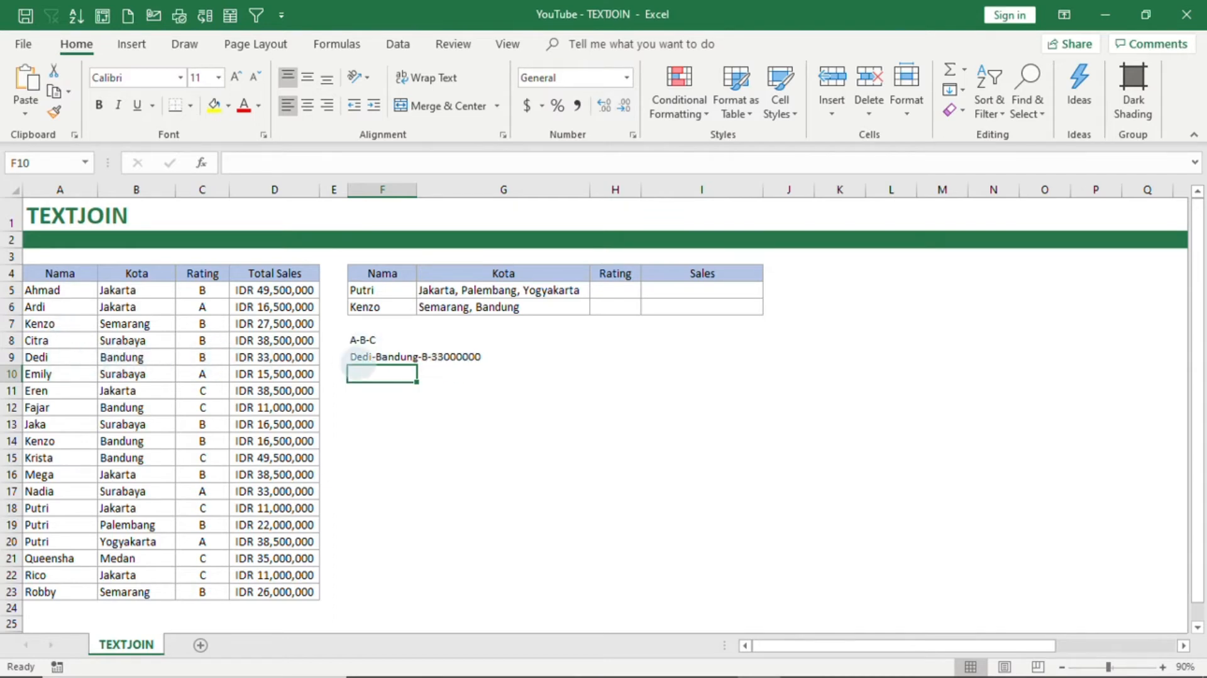
Step: In F10, enter a TEXTJOIN formula joining the ratings C5:C23 with ", " as the delimiter and TRUE for ignoring empty cells
type("=te")
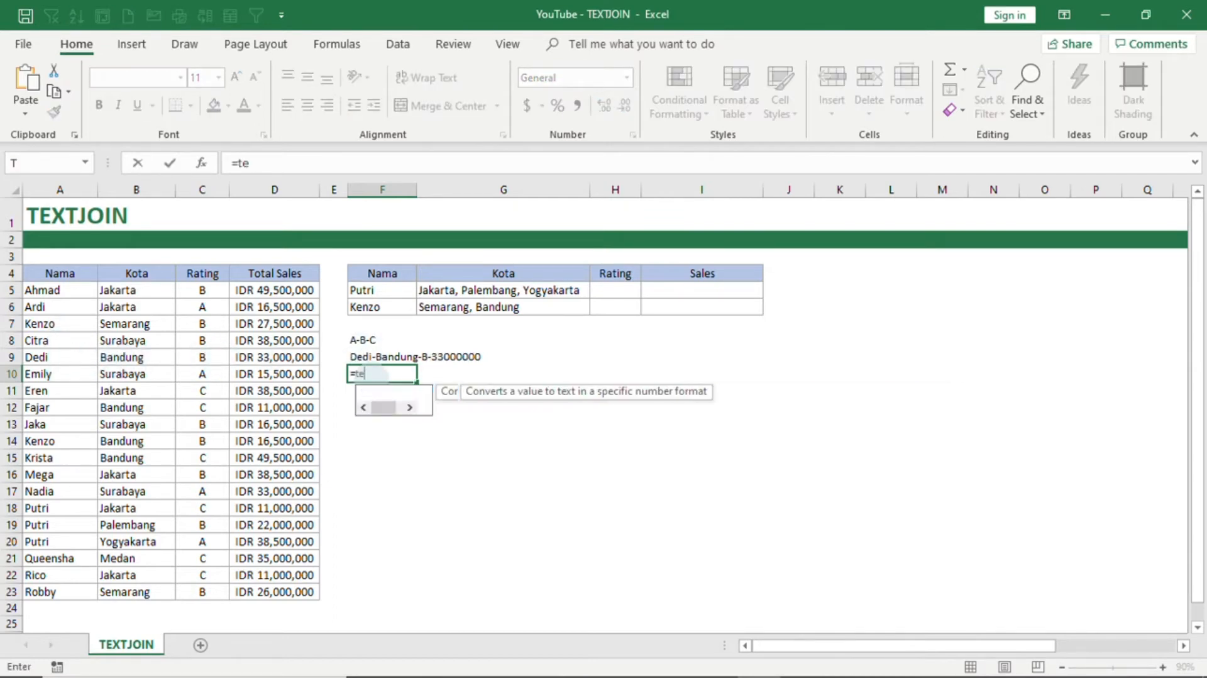
type("xtjoin(")
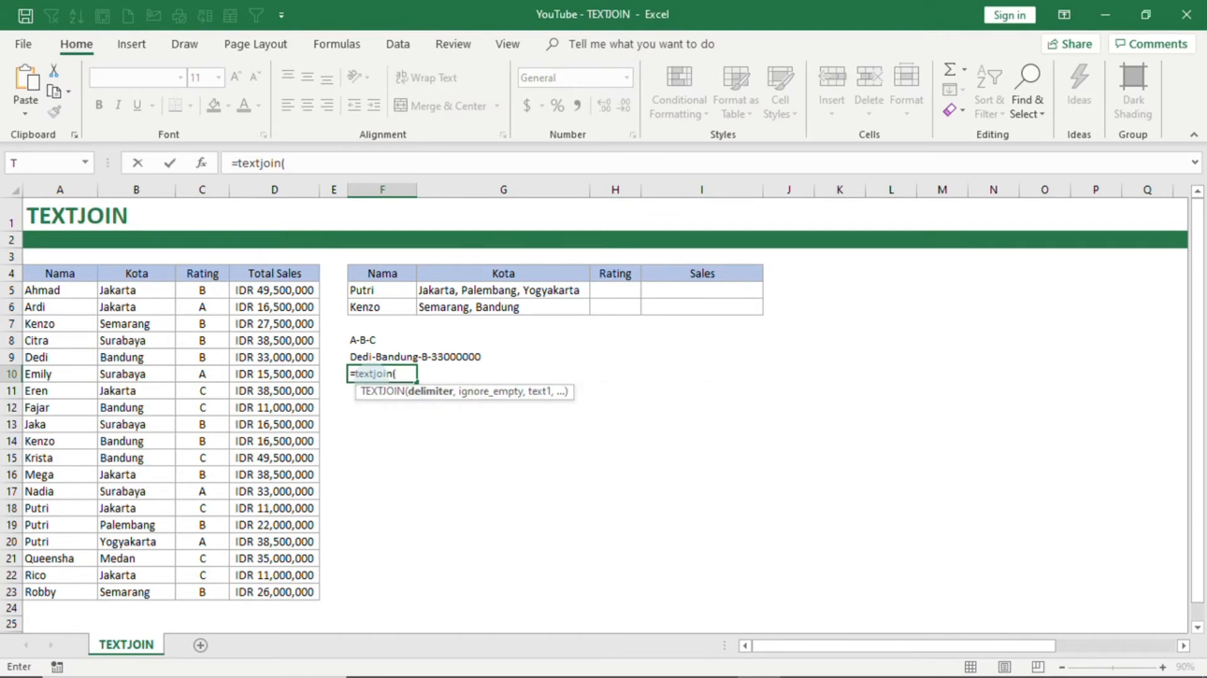
type("\"")
type(", \",")
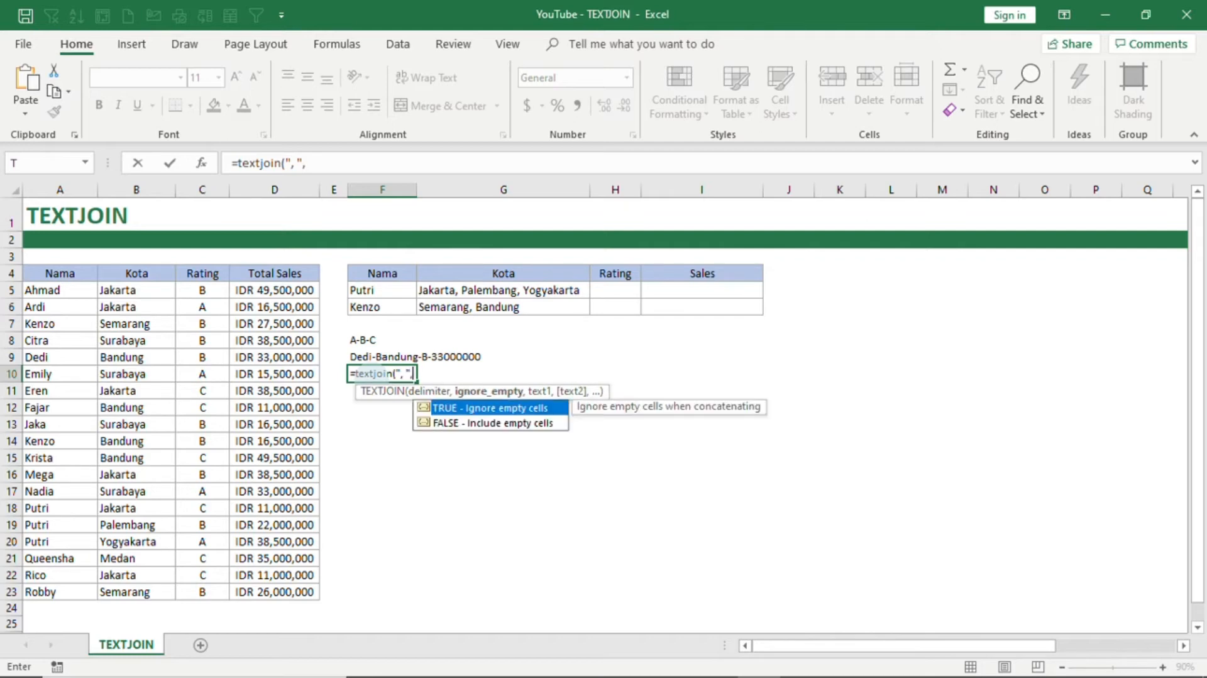
type("TRUE,")
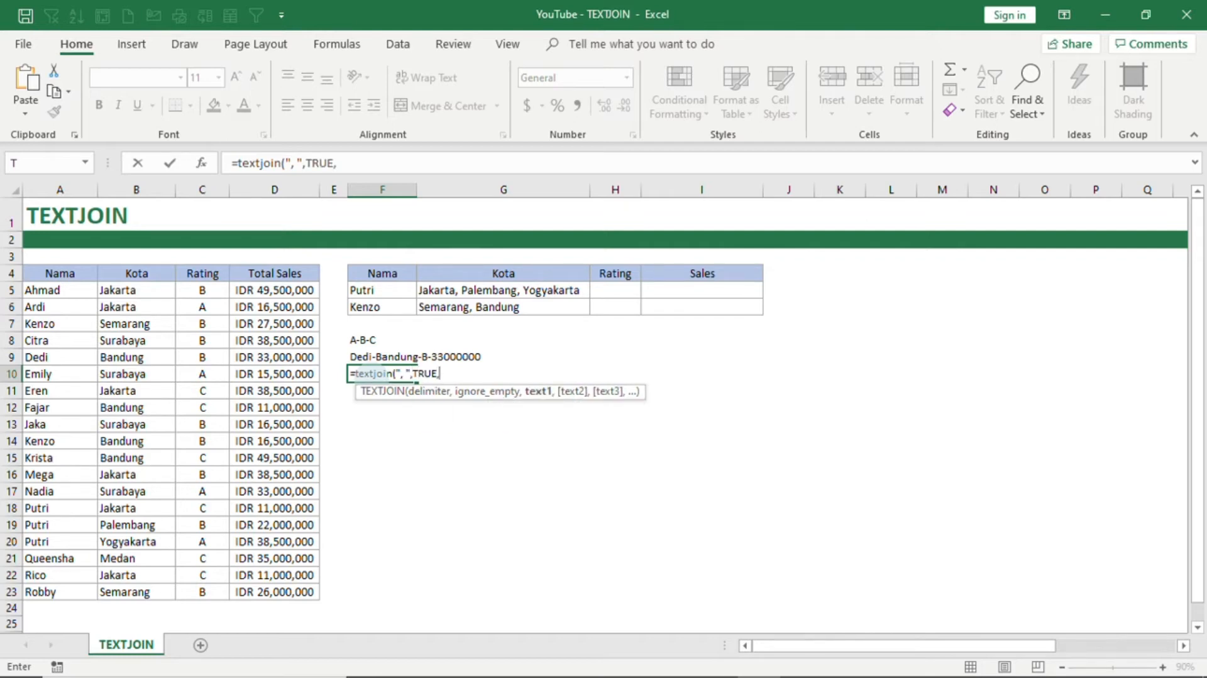
left_click(202, 290)
left_click_drag(201, 323, 202, 594)
type(")")
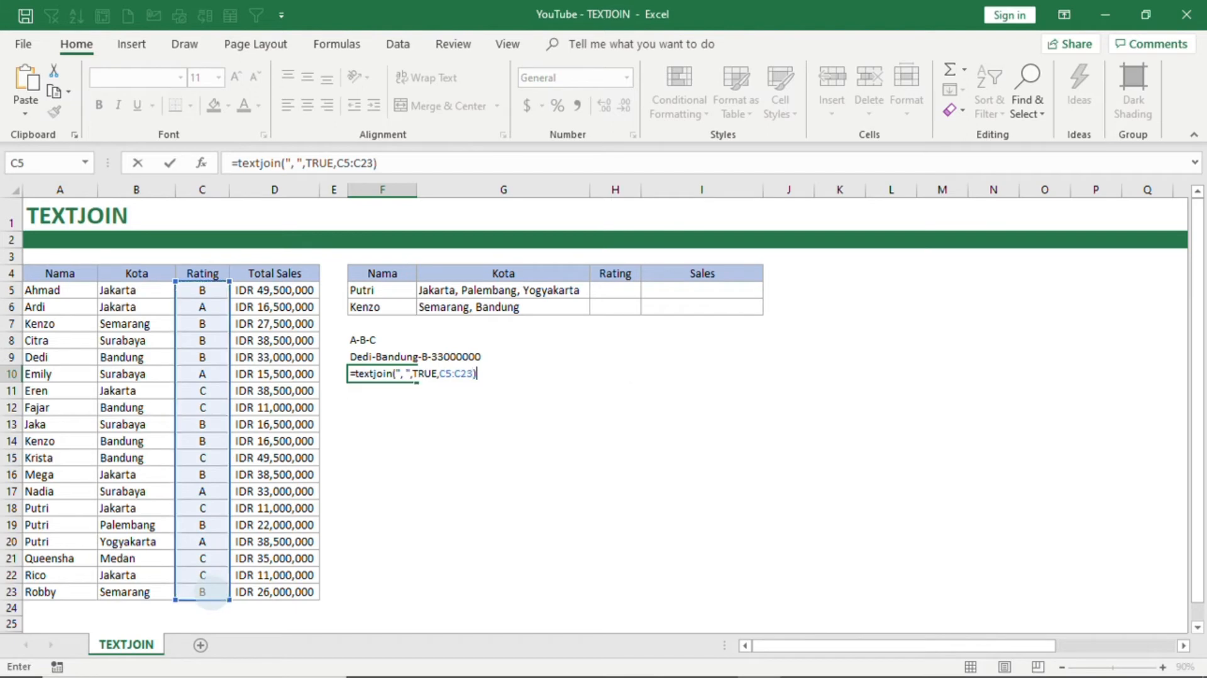
key("Return")
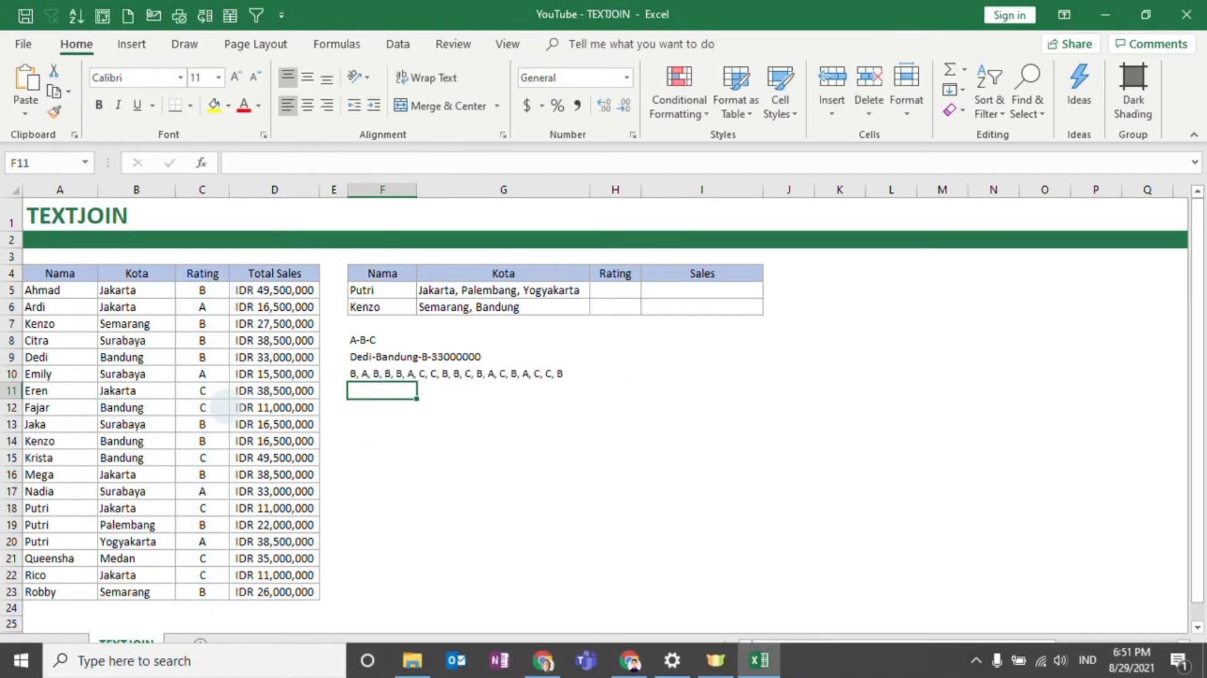
Step: Check the F8 formula and enter a CONCAT formula in F11 that joins A11:D11
left_click(363, 340)
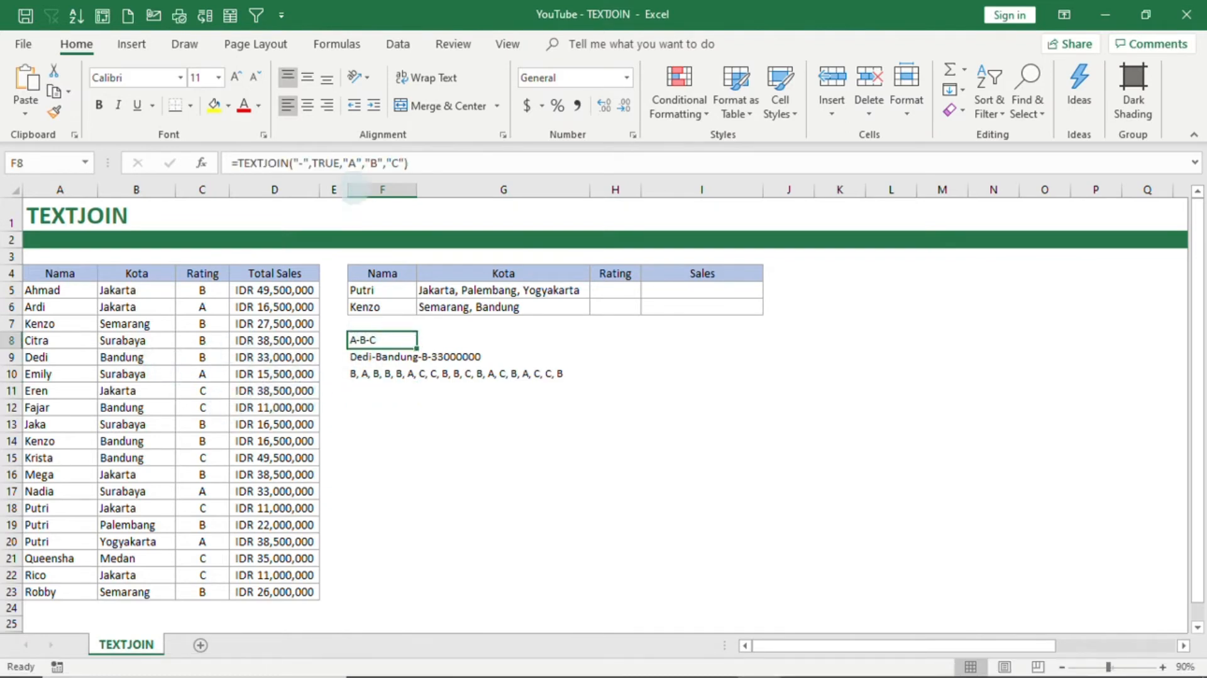
left_click(370, 392)
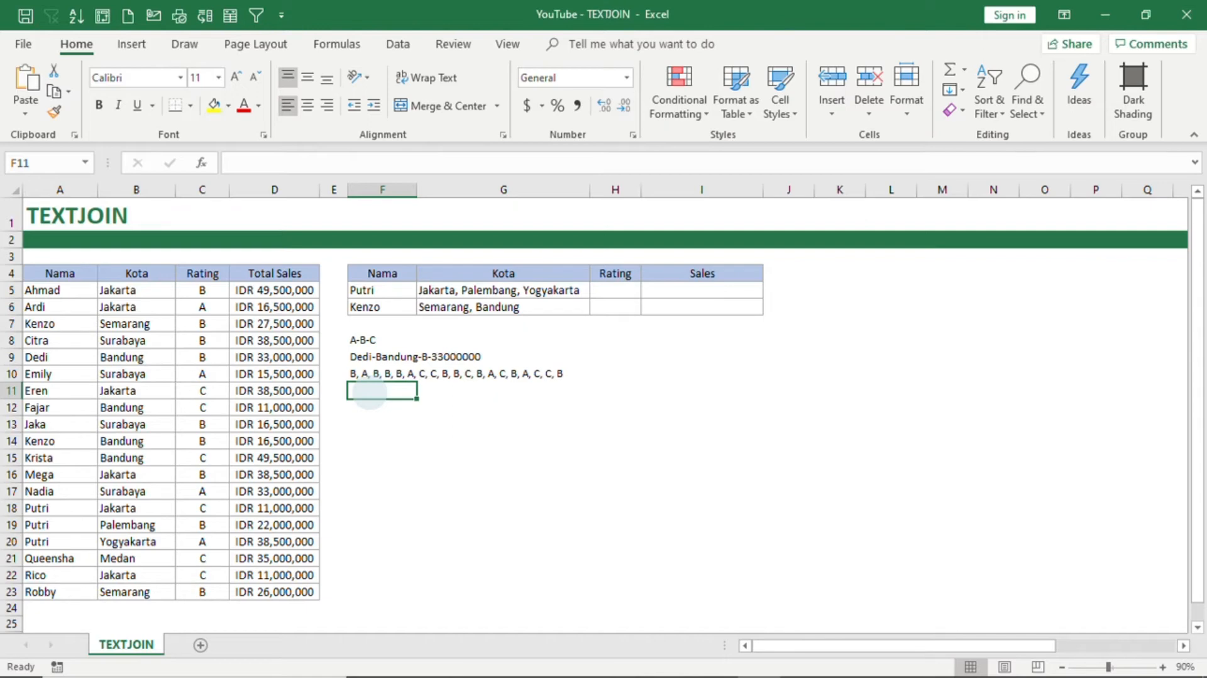
type("=")
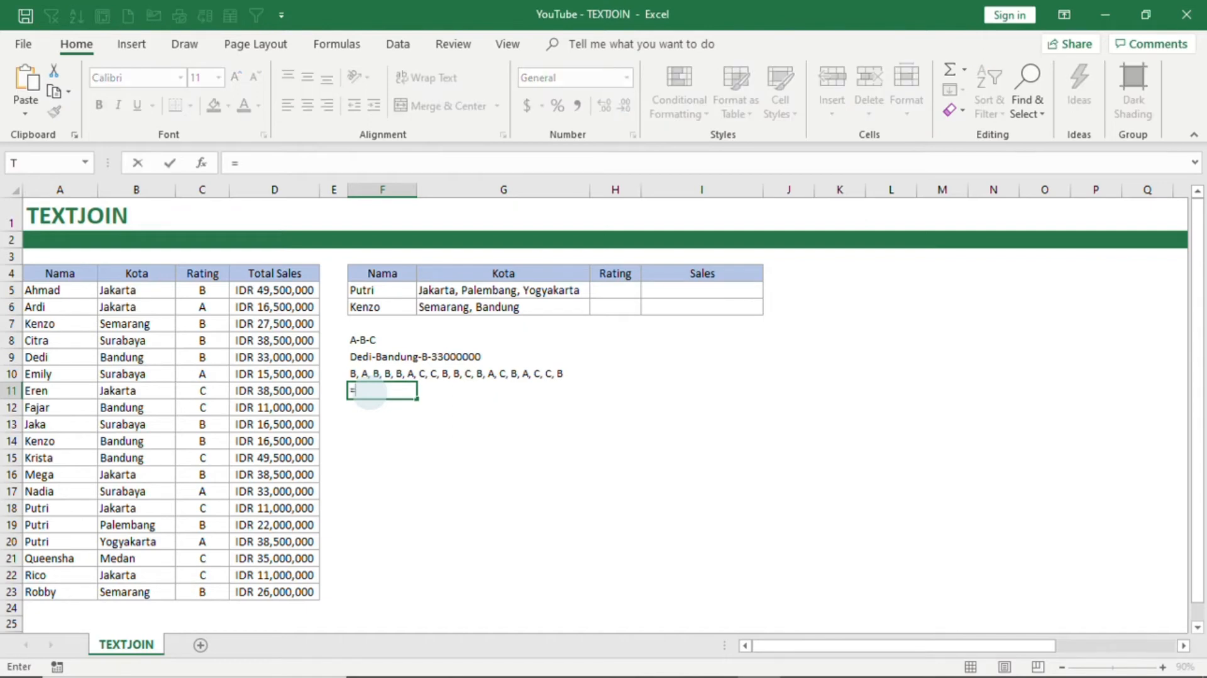
type("con")
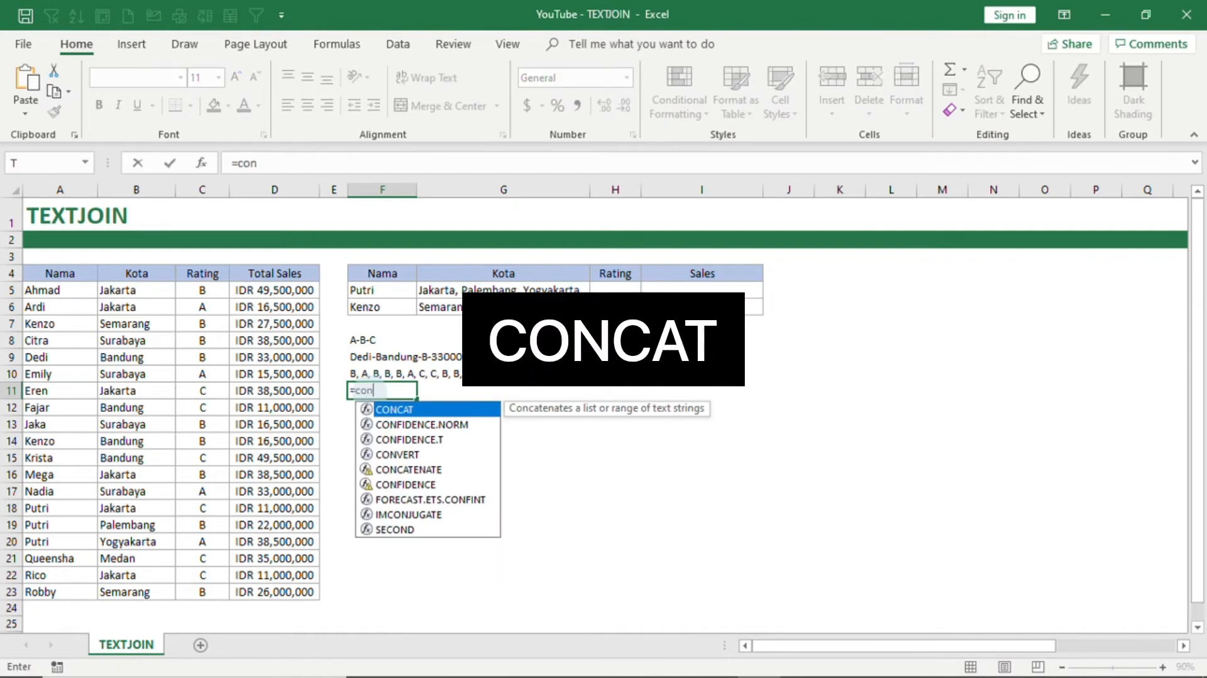
key("Tab")
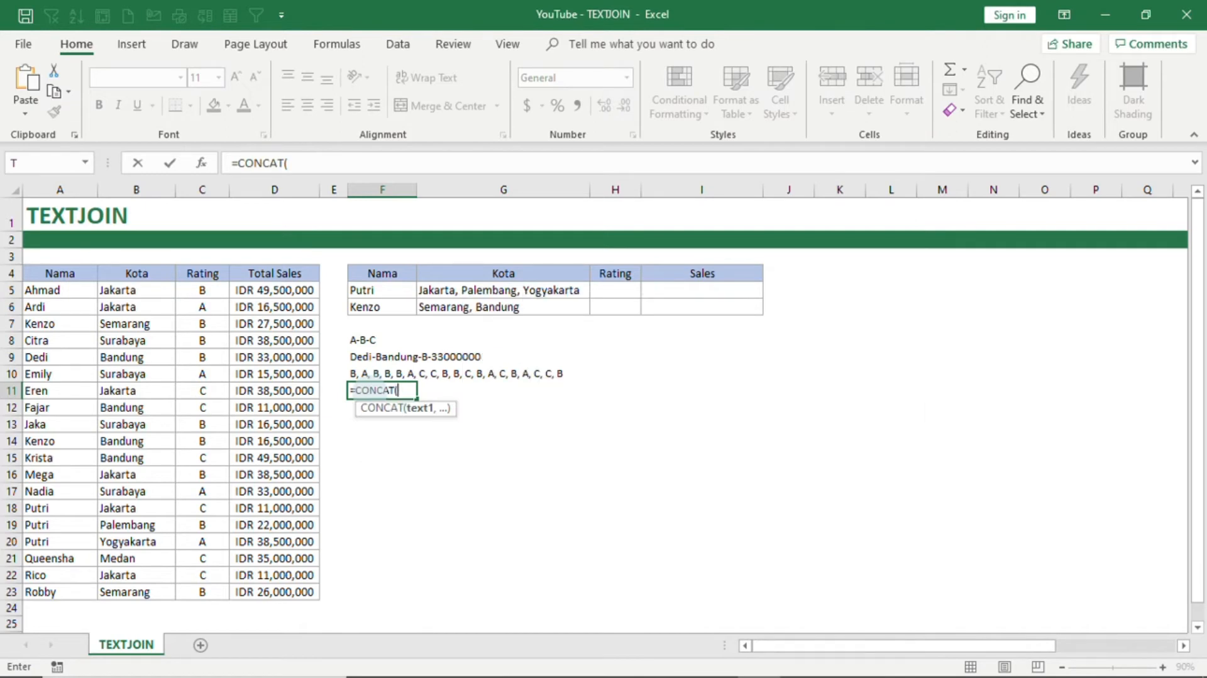
left_click_drag(73, 390, 264, 390)
key("Return")
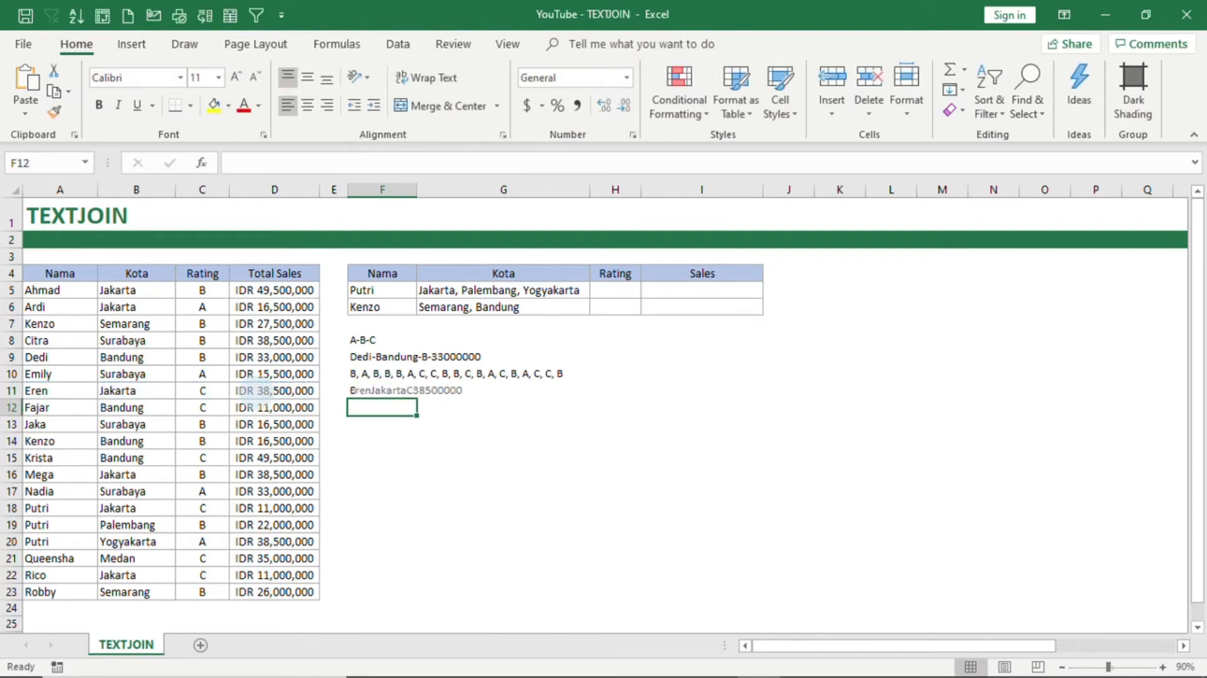
Step: Replace the A11:D11 range in the F11 CONCAT formula with A11 followed by a "-" text argument
left_click(365, 398)
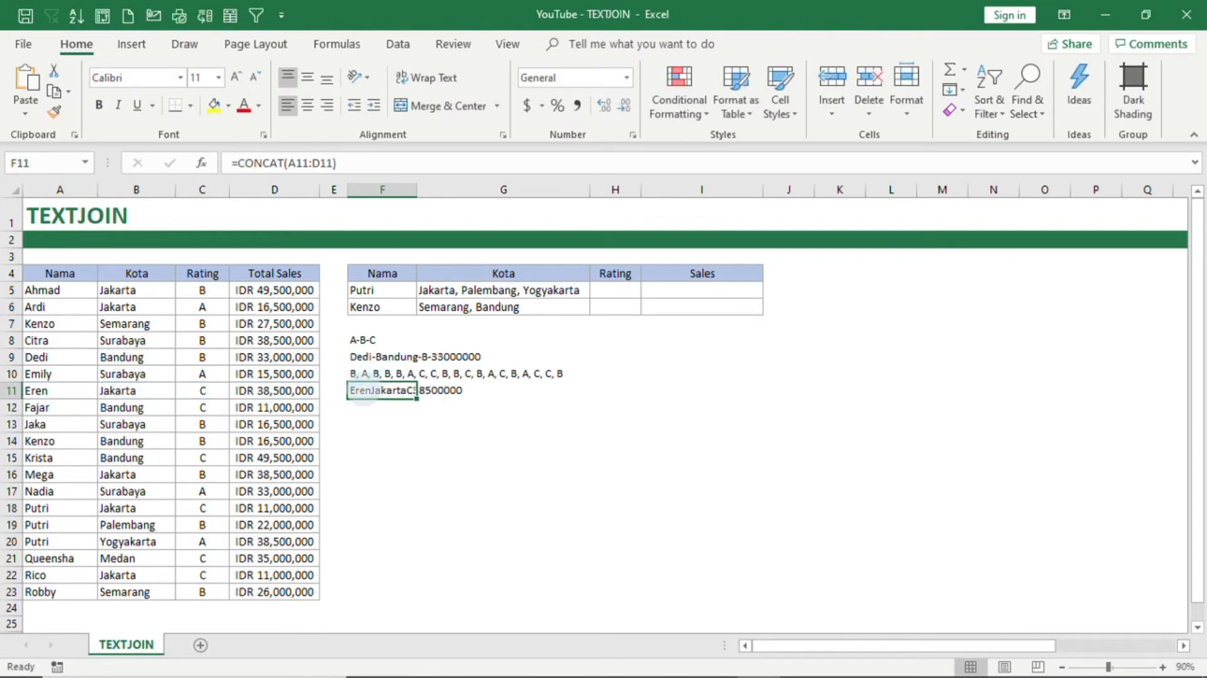
left_click(334, 162)
left_click_drag(333, 163, 286, 163)
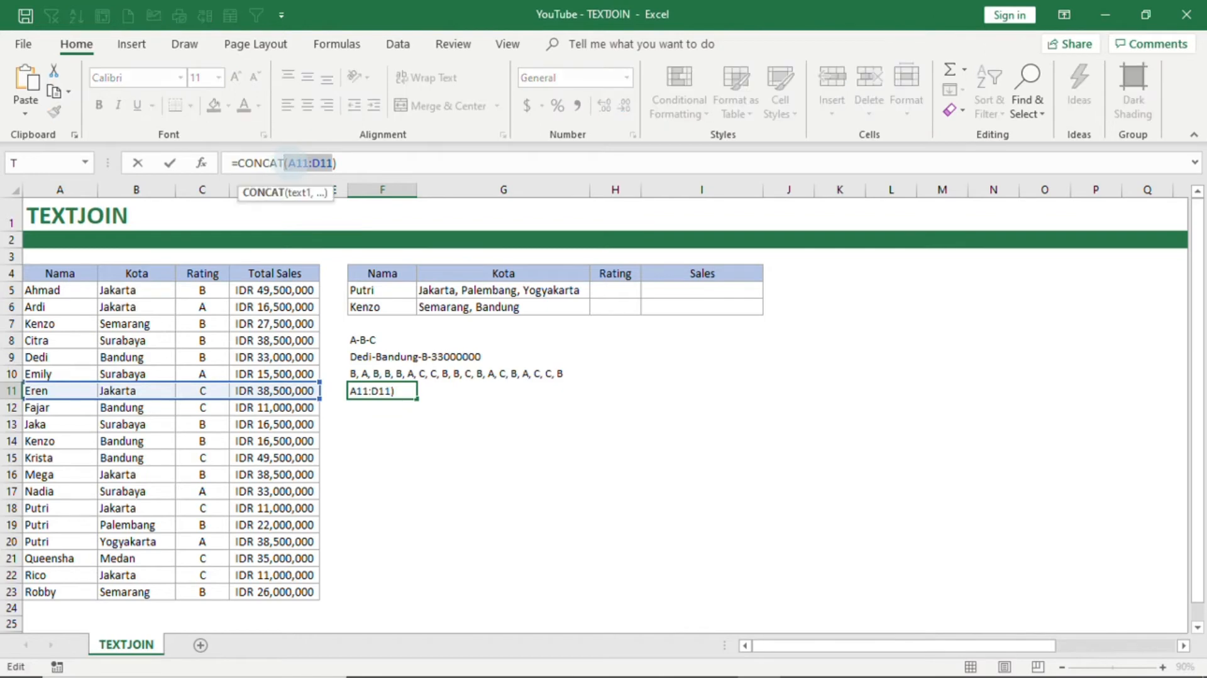
key("BackSpace")
type("(")
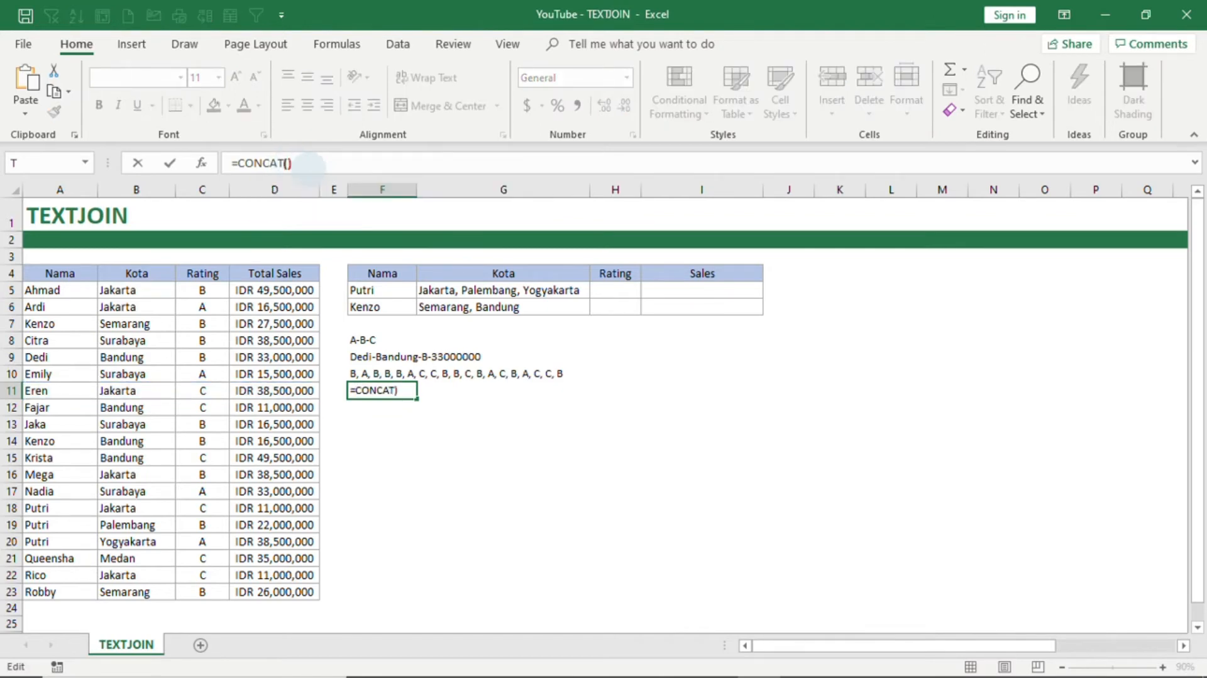
left_click(69, 391)
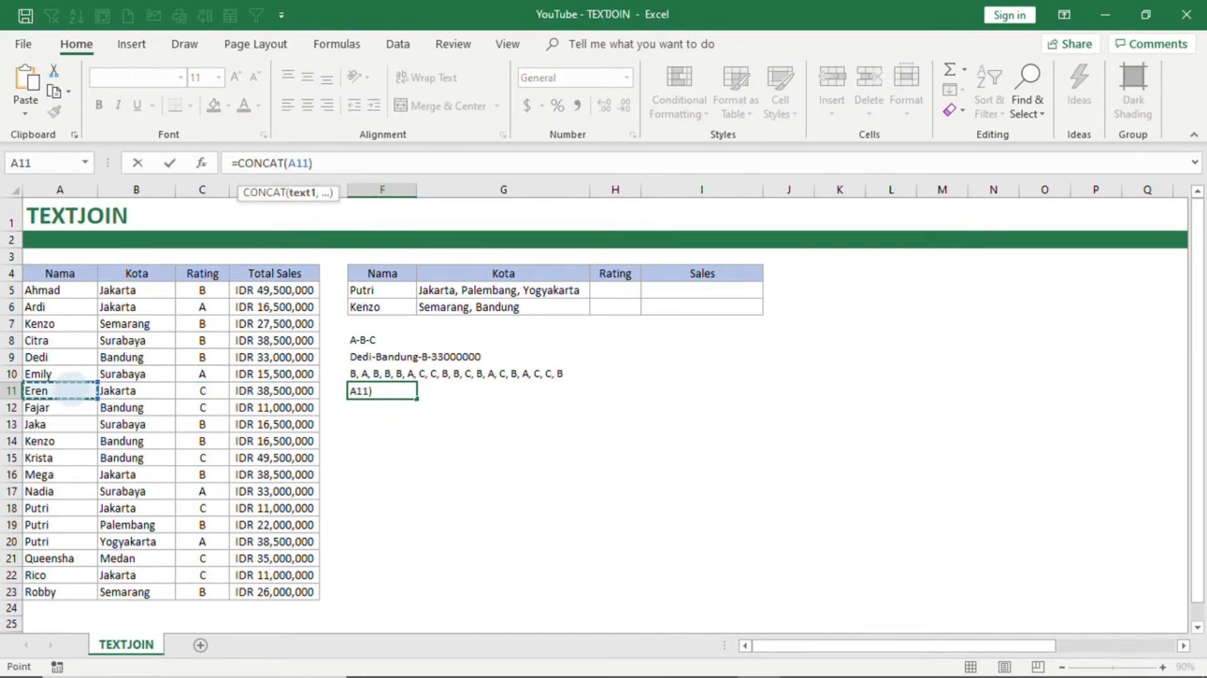
type(",\"")
type("-\"")
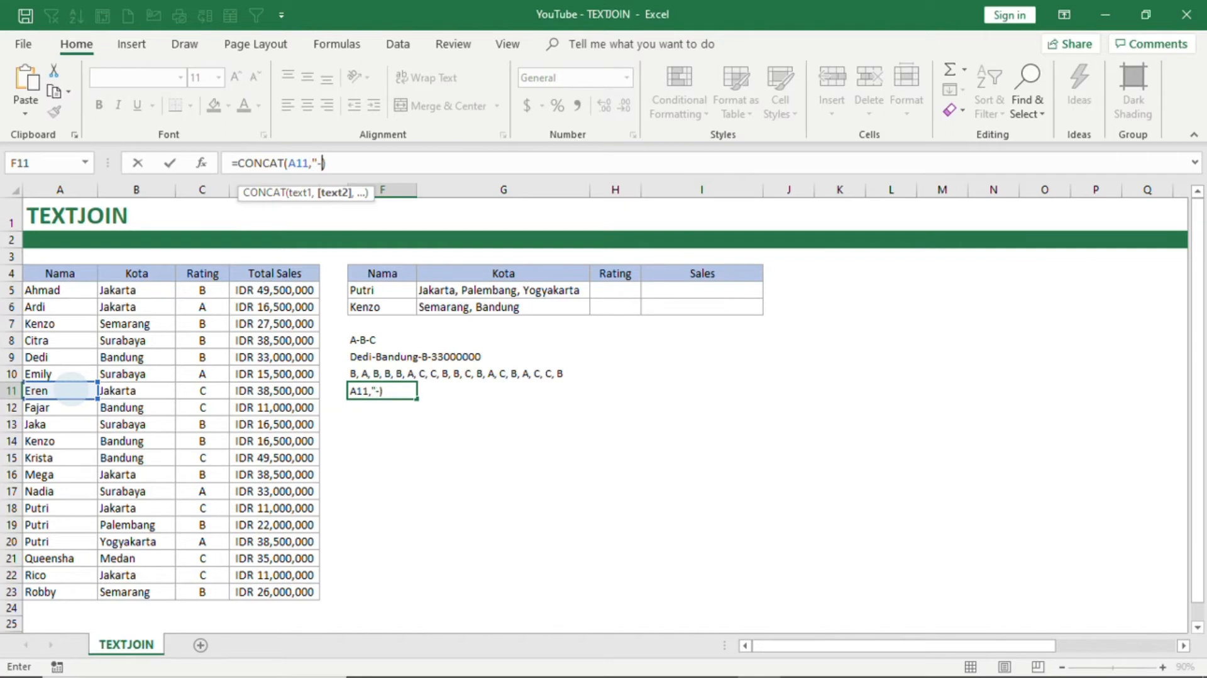
type(",")
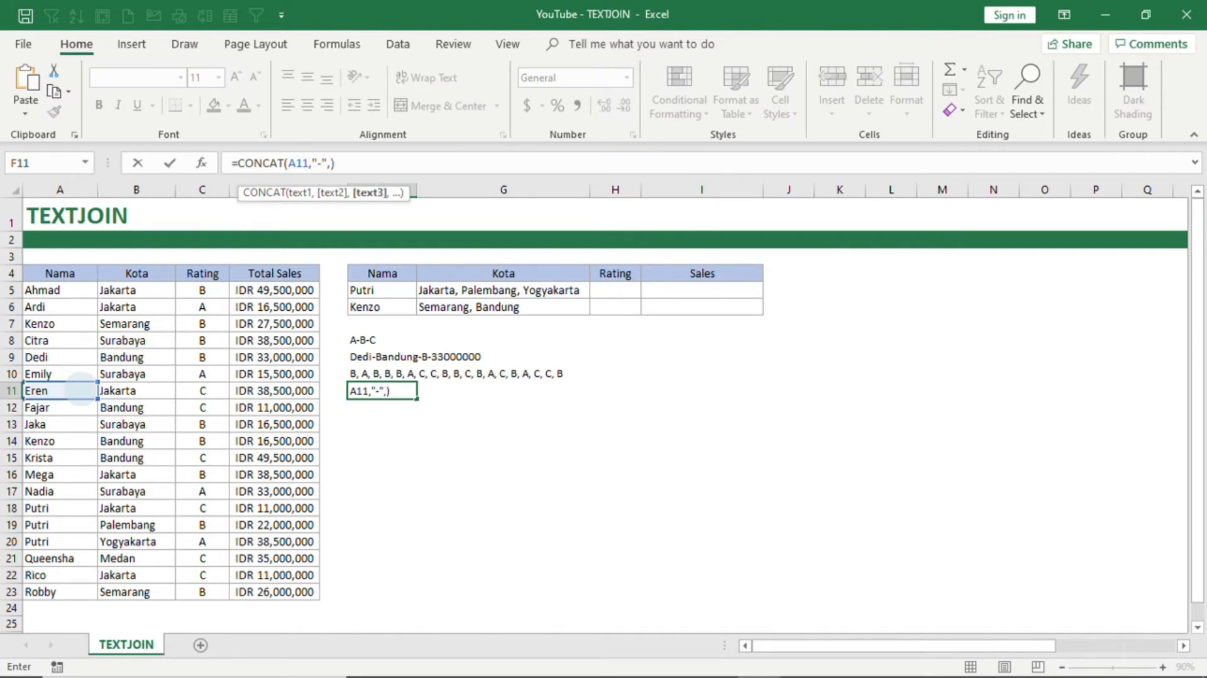
Step: Add B11, "-" and C11 as further arguments of the F11 CONCAT formula and enter it
left_click(129, 391)
type(",\"-\"")
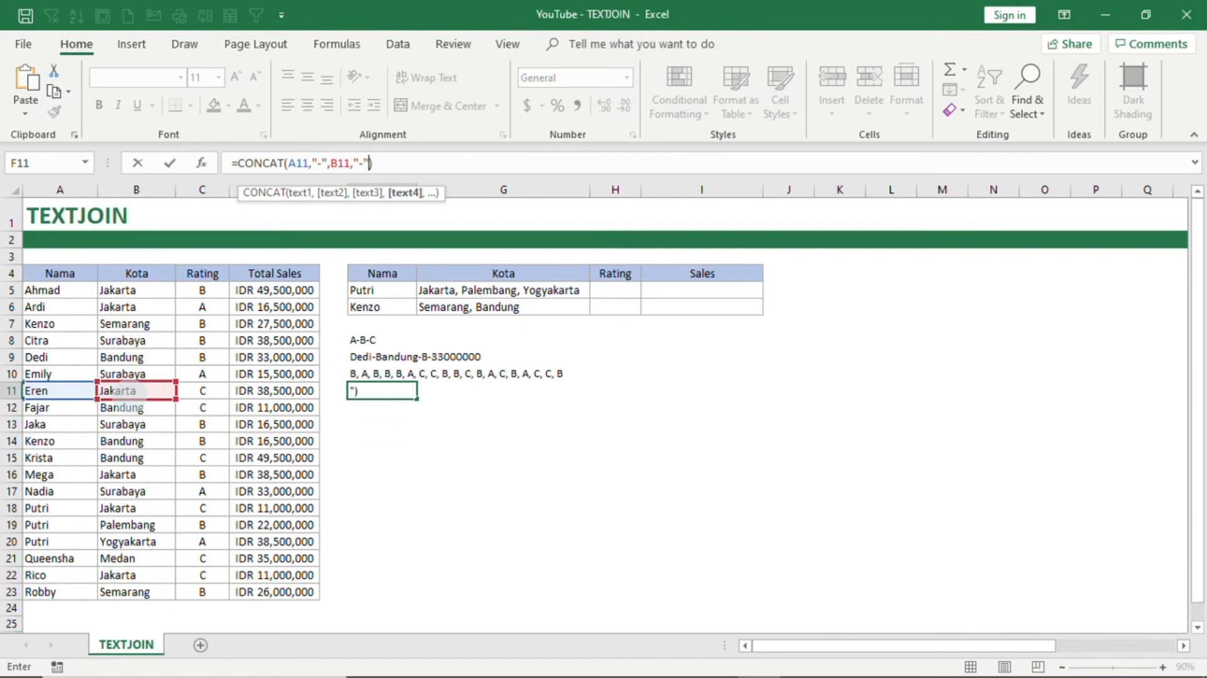
type(",")
left_click(203, 395)
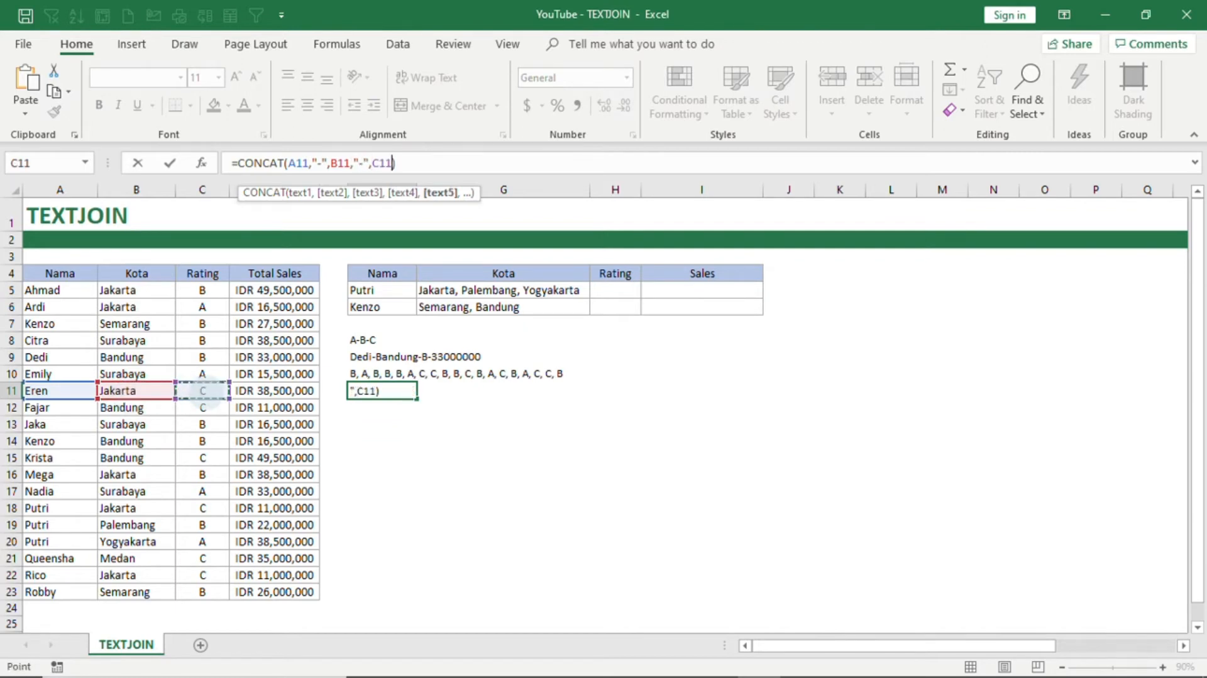
type(")")
key("Return")
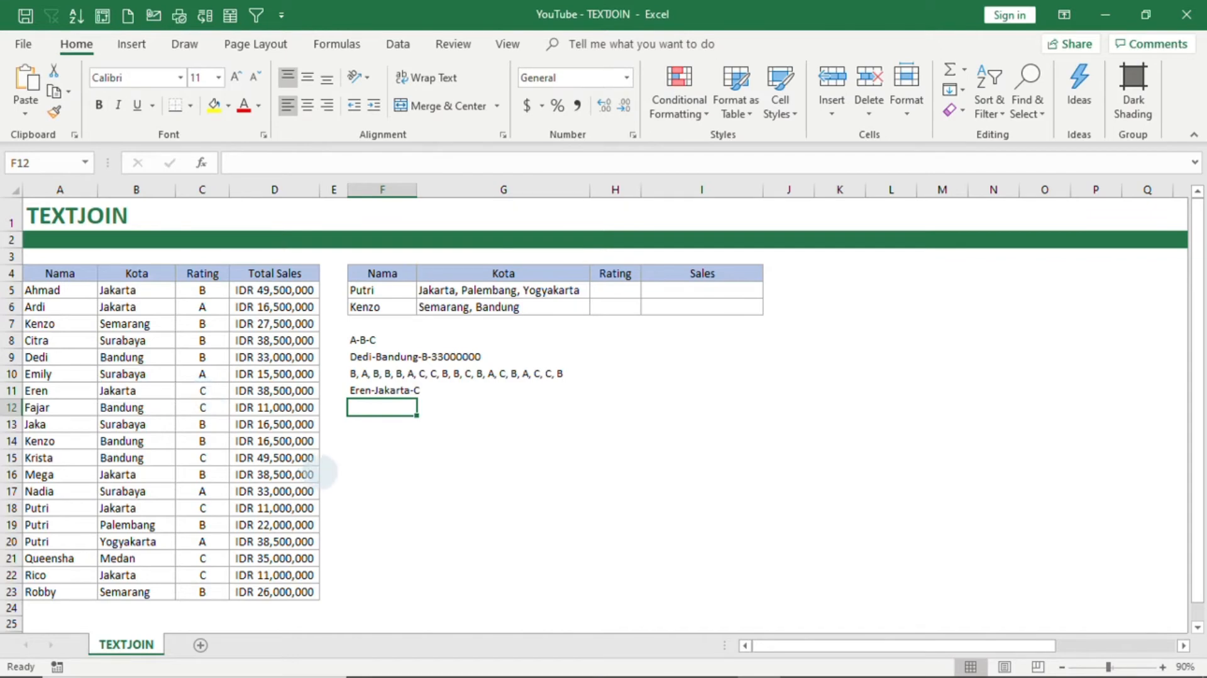
Step: Compare the TEXTJOIN formulas in F8 and F9 with the CONCAT formula in F11
left_click_drag(355, 340, 365, 397)
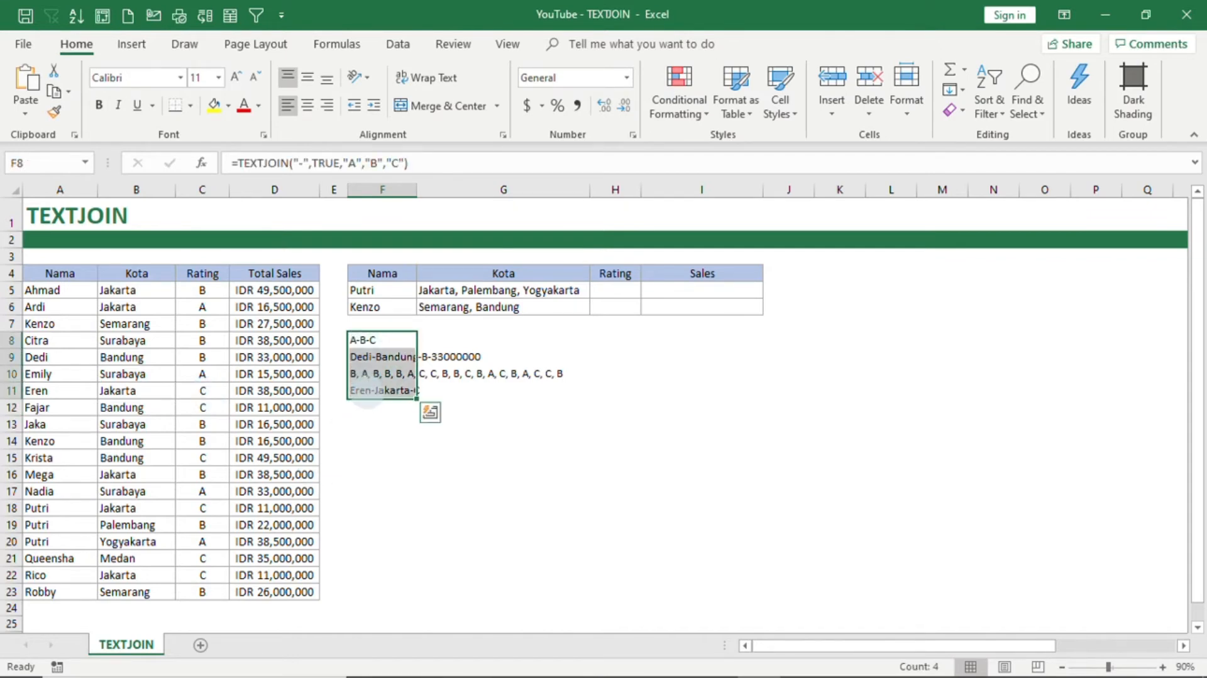
left_click(363, 340)
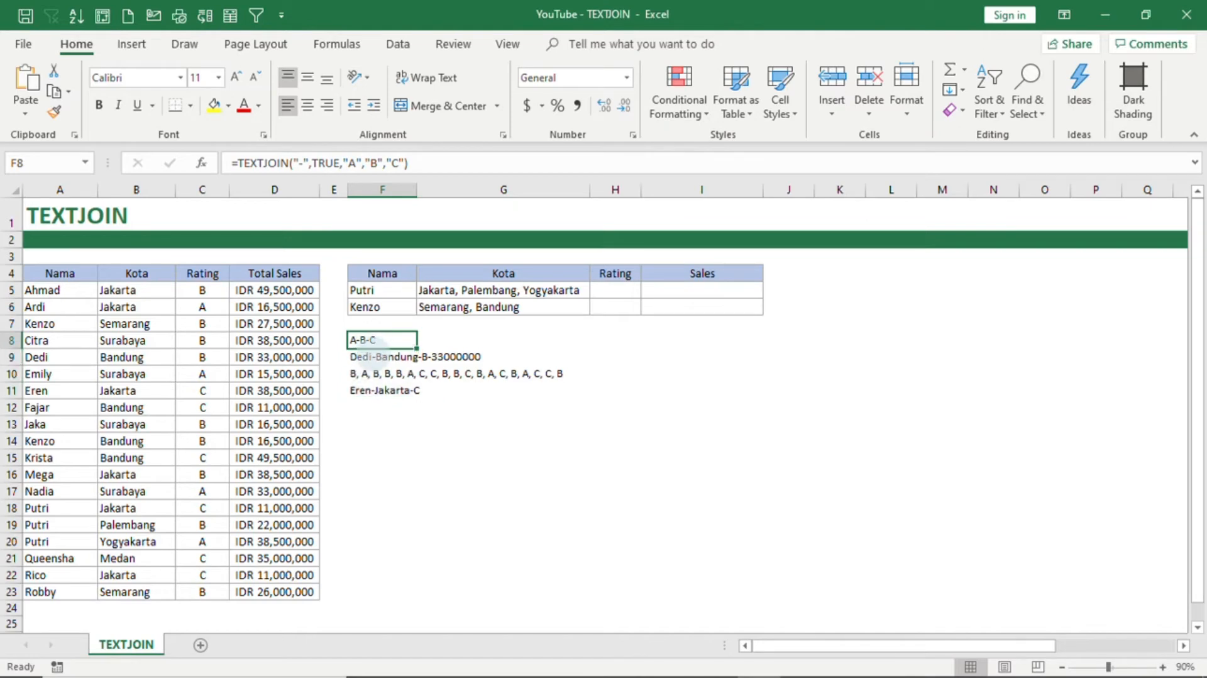
left_click(379, 357)
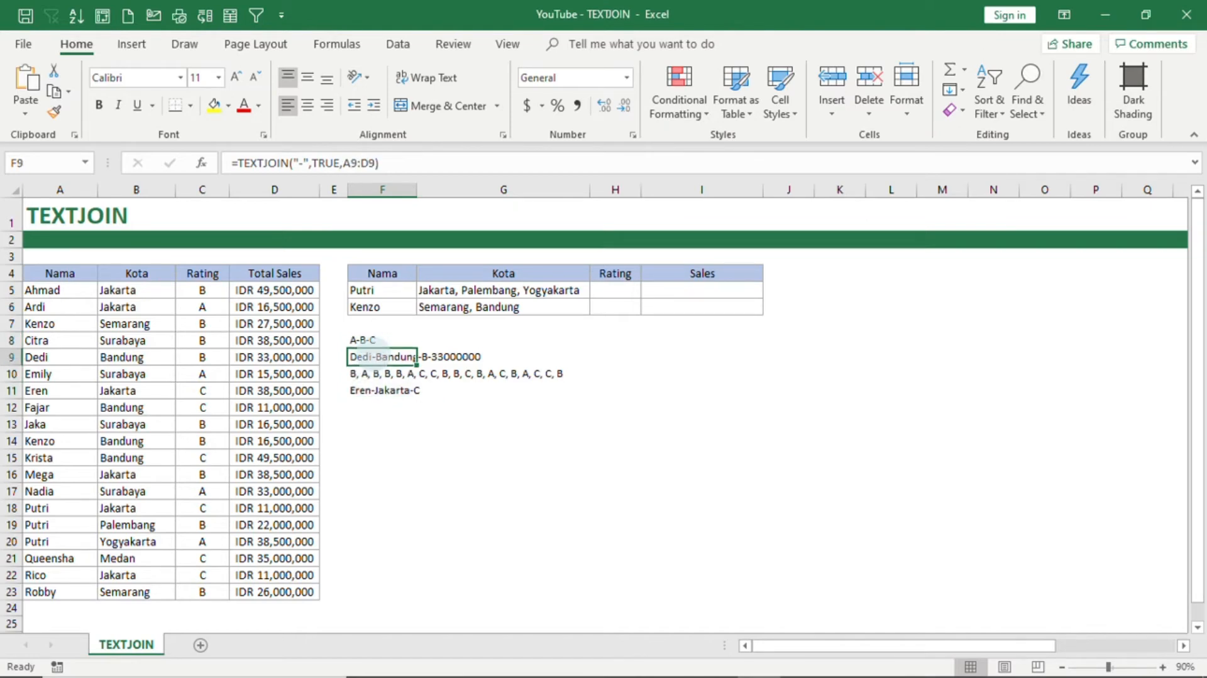
left_click(364, 339)
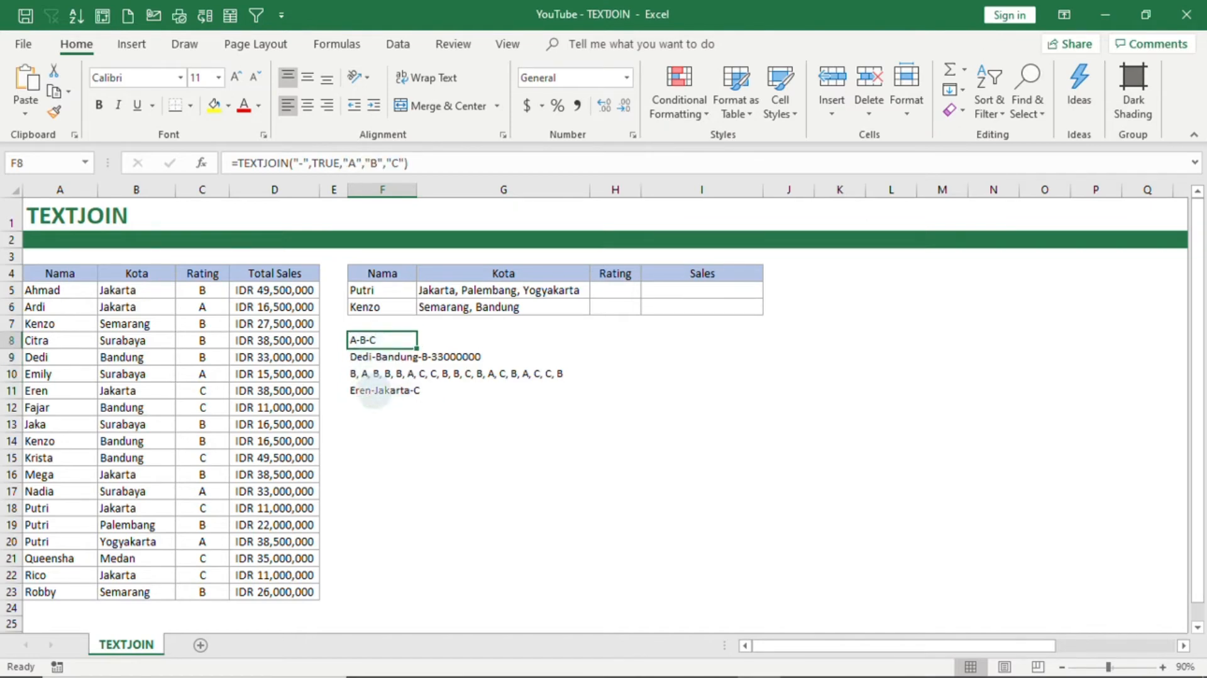
left_click(371, 390)
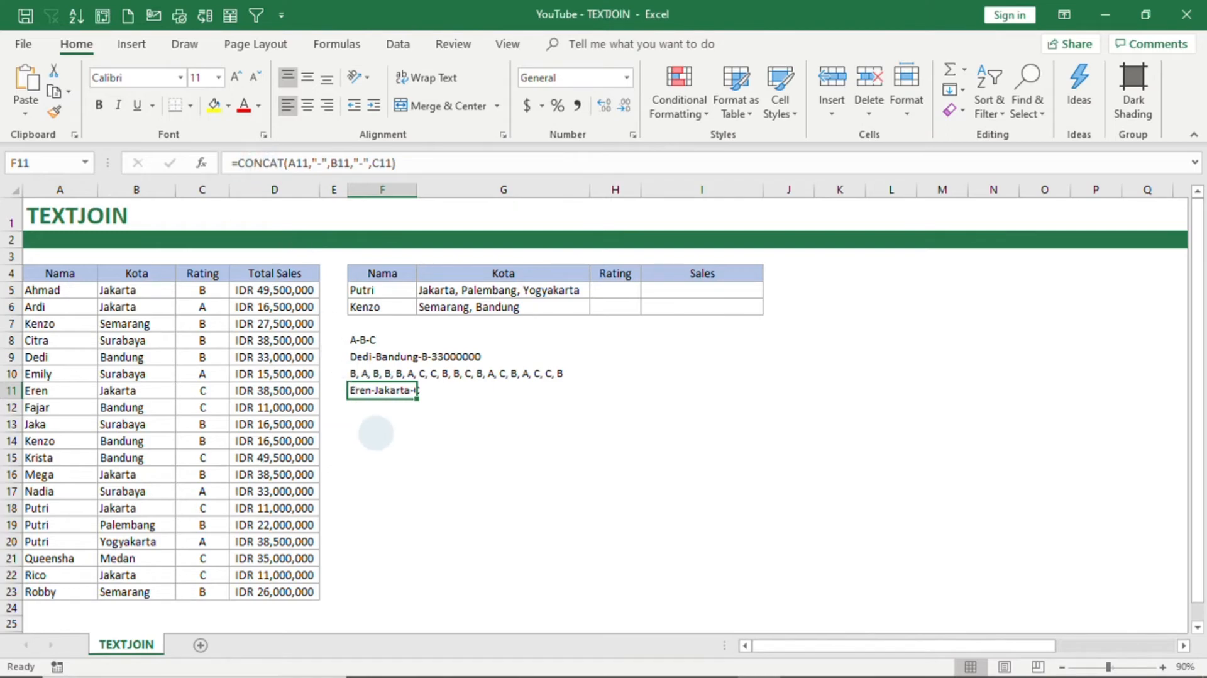
Step: Start an IF formula in F13 with the logical test F5=A18
left_click(391, 430)
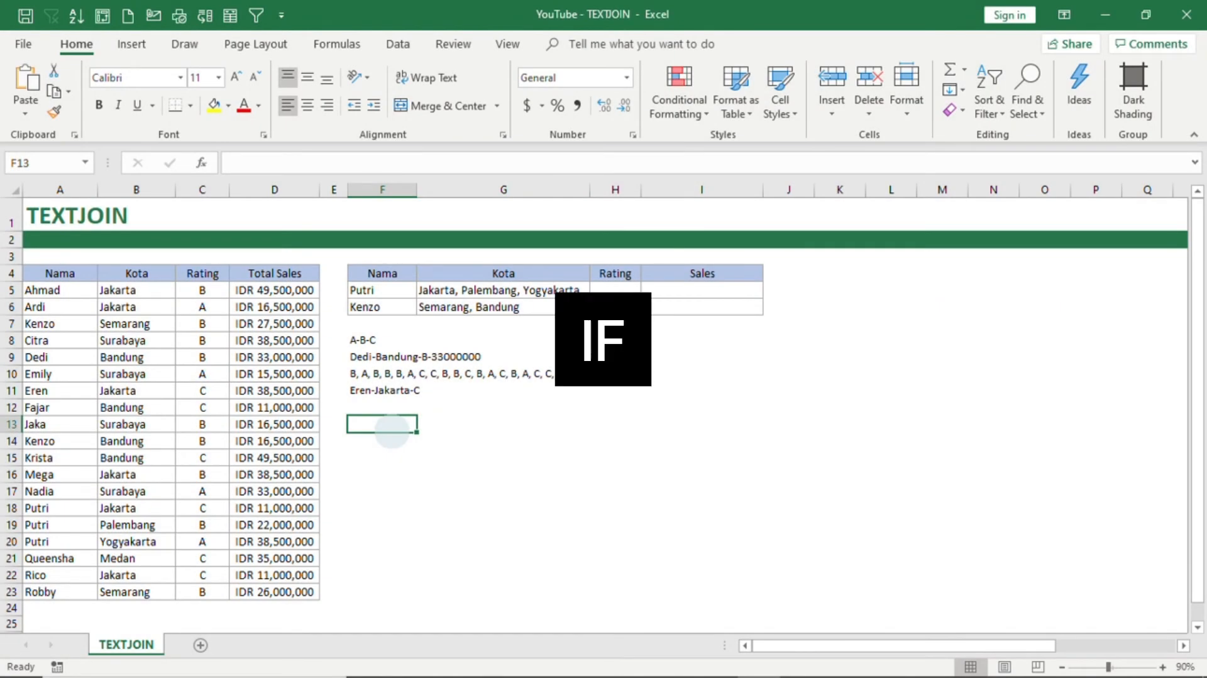
type("=")
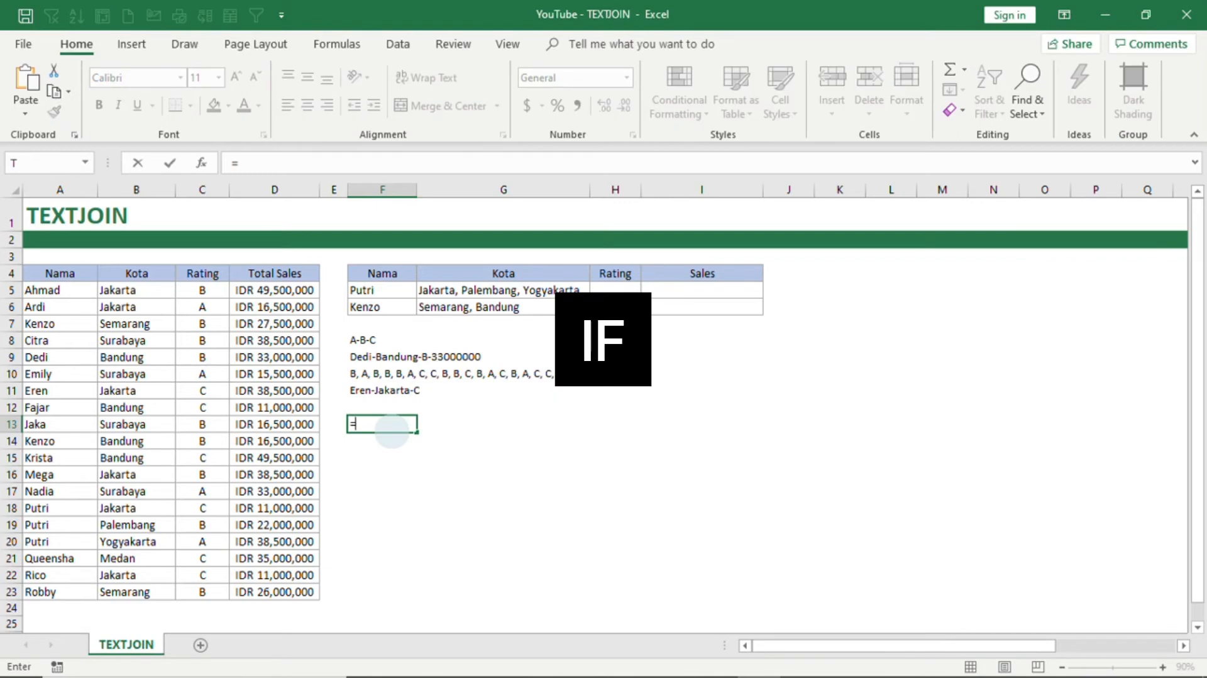
type("if")
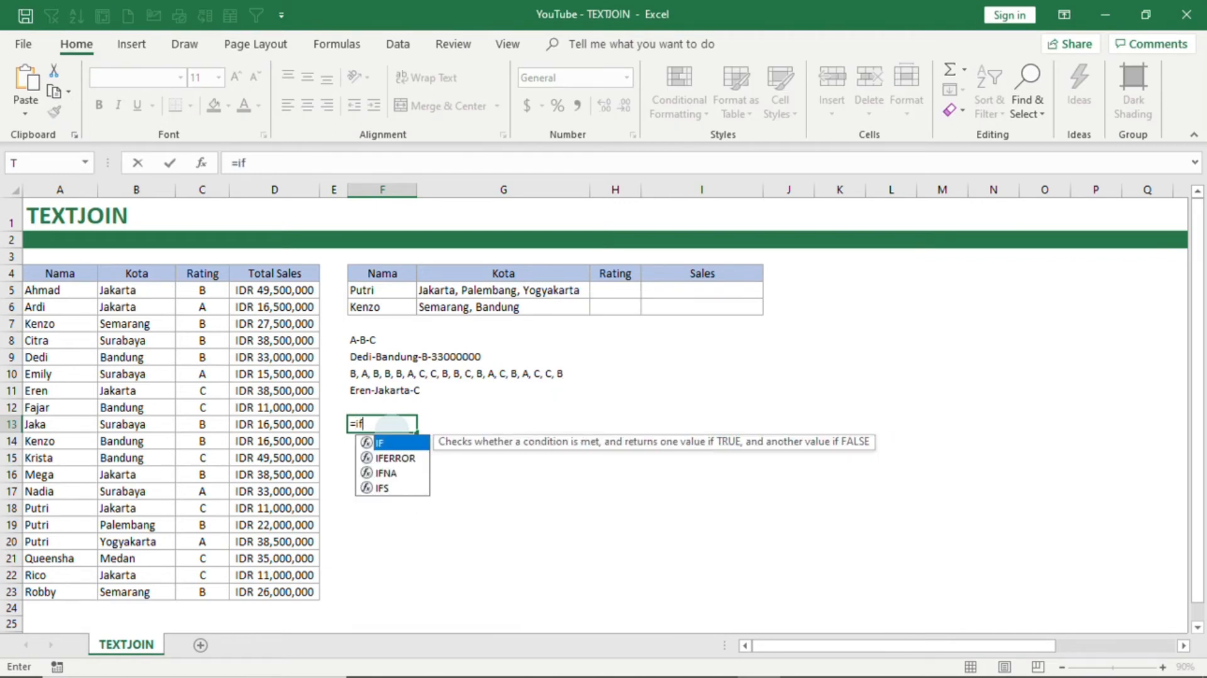
type("(")
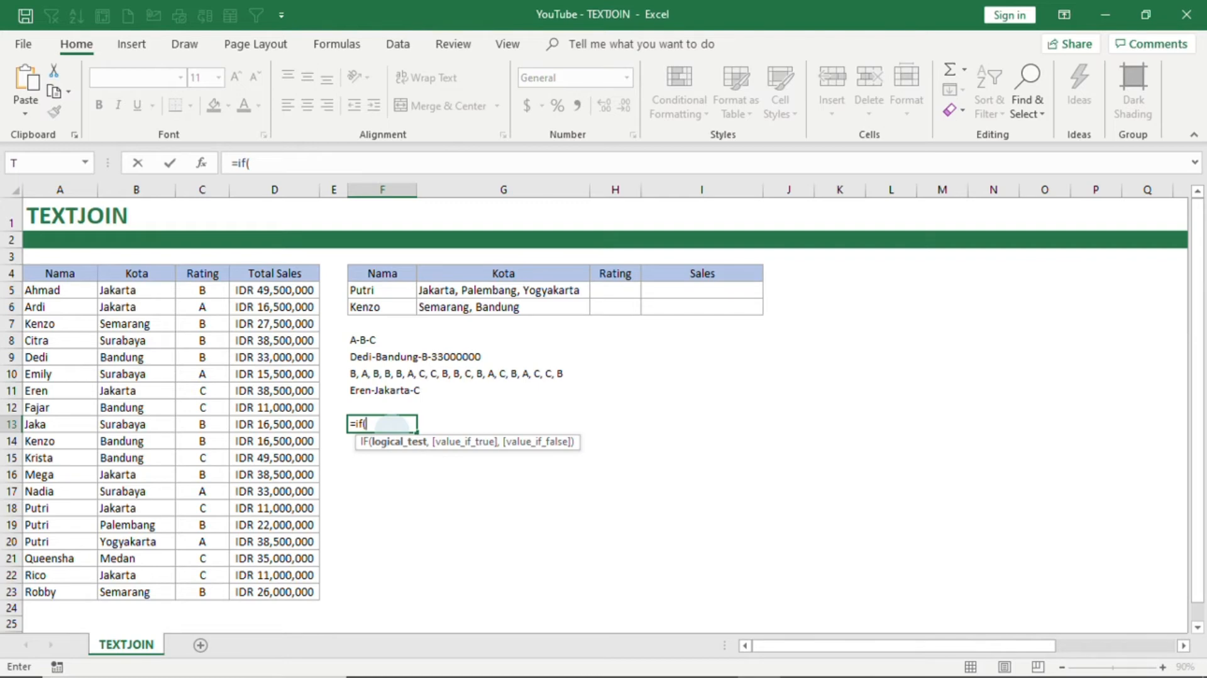
left_click(385, 291)
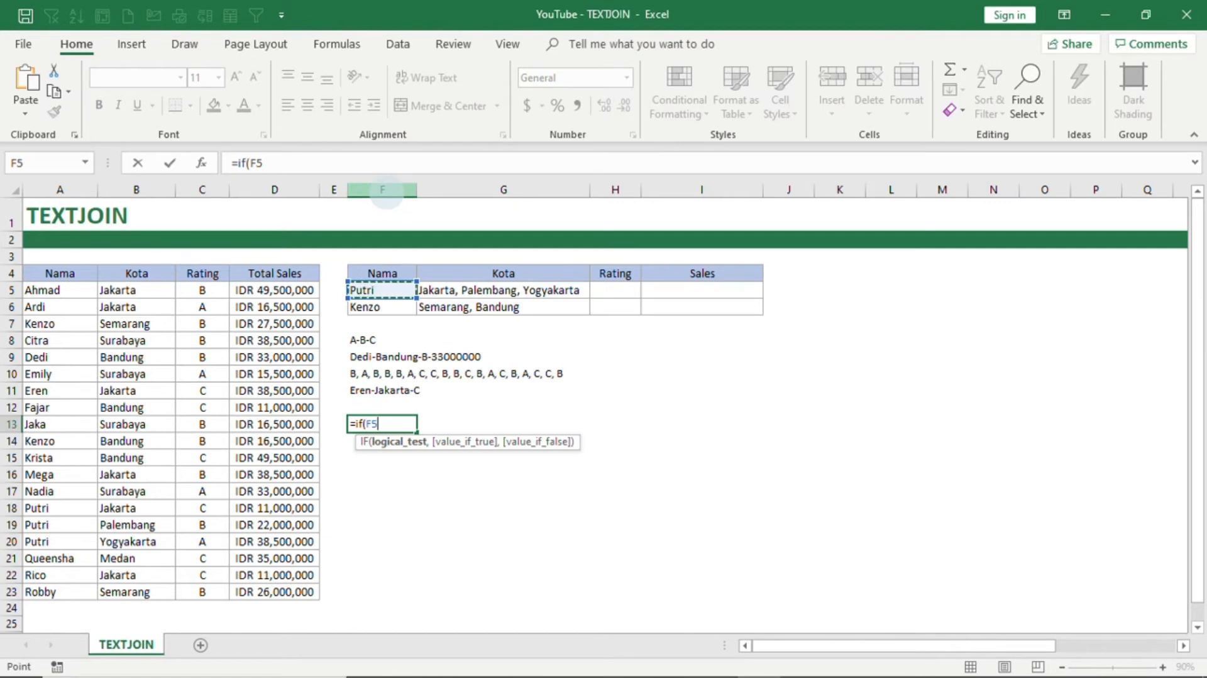
type("=")
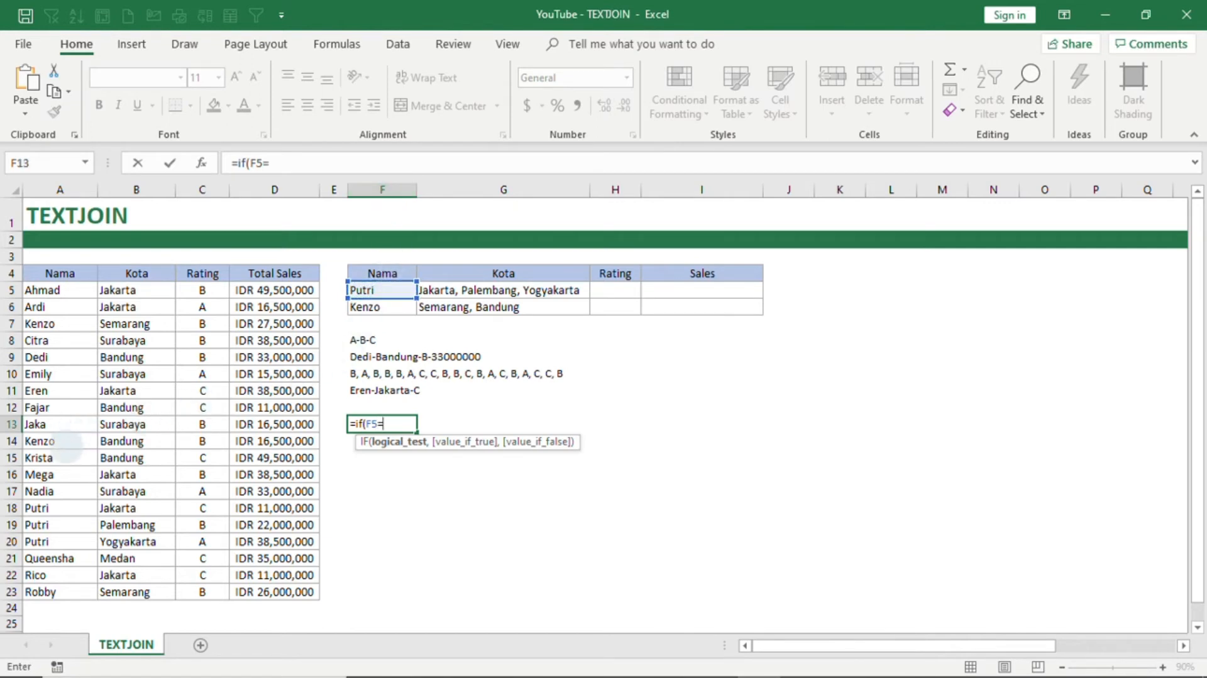
left_click(50, 508)
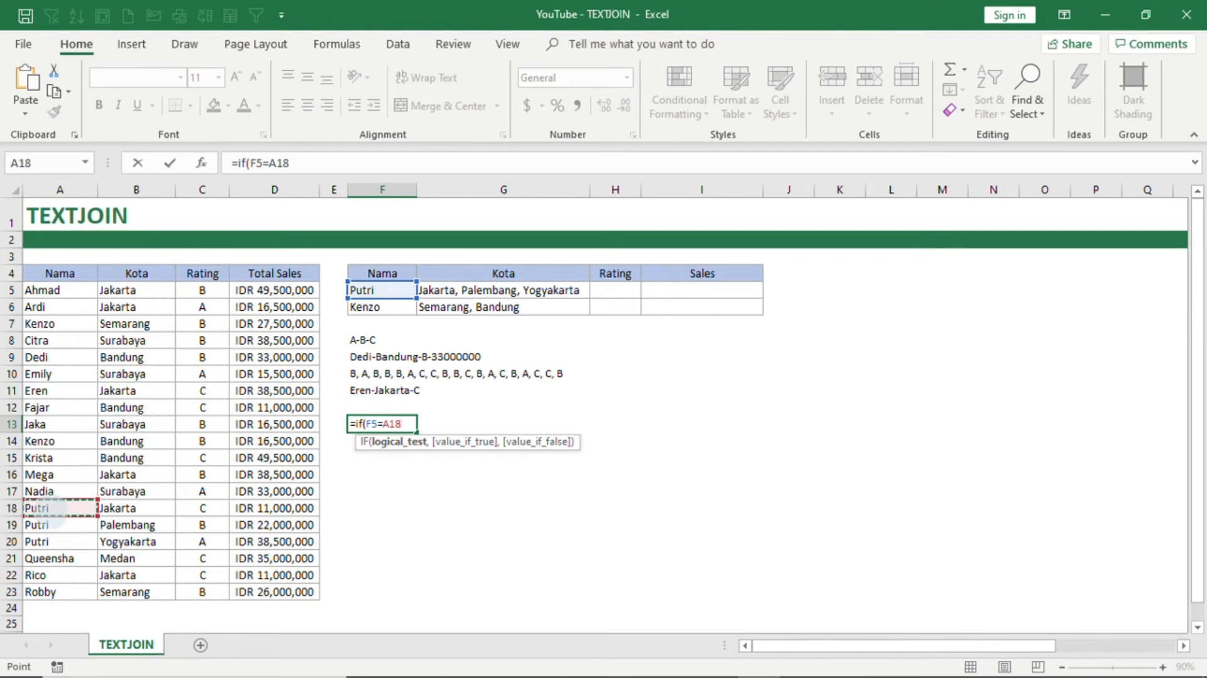
Step: Complete the F13 IF formula with B18 as the true value and "" as the false value, and enter it
type(",")
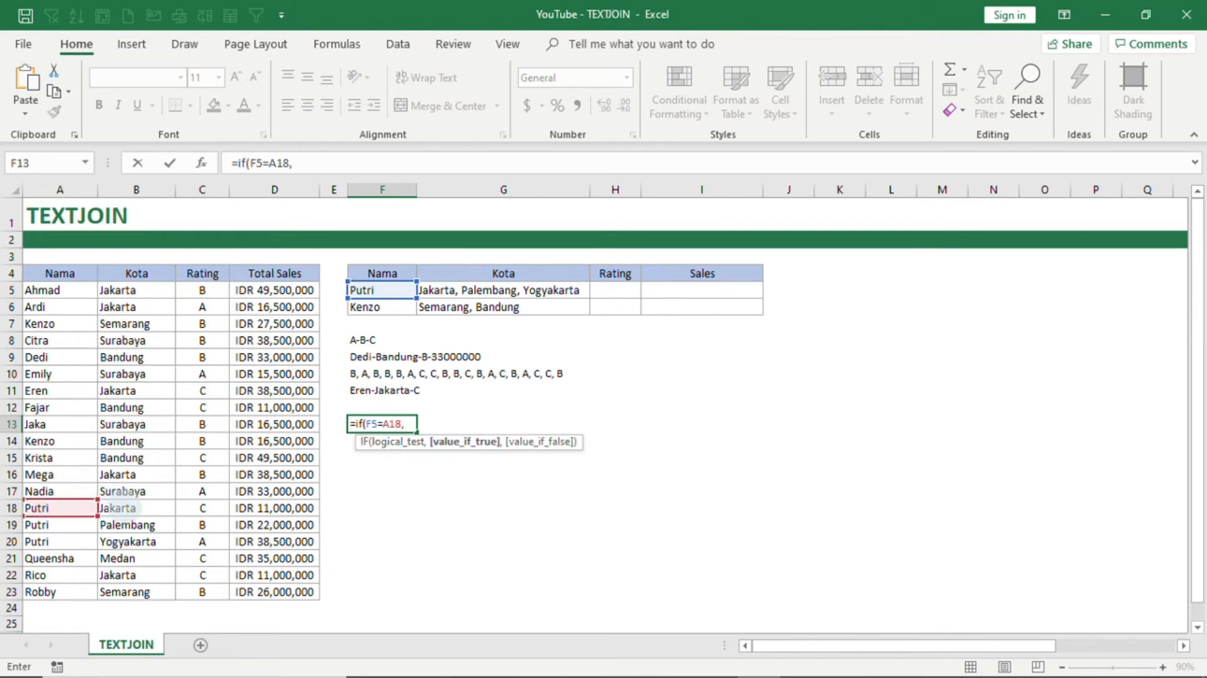
left_click(120, 508)
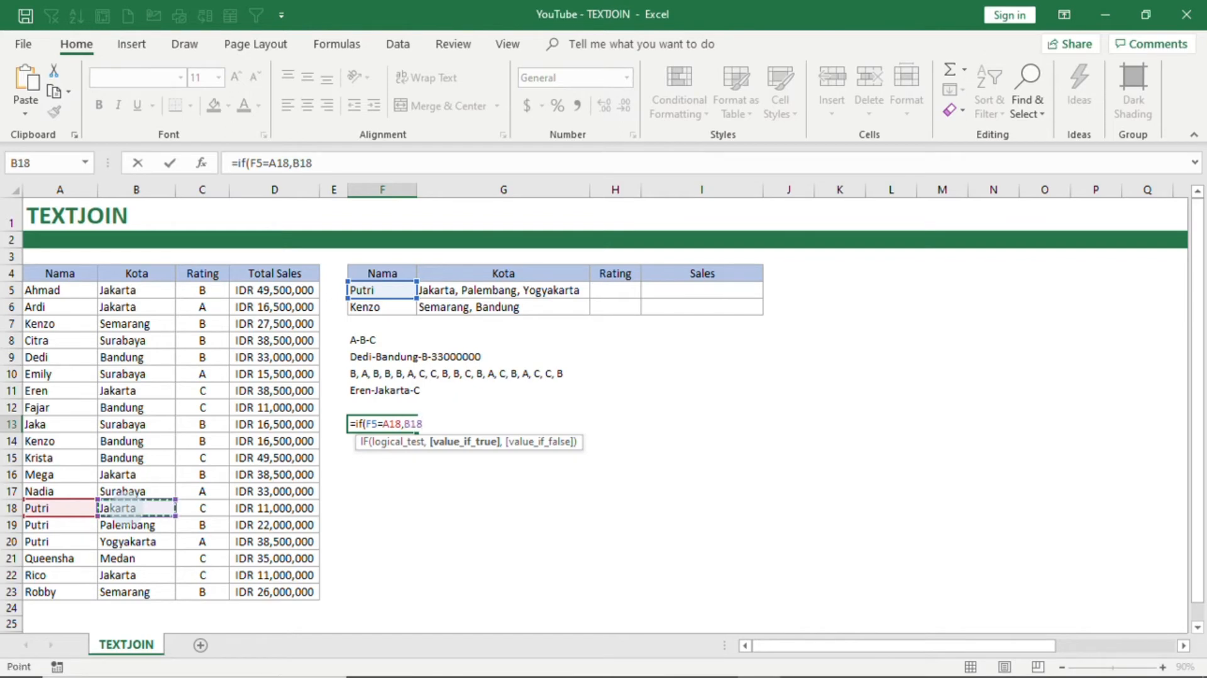
type(",")
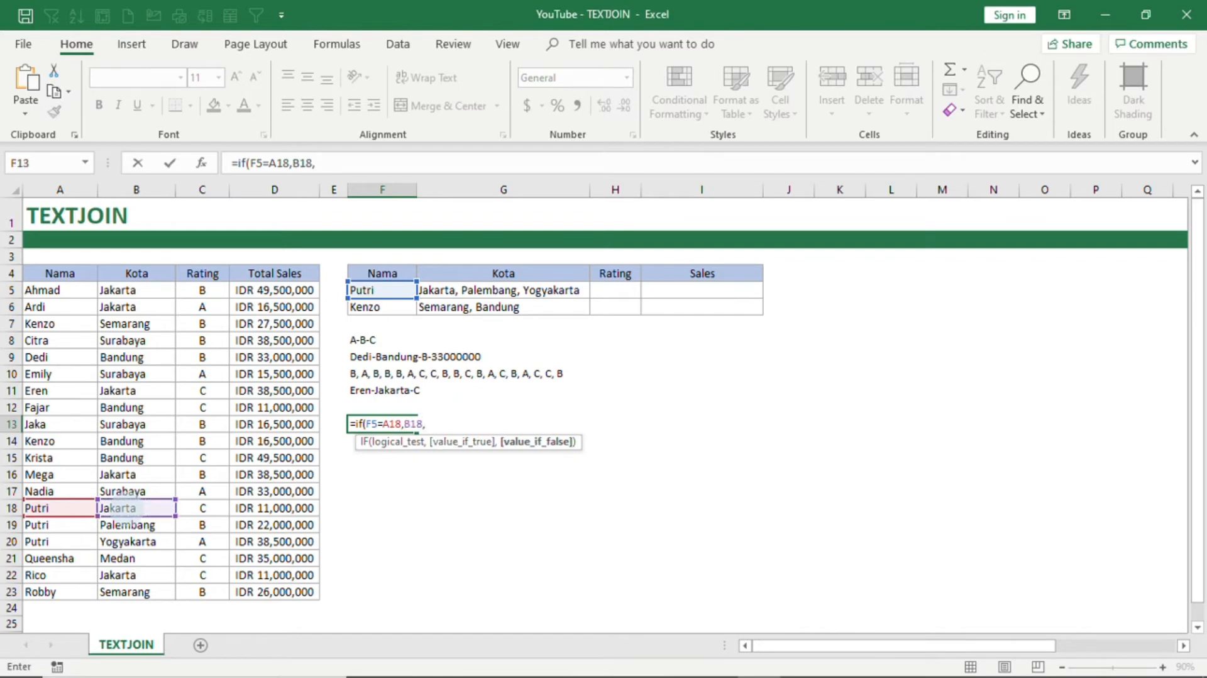
type("\"\")")
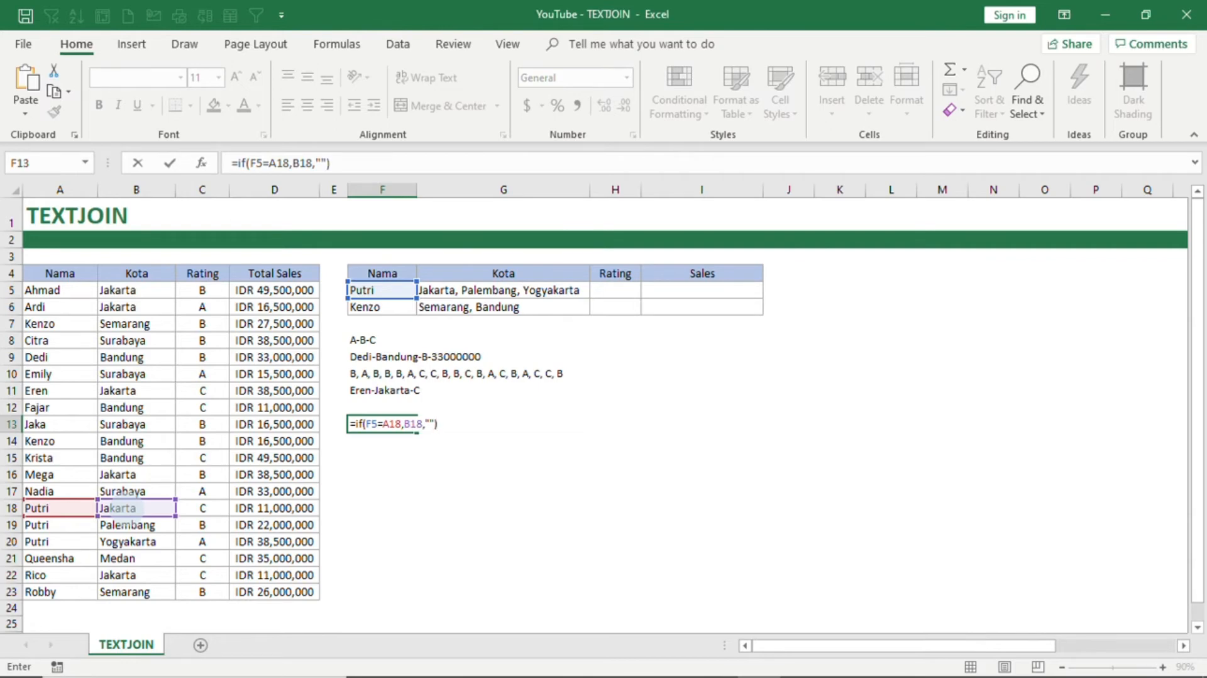
key("Return")
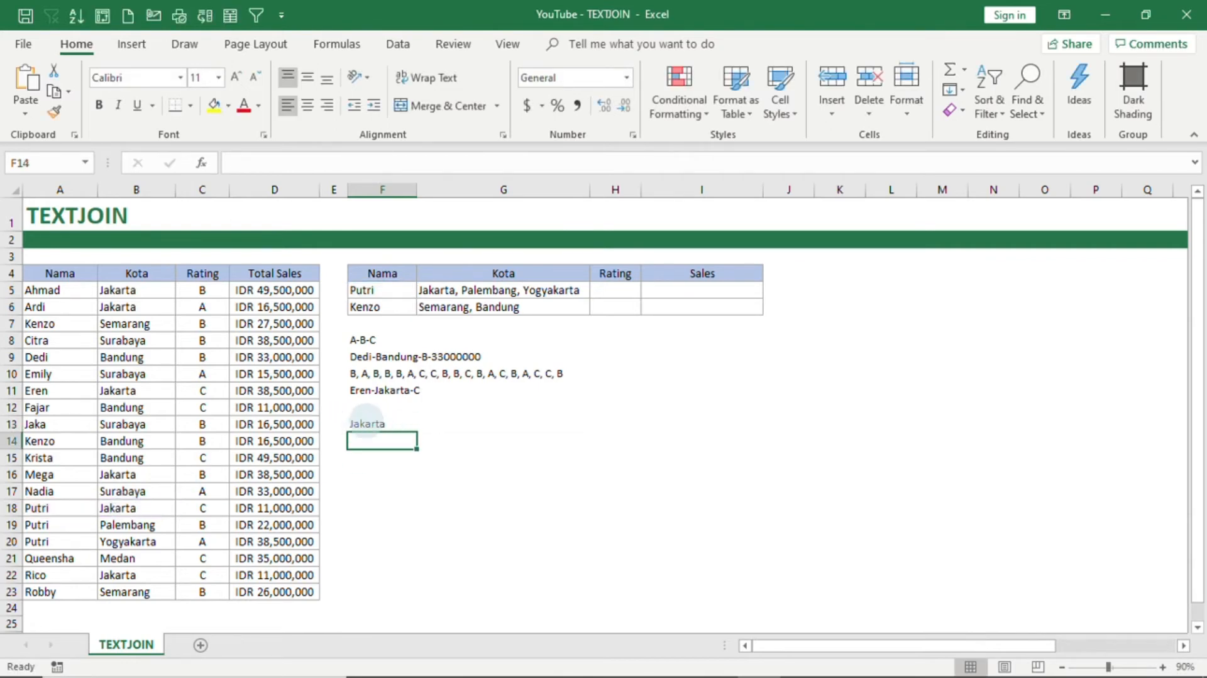
Step: Test the F13 and G5 formulas by replacing the name in F5 with one missing from the data table, and undo the change
left_click(369, 424)
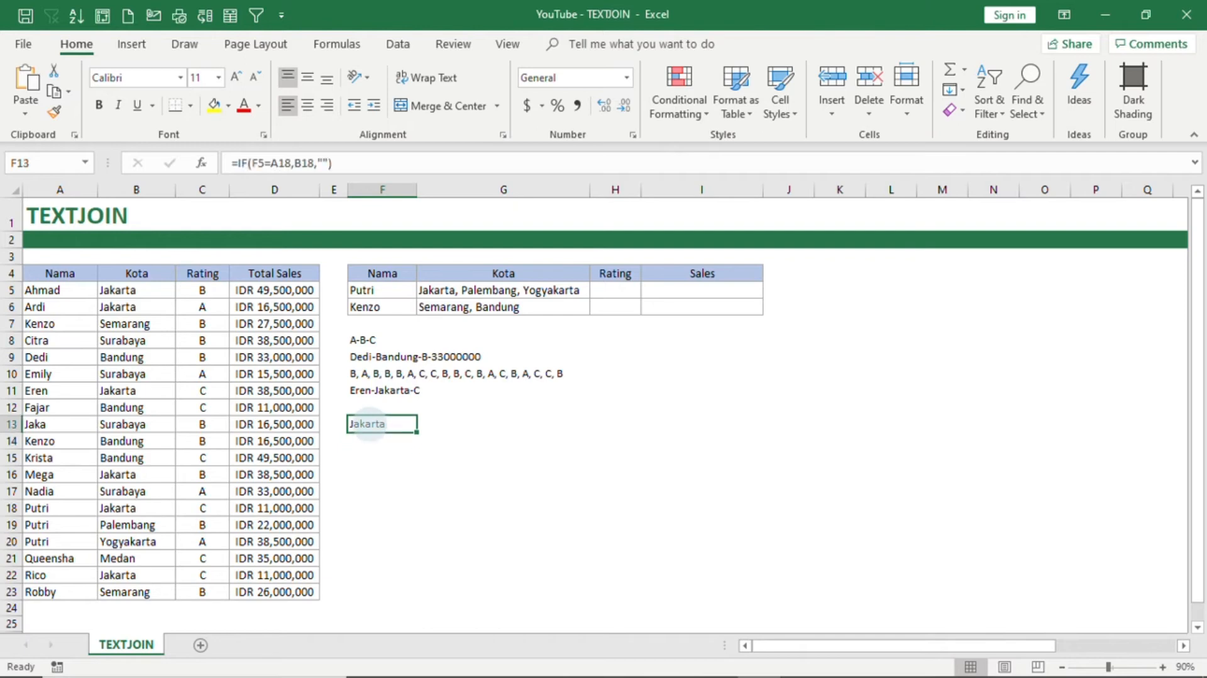
left_click(375, 291)
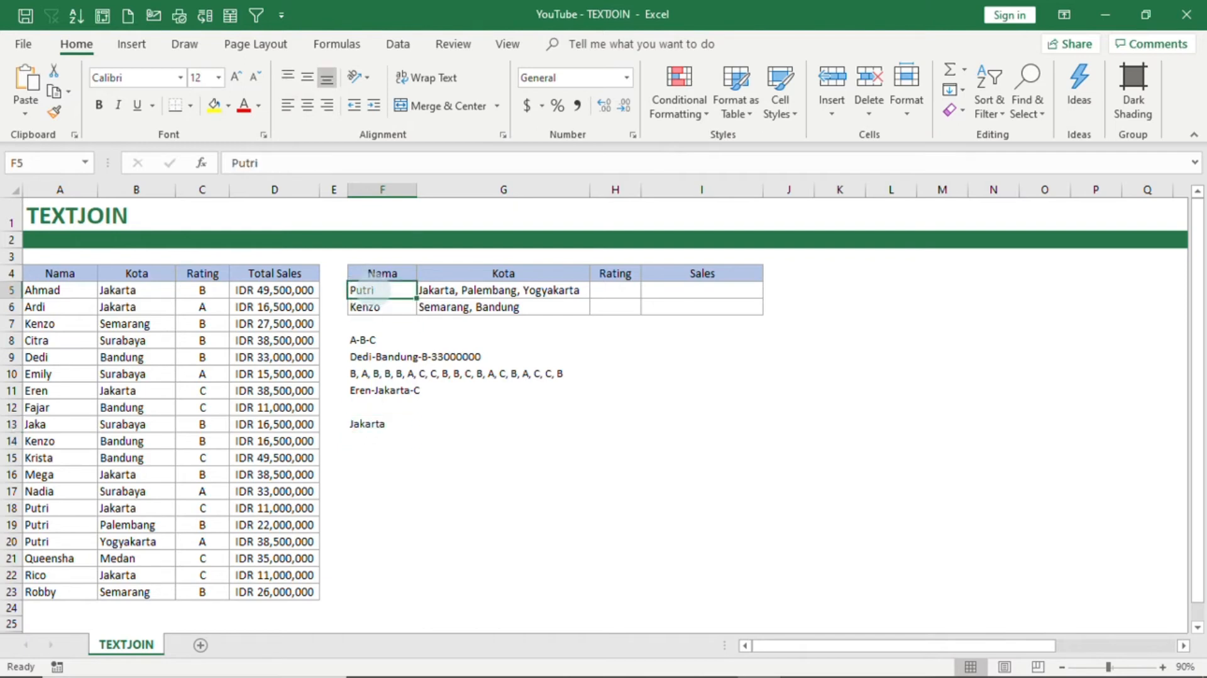
type("Putra")
key("Return")
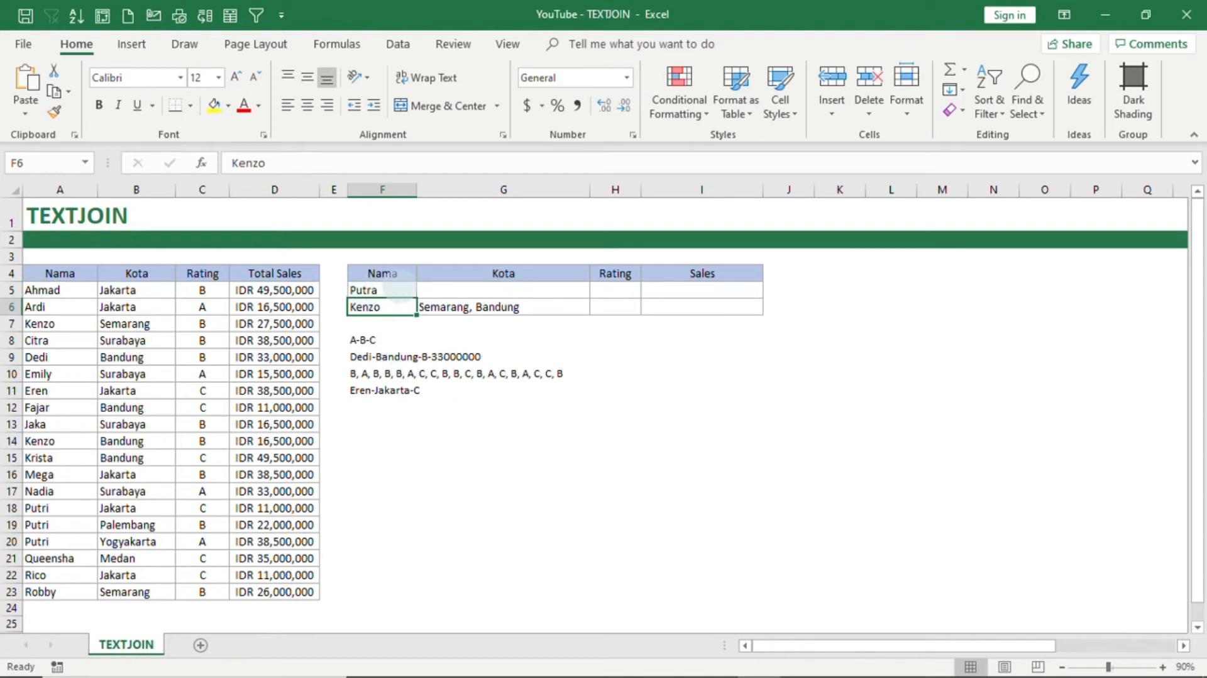
left_click(458, 288)
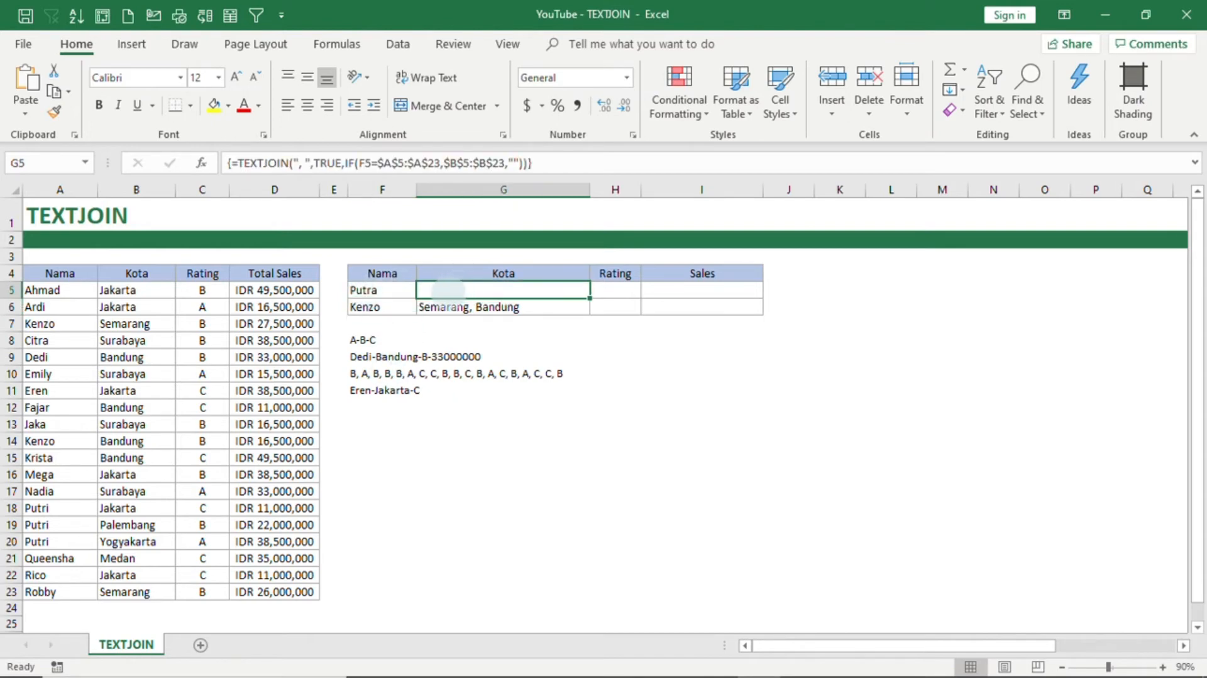
key("ctrl+z")
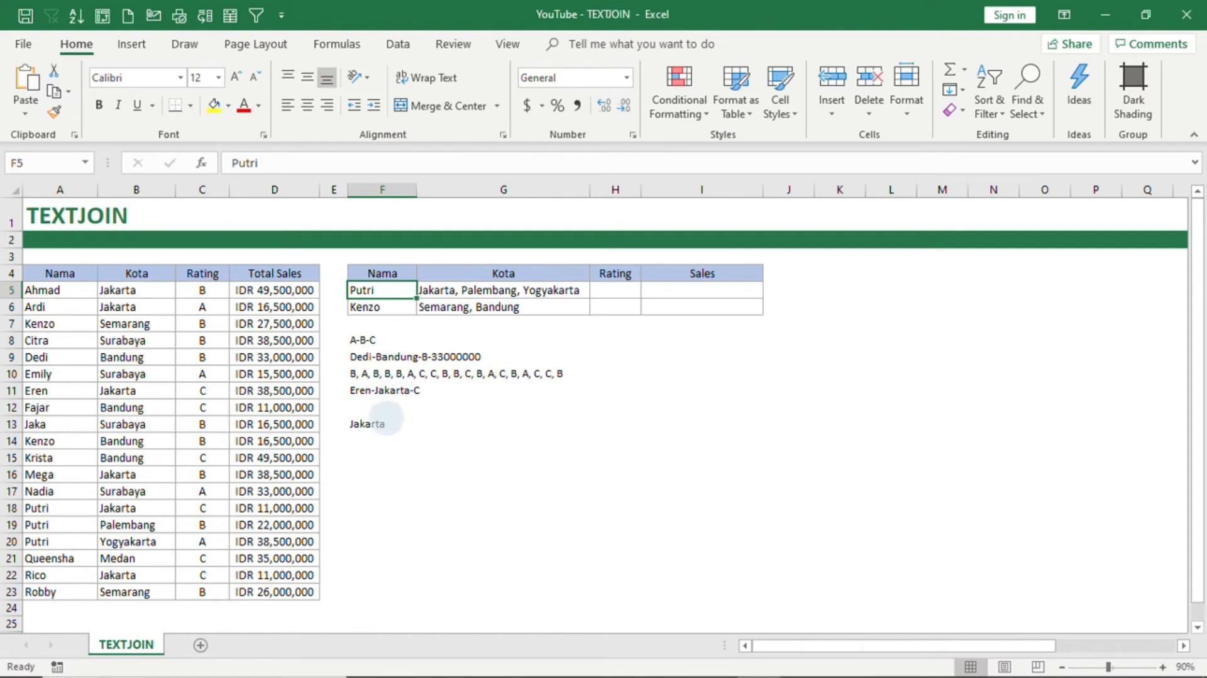
Step: Start an IF formula in F14 that tests F5 against the whole name range A5:A23
left_click(381, 423)
left_click(384, 441)
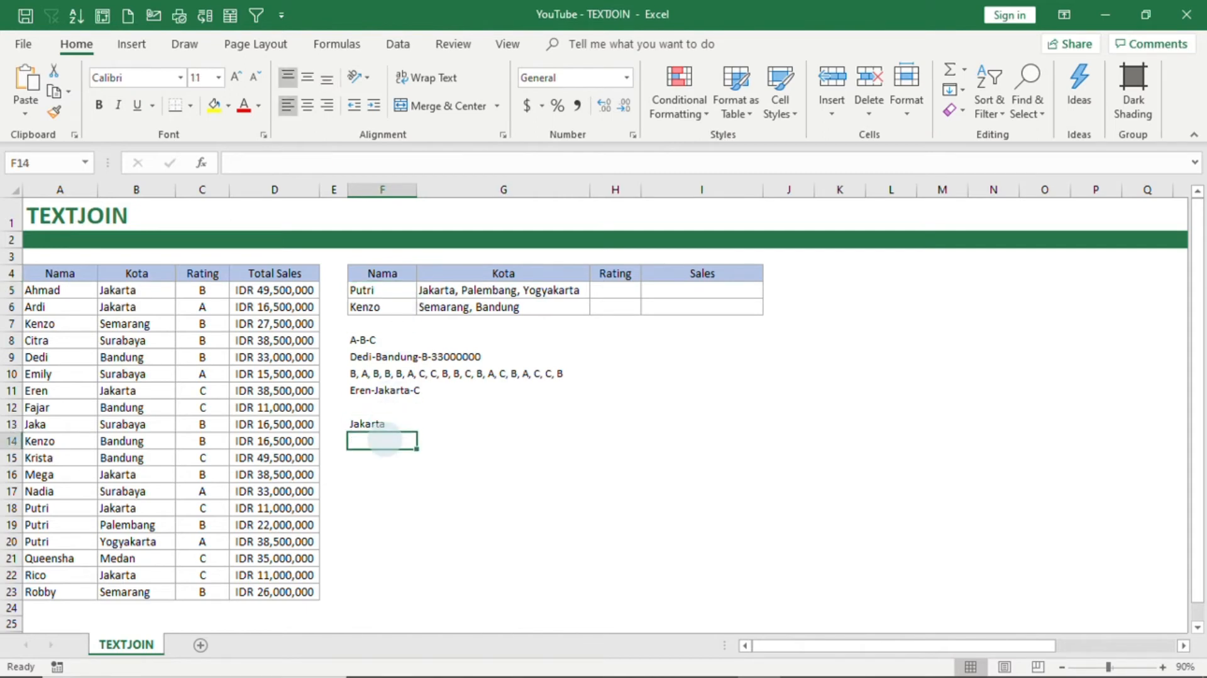
type("=if")
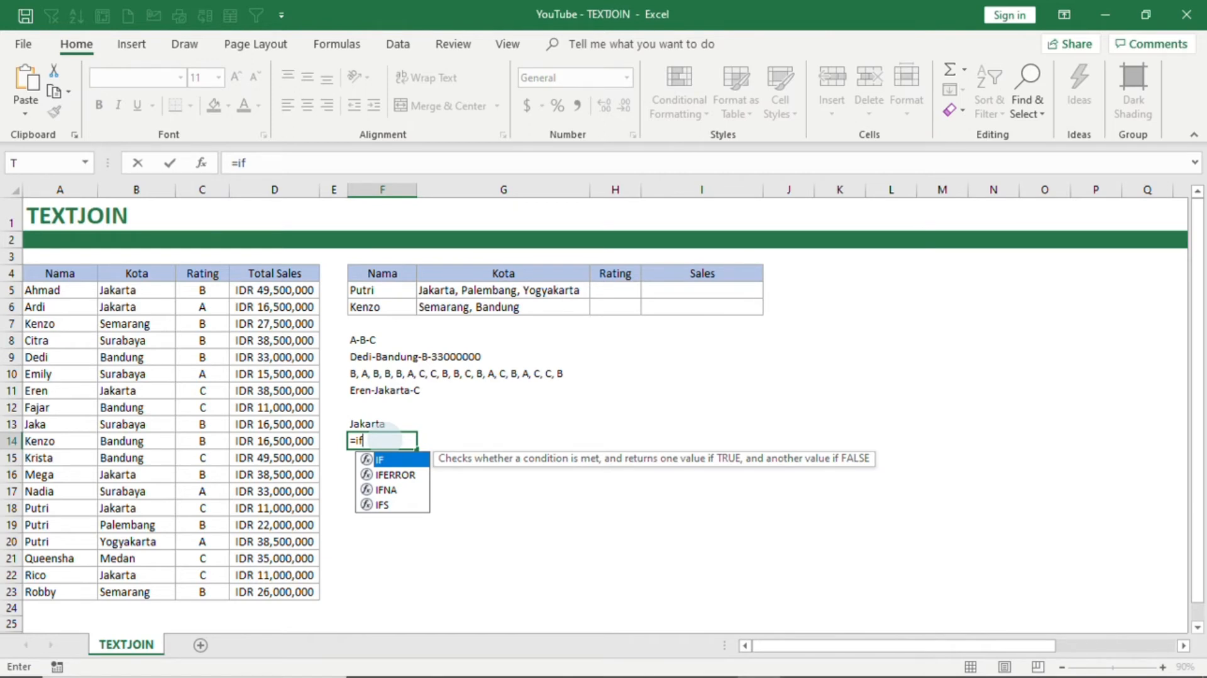
type("(")
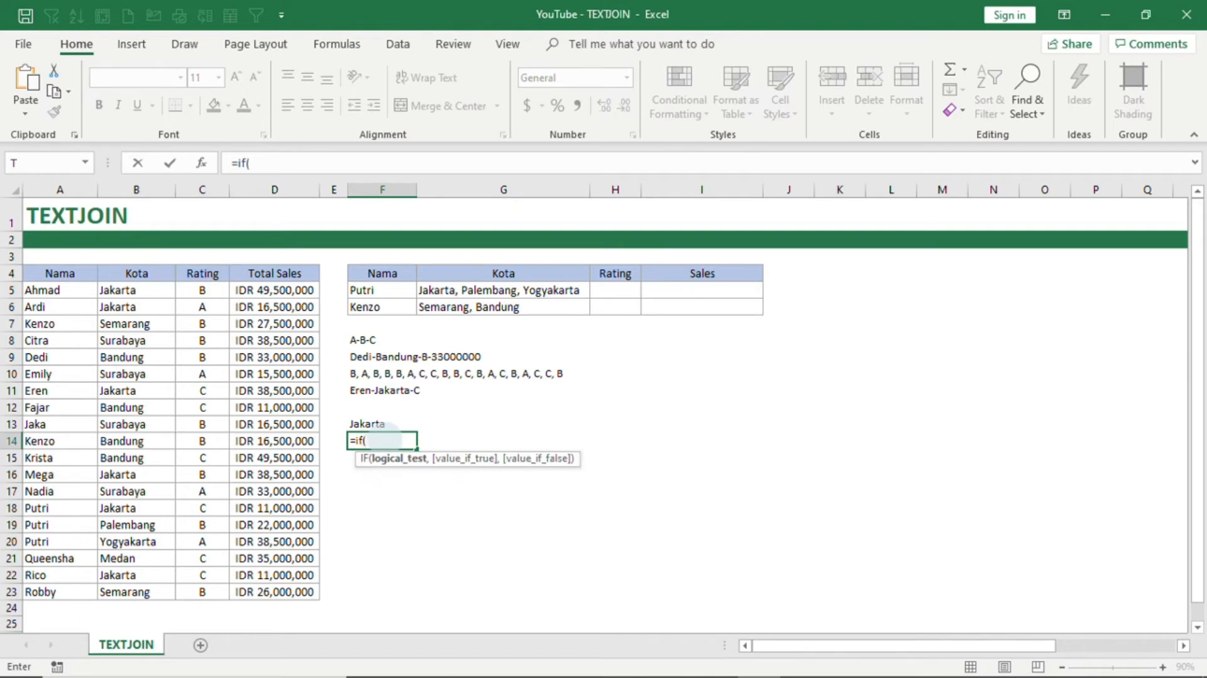
left_click(381, 290)
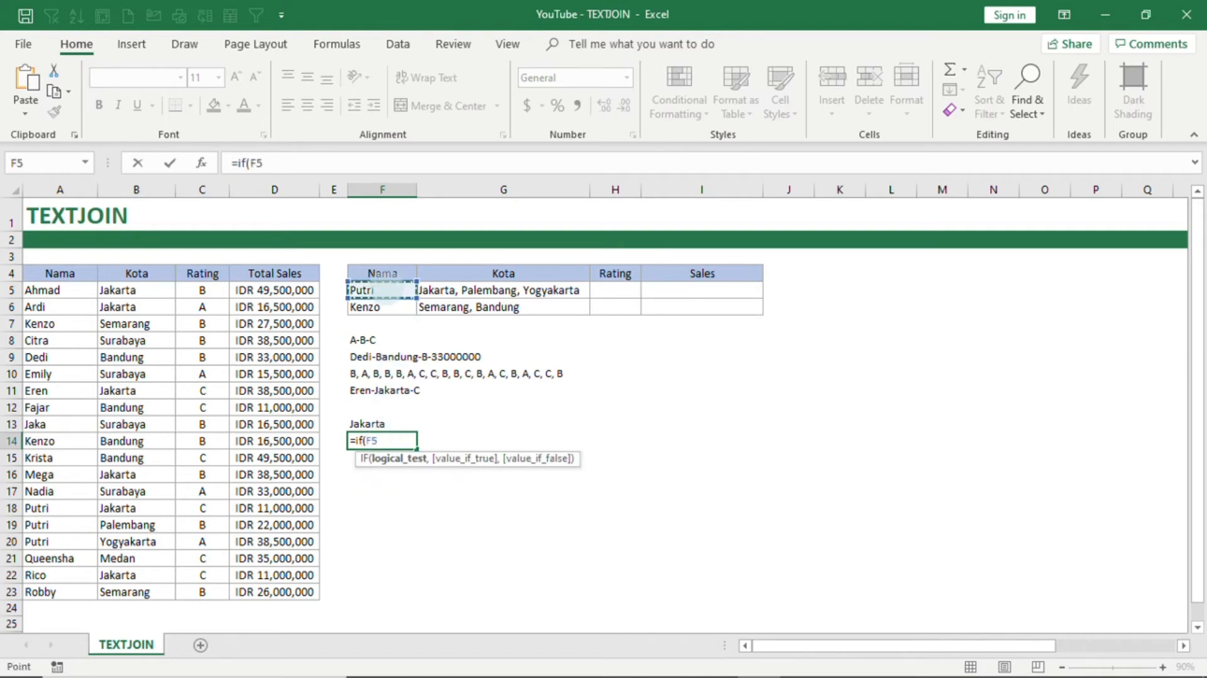
type("=")
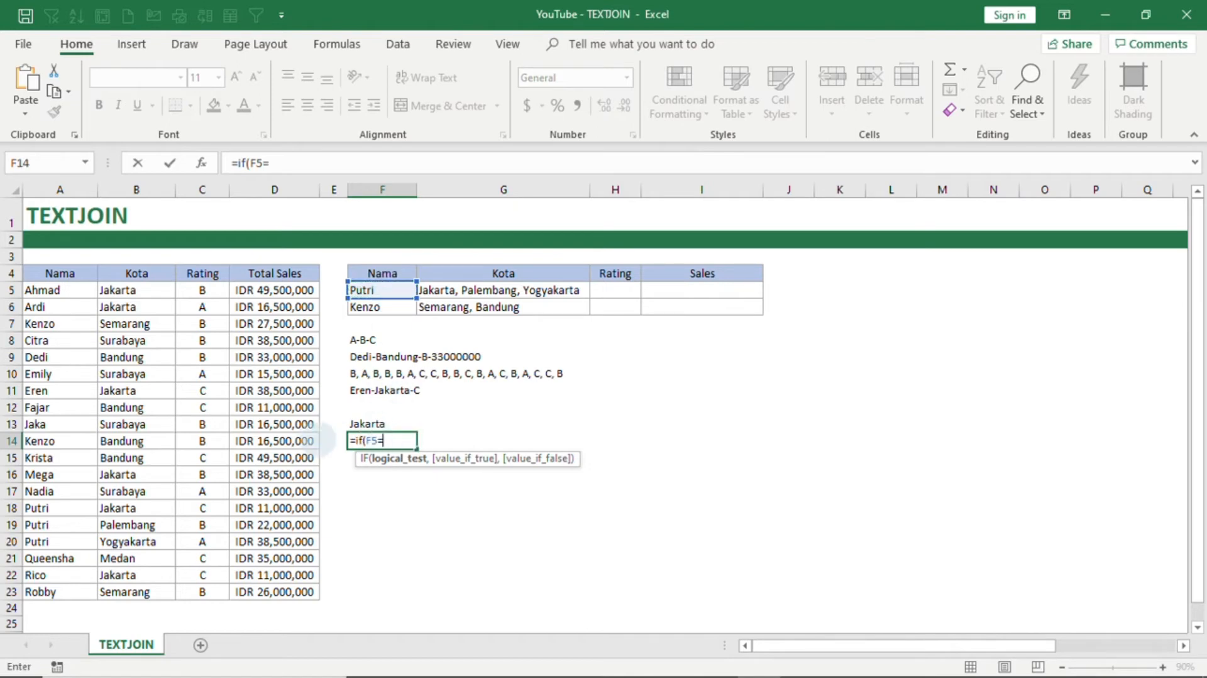
left_click_drag(60, 289, 62, 594)
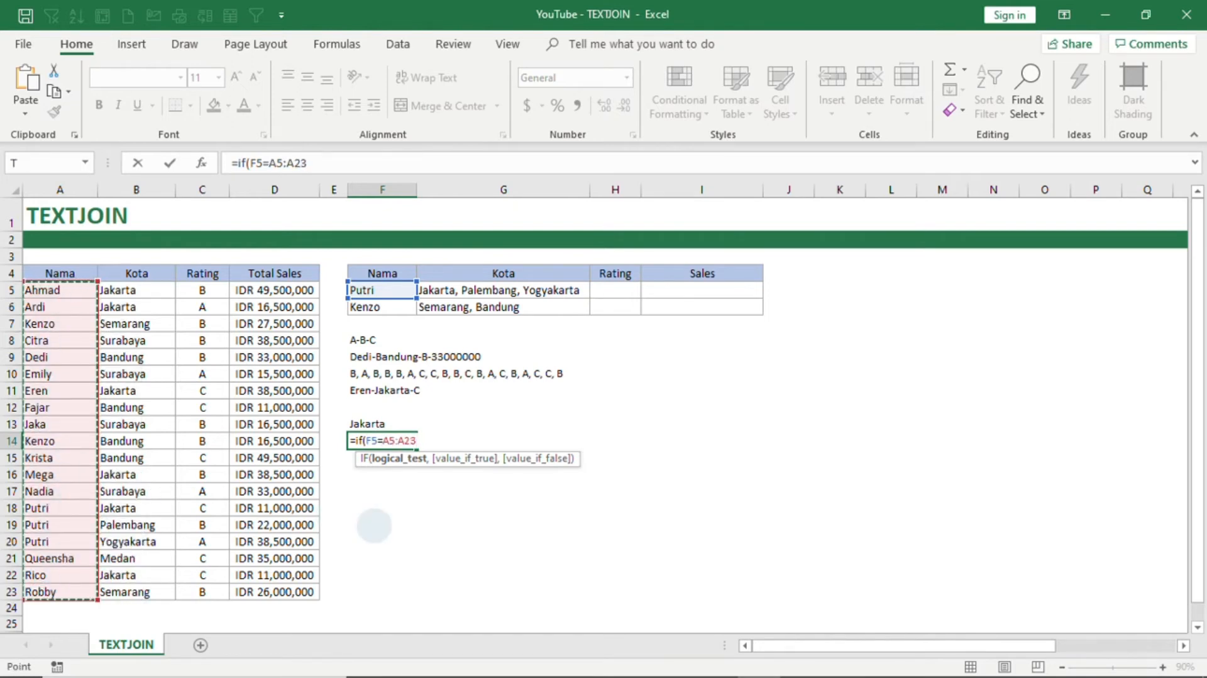
Step: Complete the F14 IF formula with B5:B23 as the true value and "" as the false value, and enter it
type(",")
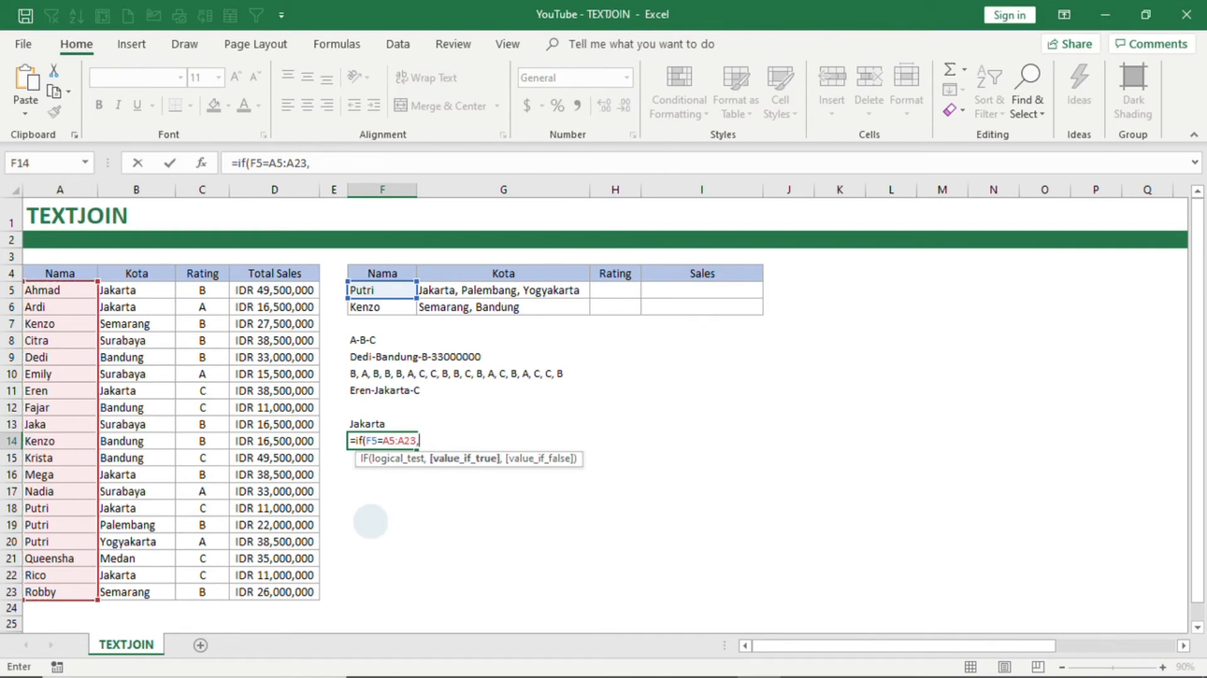
left_click_drag(138, 289, 138, 594)
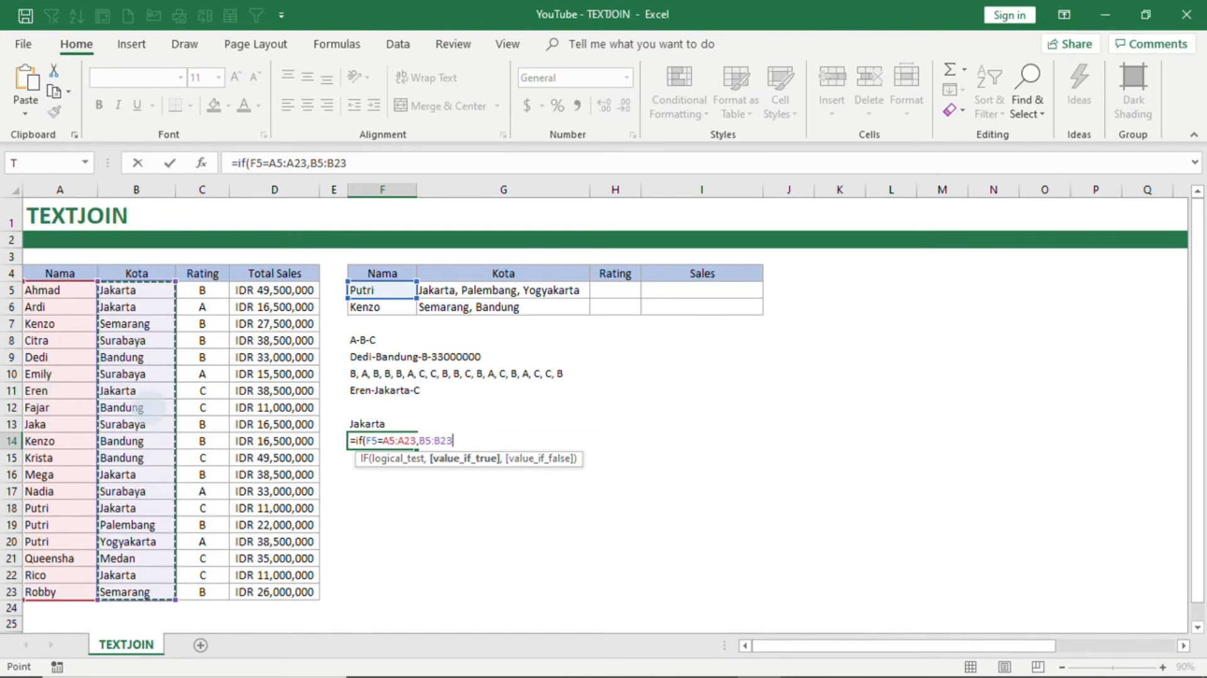
type(",\"")
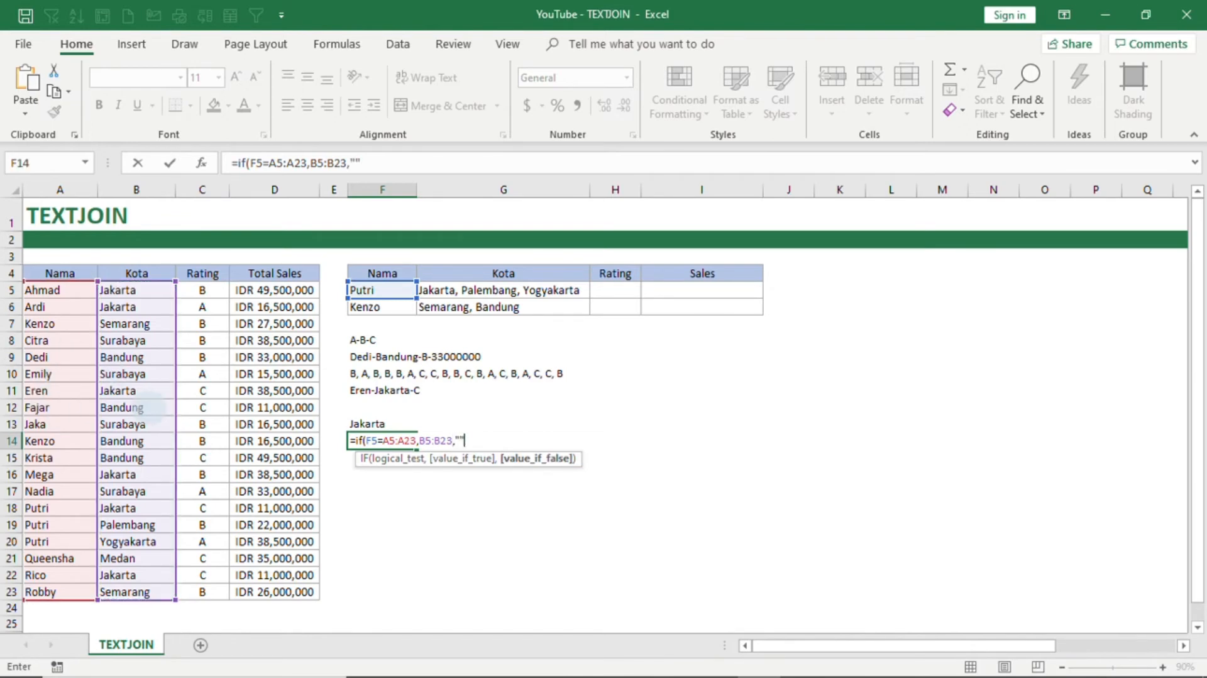
type("\")")
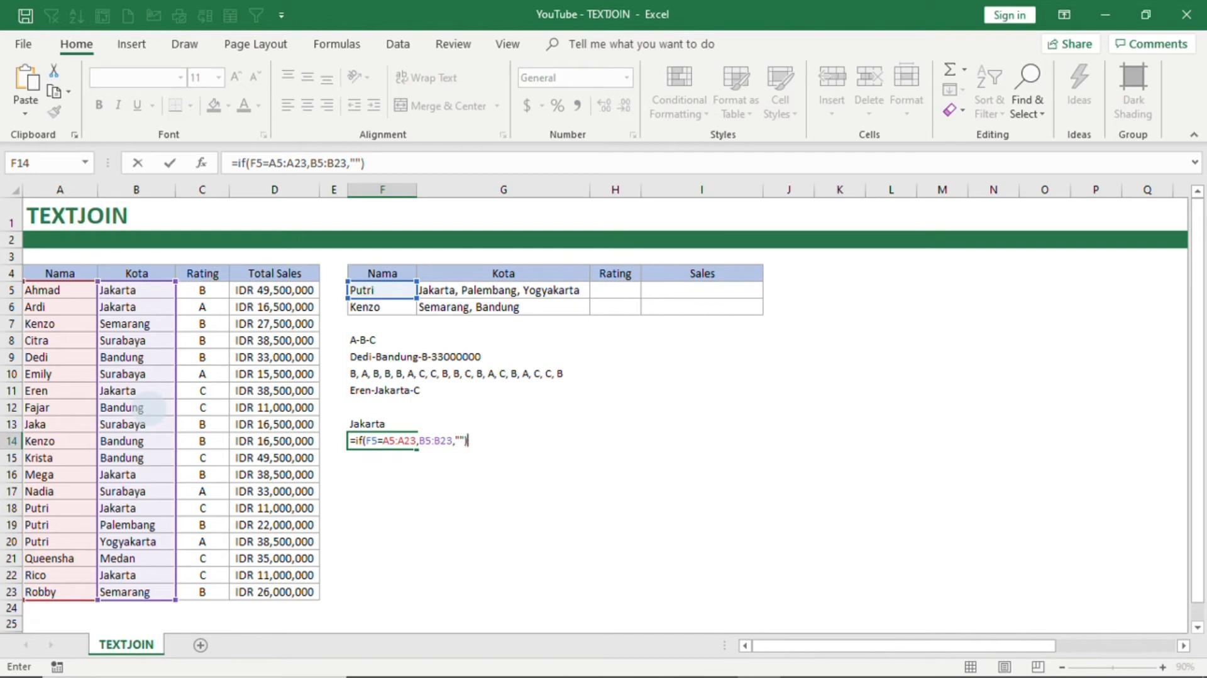
key("Return")
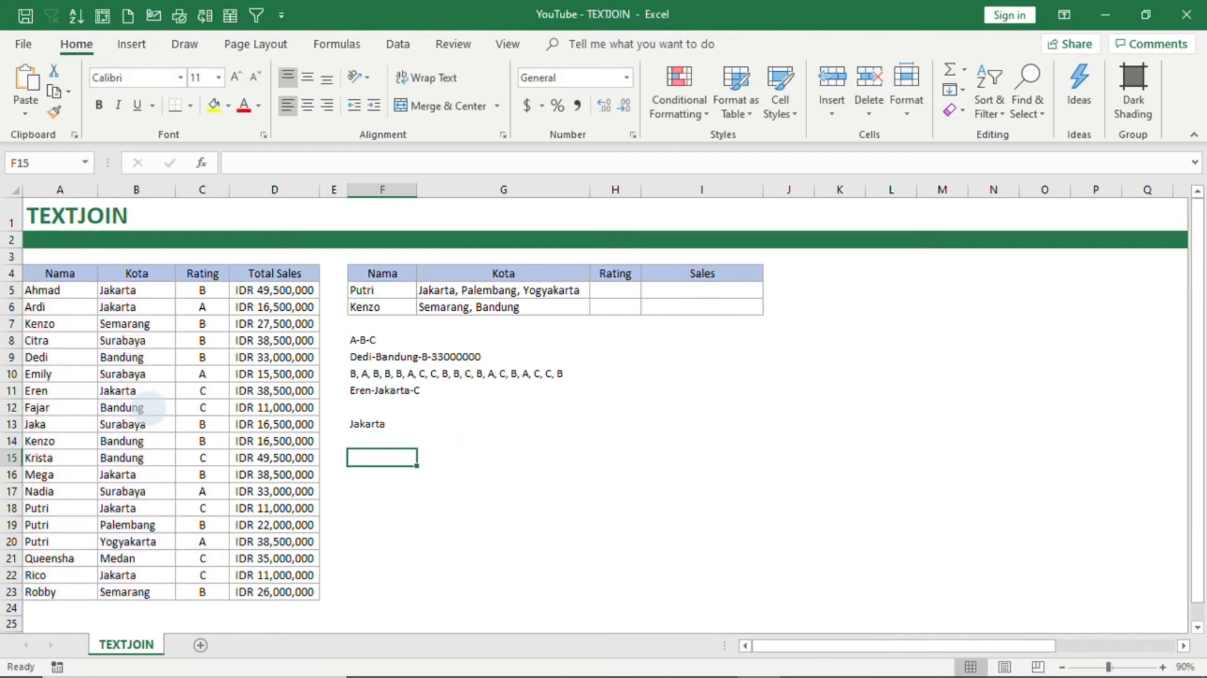
Step: Re-enter the IF formula in F14 as an array formula
left_click(376, 442)
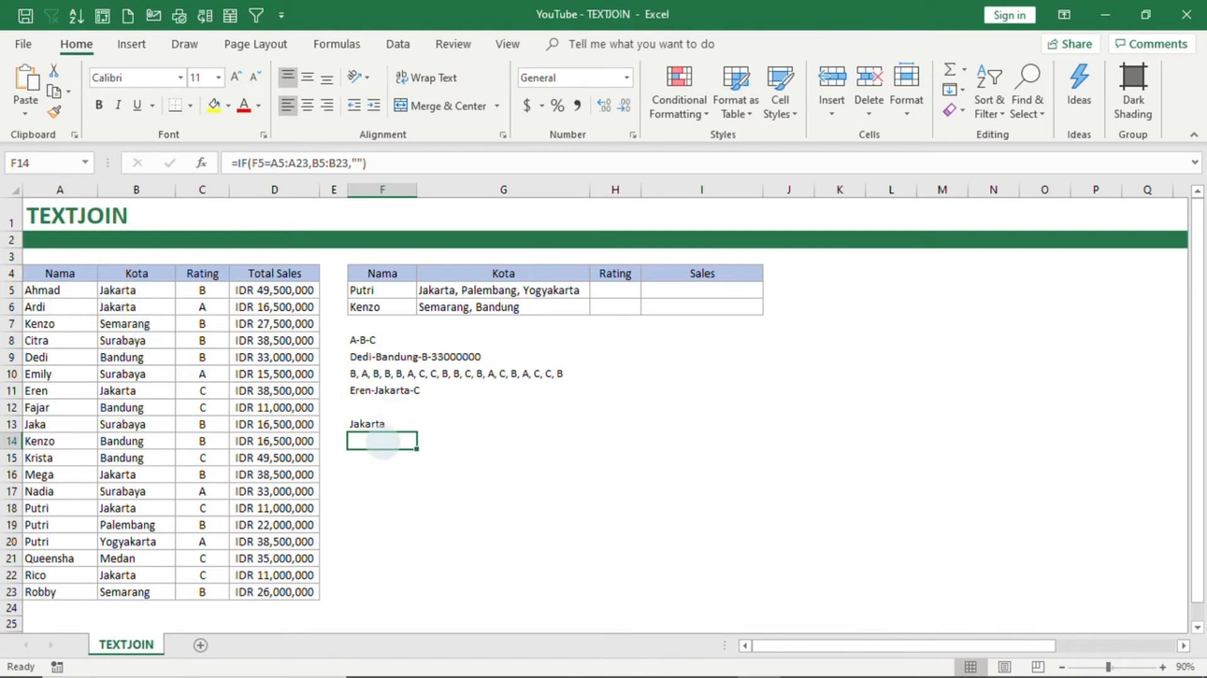
left_click(381, 164)
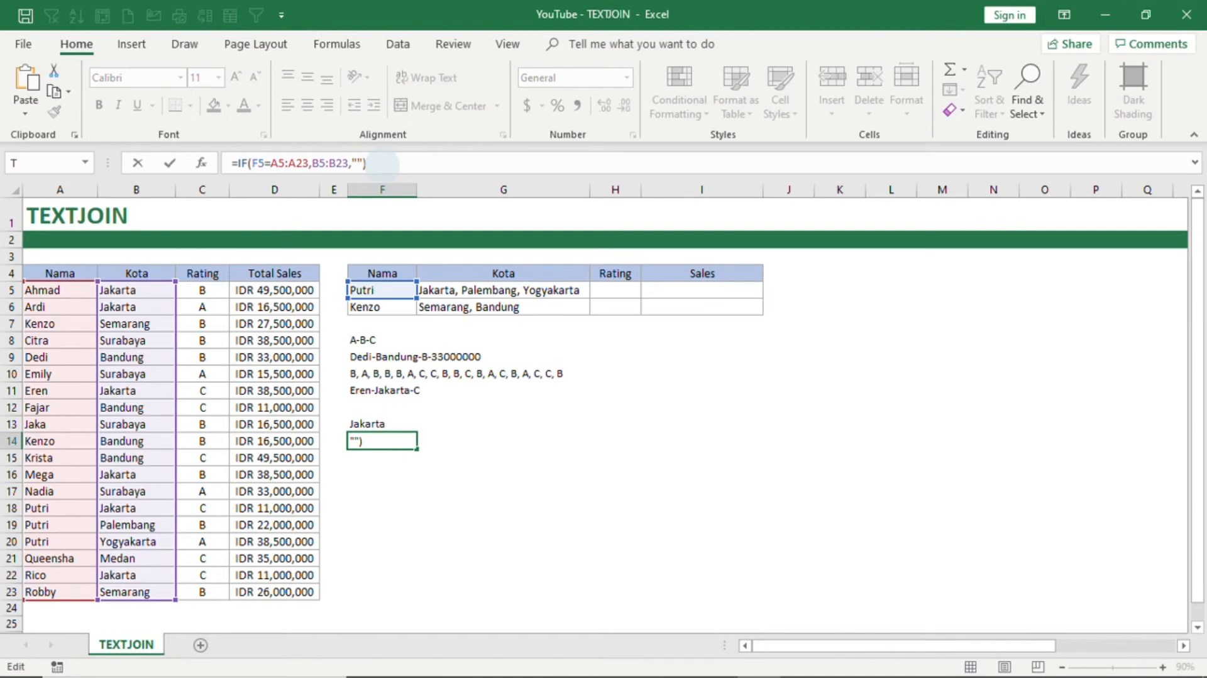
key("ctrl+shift+Return")
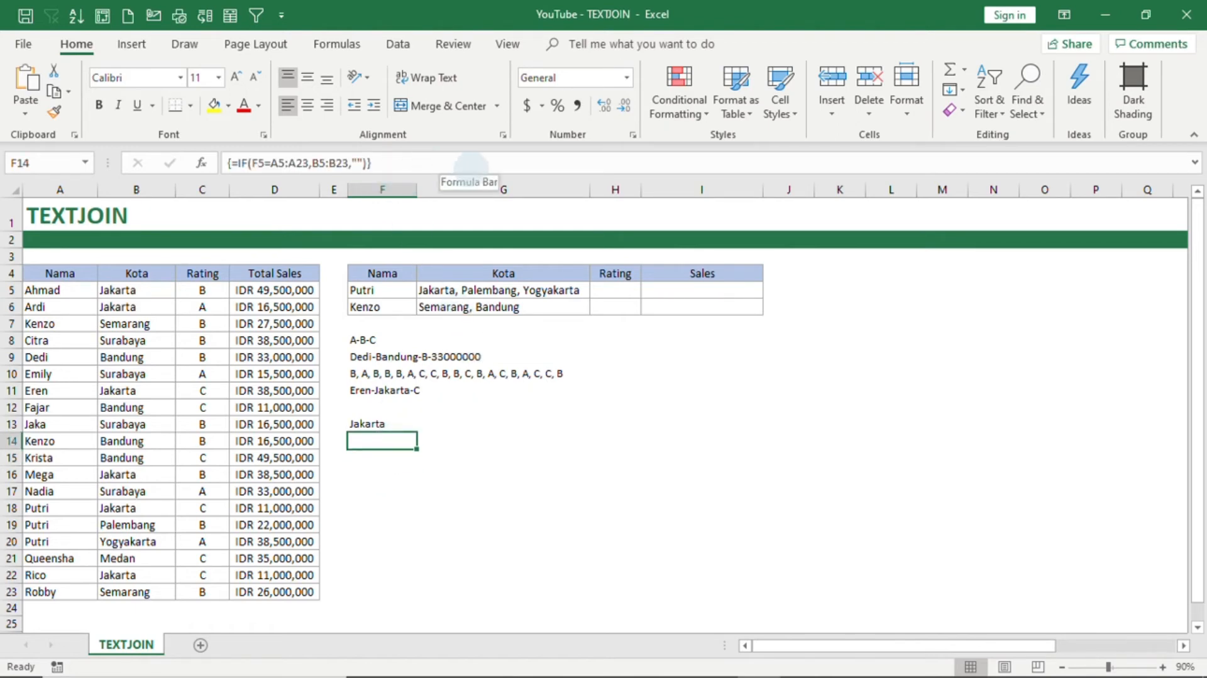
Step: Evaluate the whole IF expression in F14 into its array of values, enter it, and check the TEXTJOIN formula in G5
left_click(472, 165)
left_click_drag(472, 164, 233, 165)
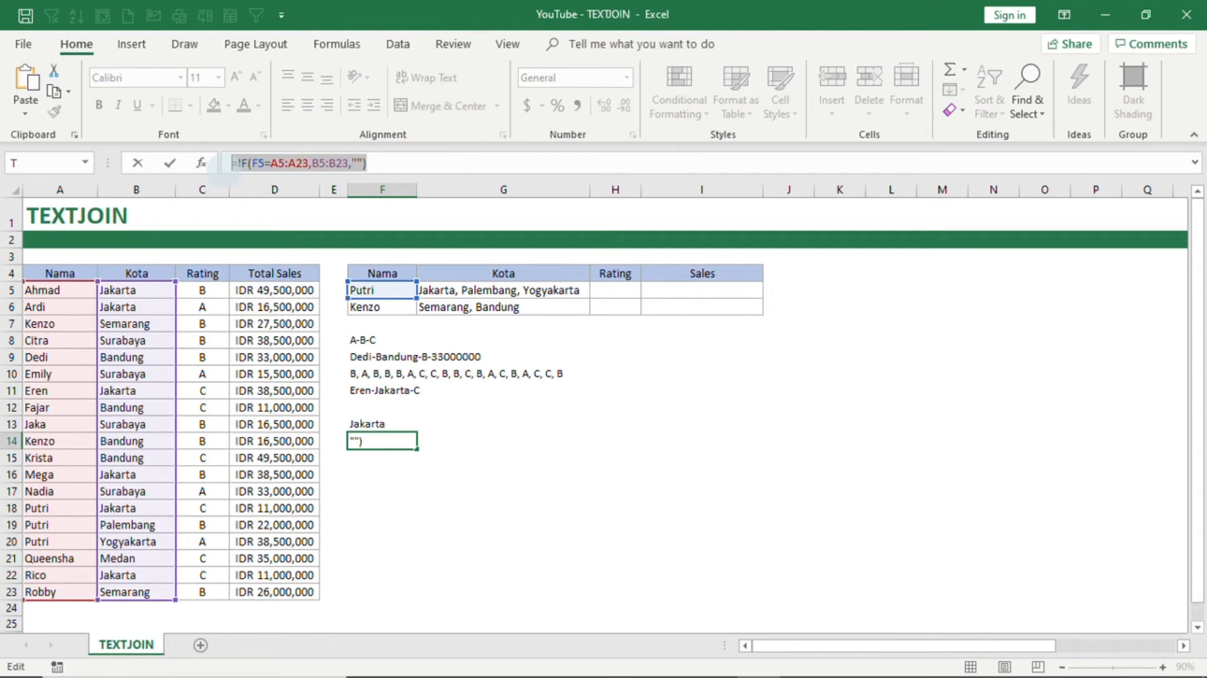
key("F9")
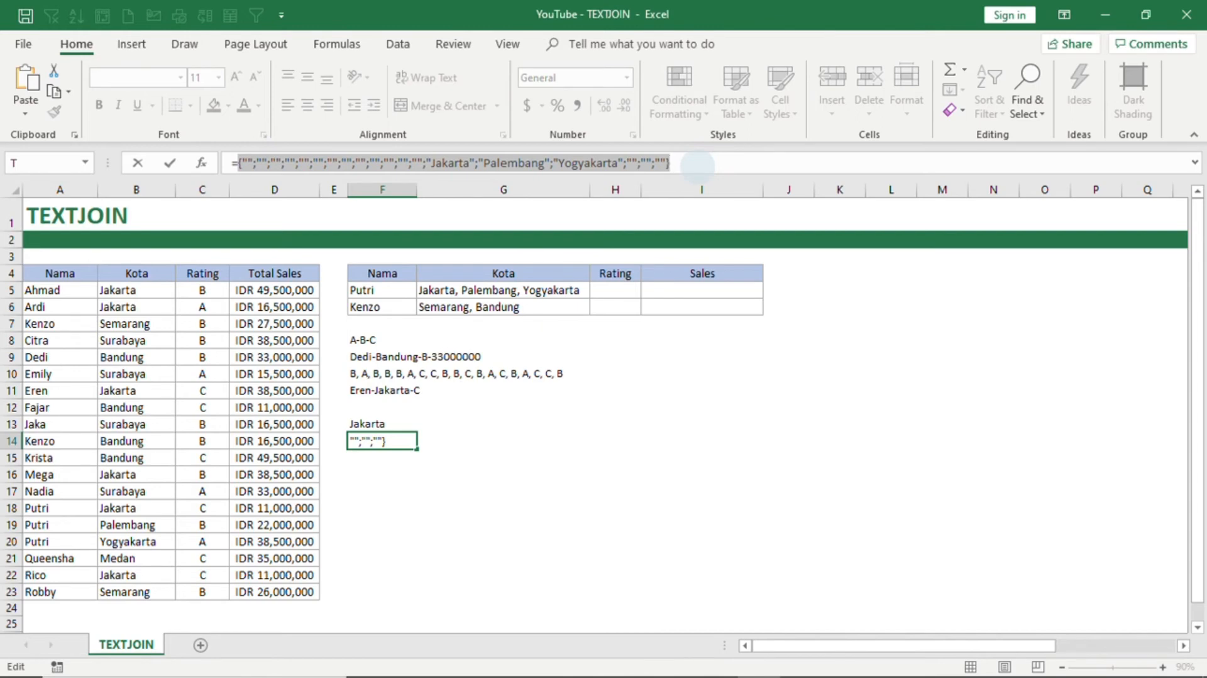
key("Return")
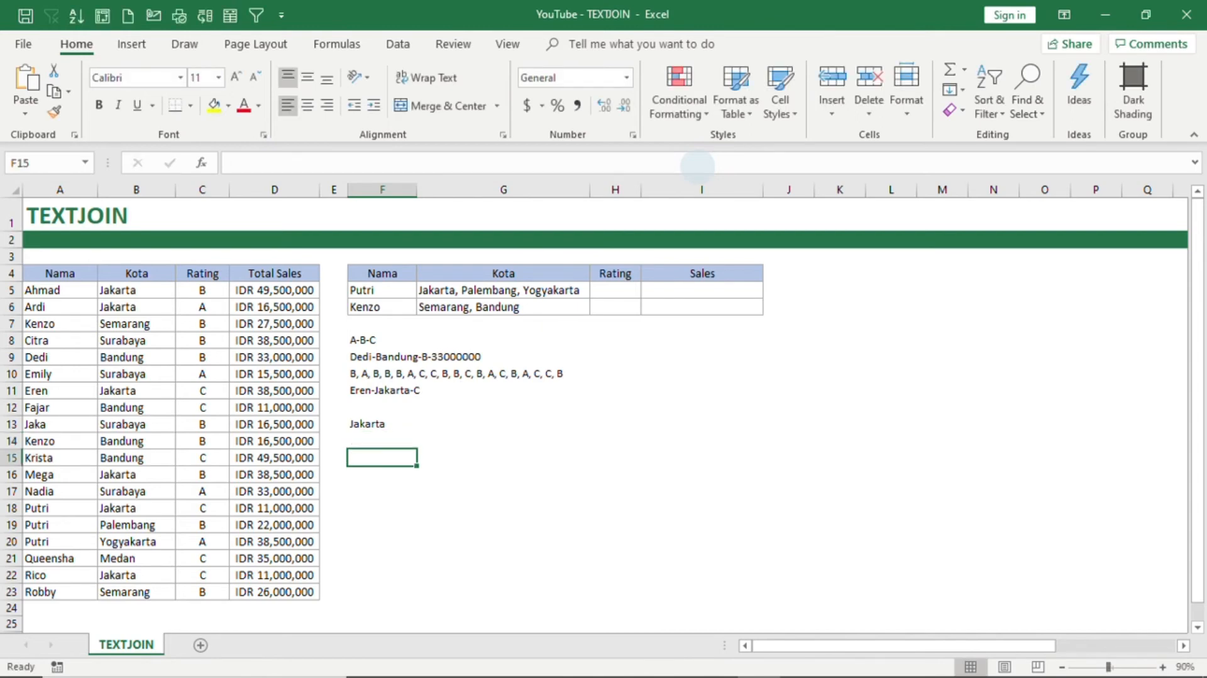
left_click(447, 288)
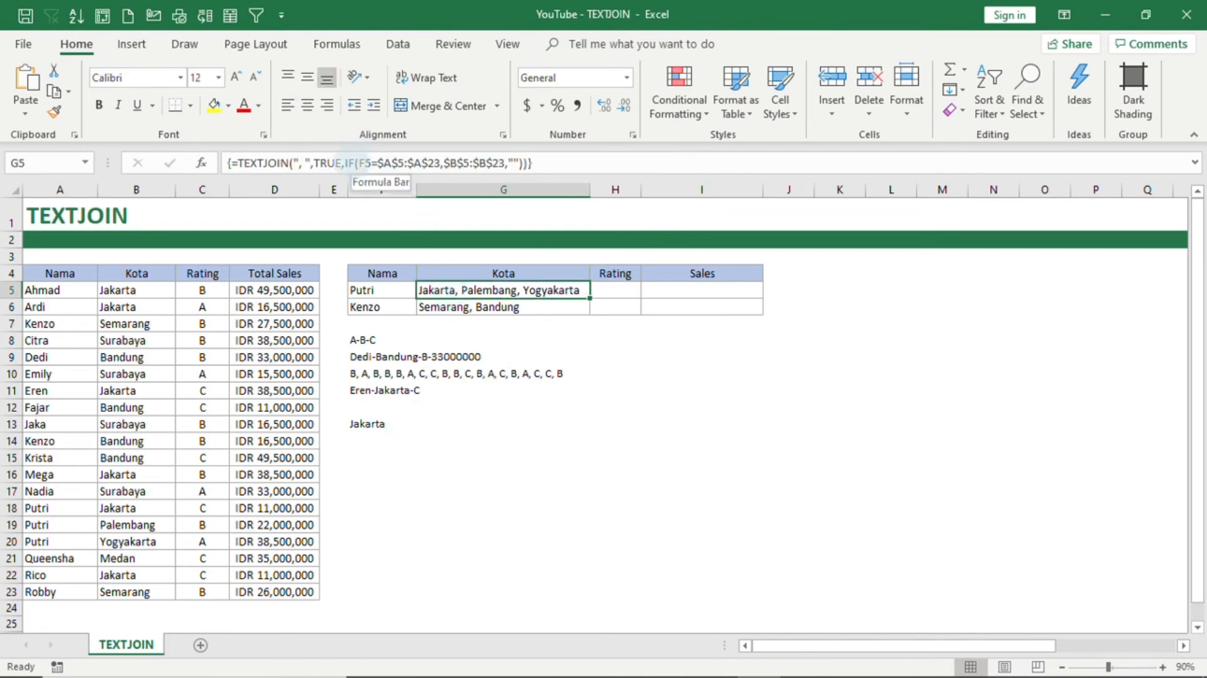
Step: Evaluate the IF part of the TEXTJOIN formula in G5 into its array of values, and leave the formula without saving
left_click(345, 163)
double_click(350, 162)
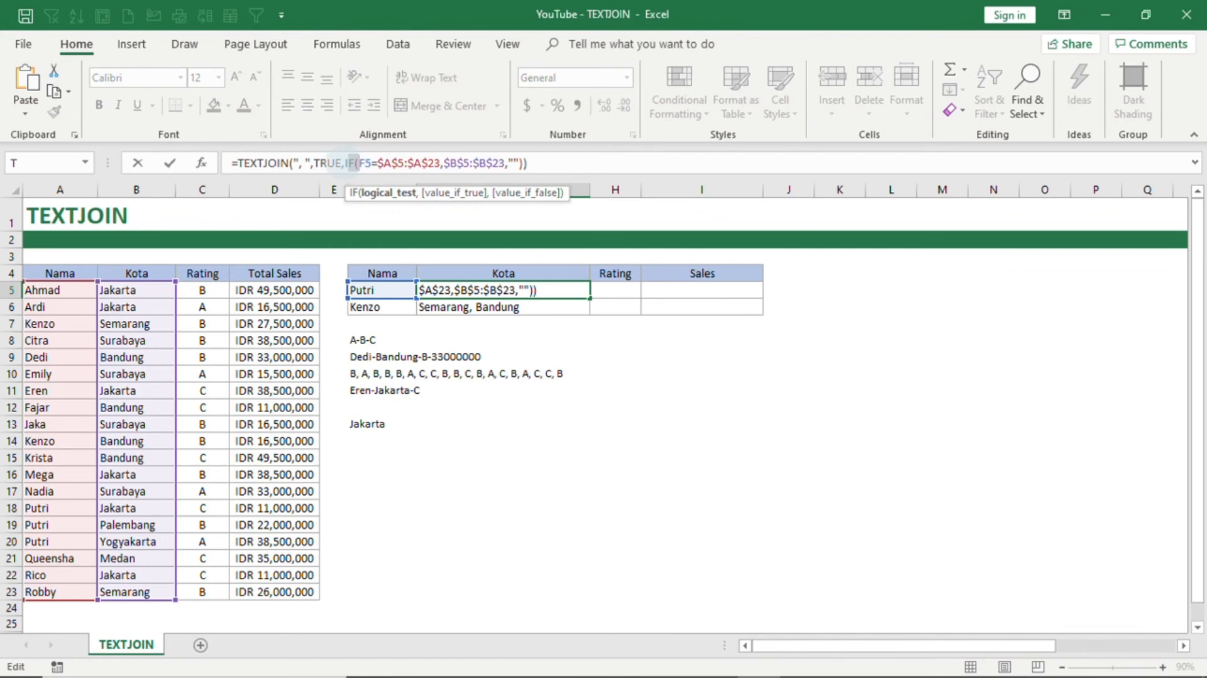
left_click_drag(350, 163, 568, 165)
key("F9")
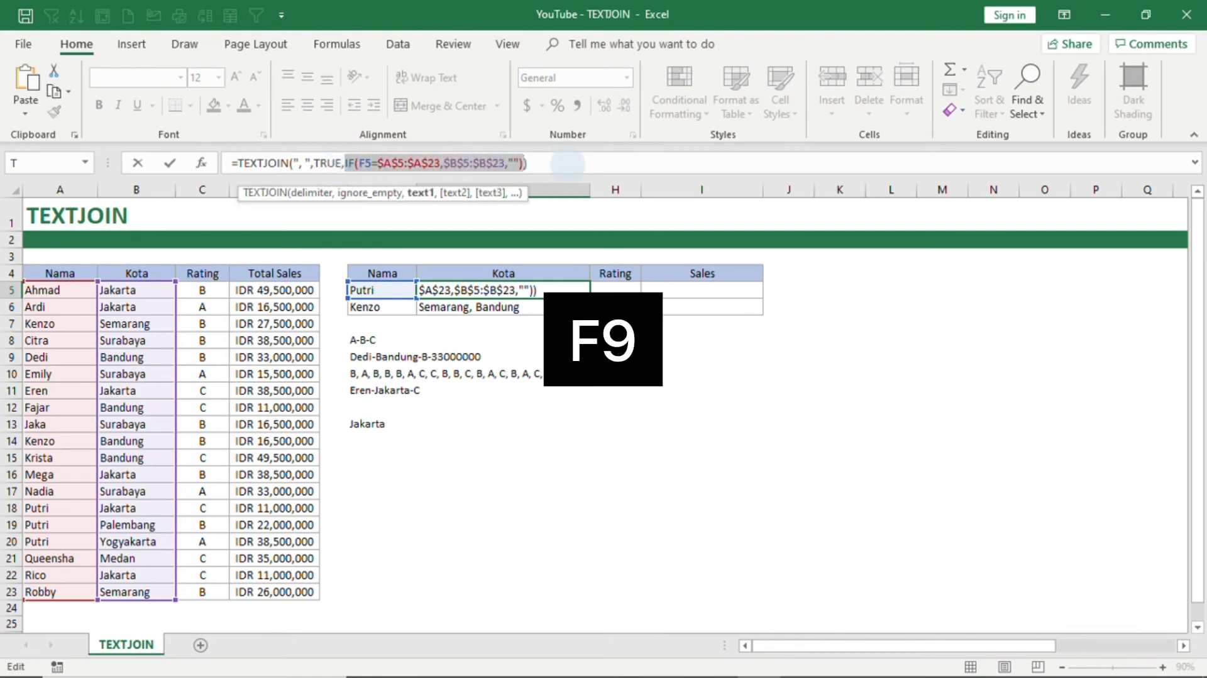
key("F9")
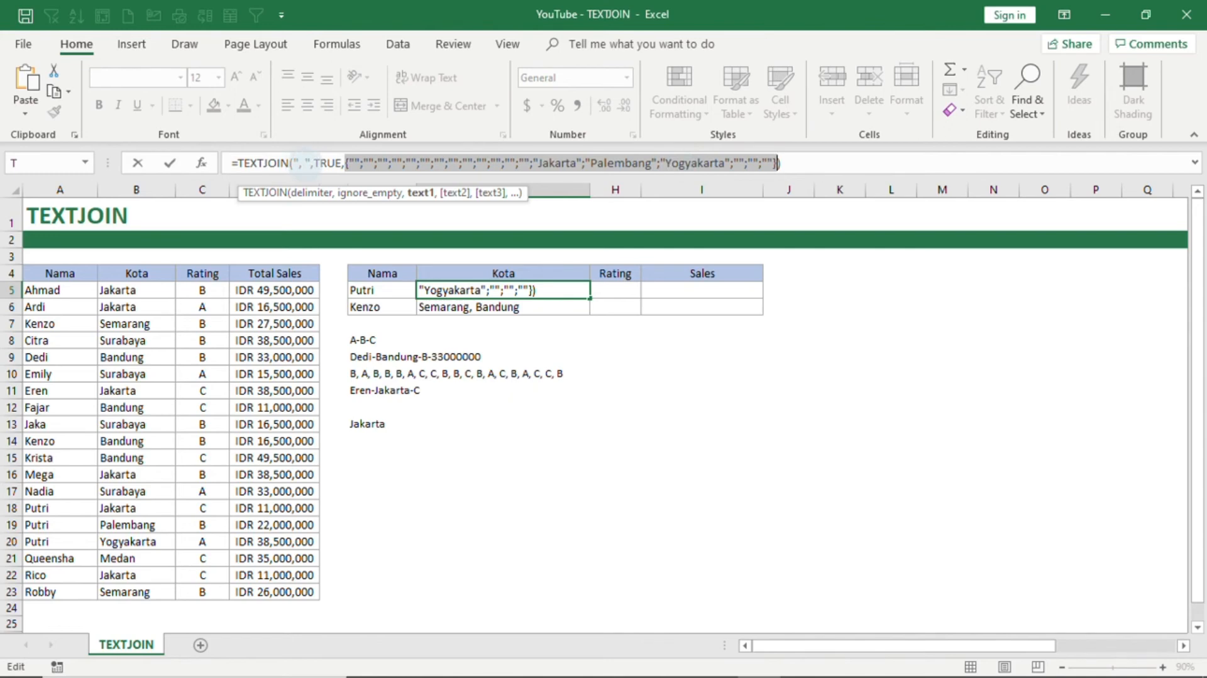
key("Escape")
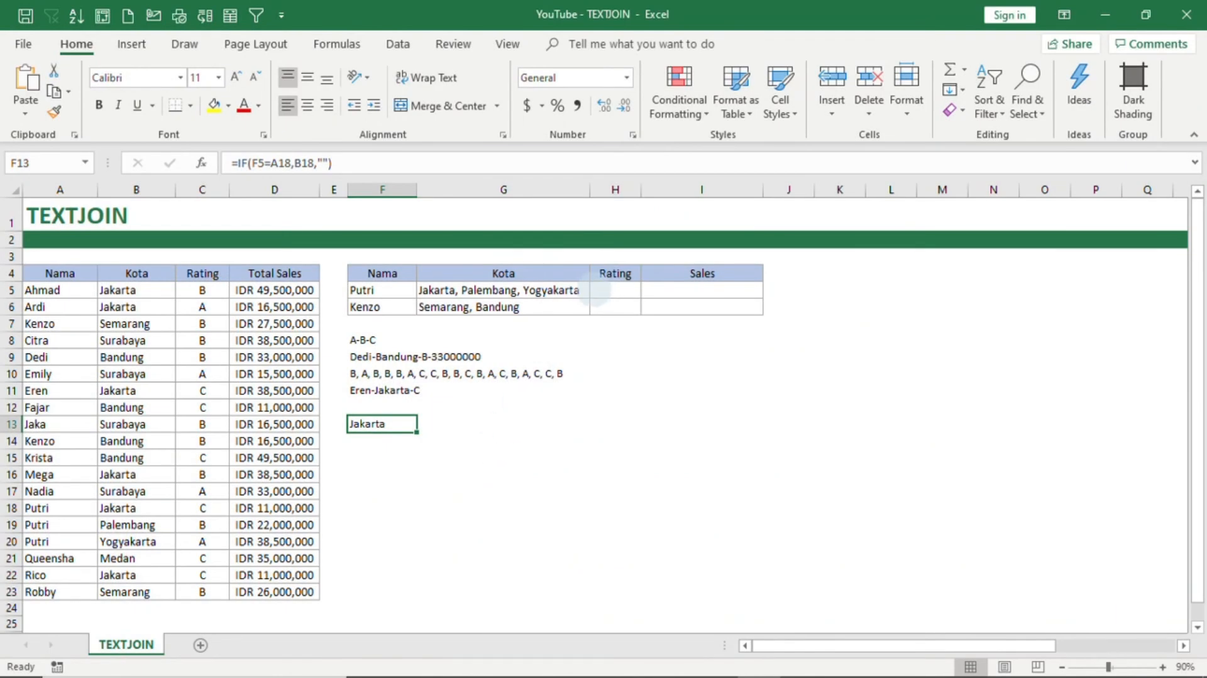
Step: Start a TEXTJOIN formula in H5 with "-" as the delimiter and TRUE for ignoring empty cells
left_click(607, 288)
type("=")
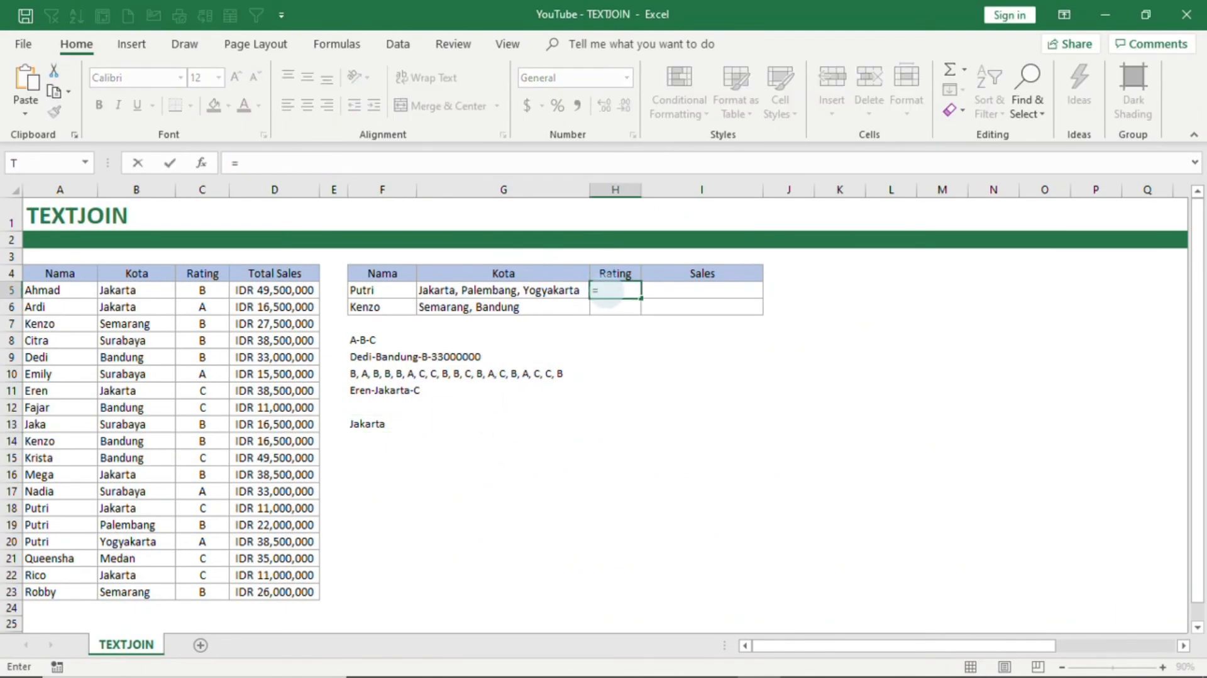
type("text")
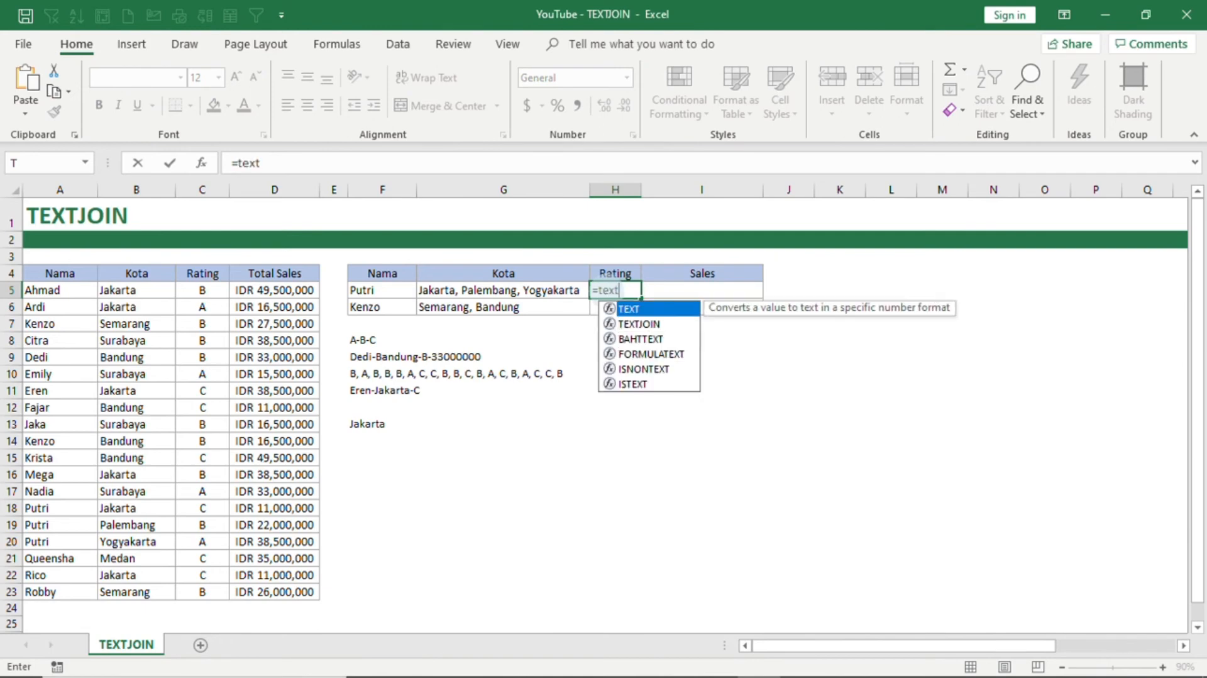
type("join(")
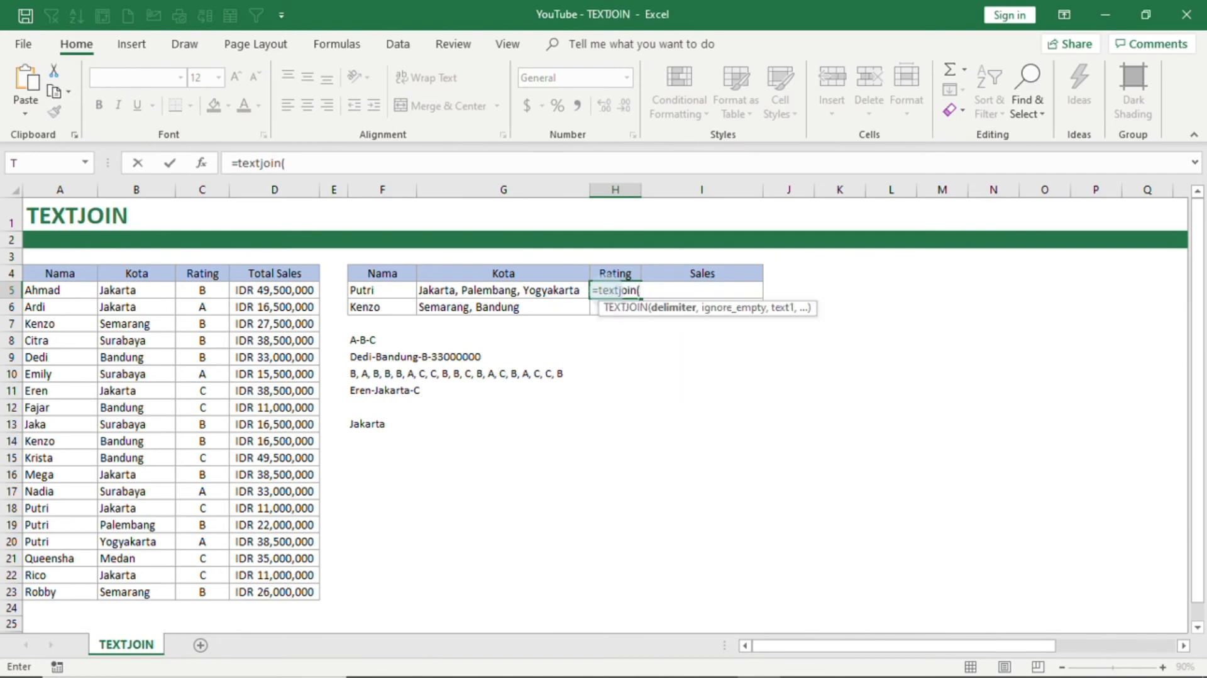
type("\"-\",TRUE,")
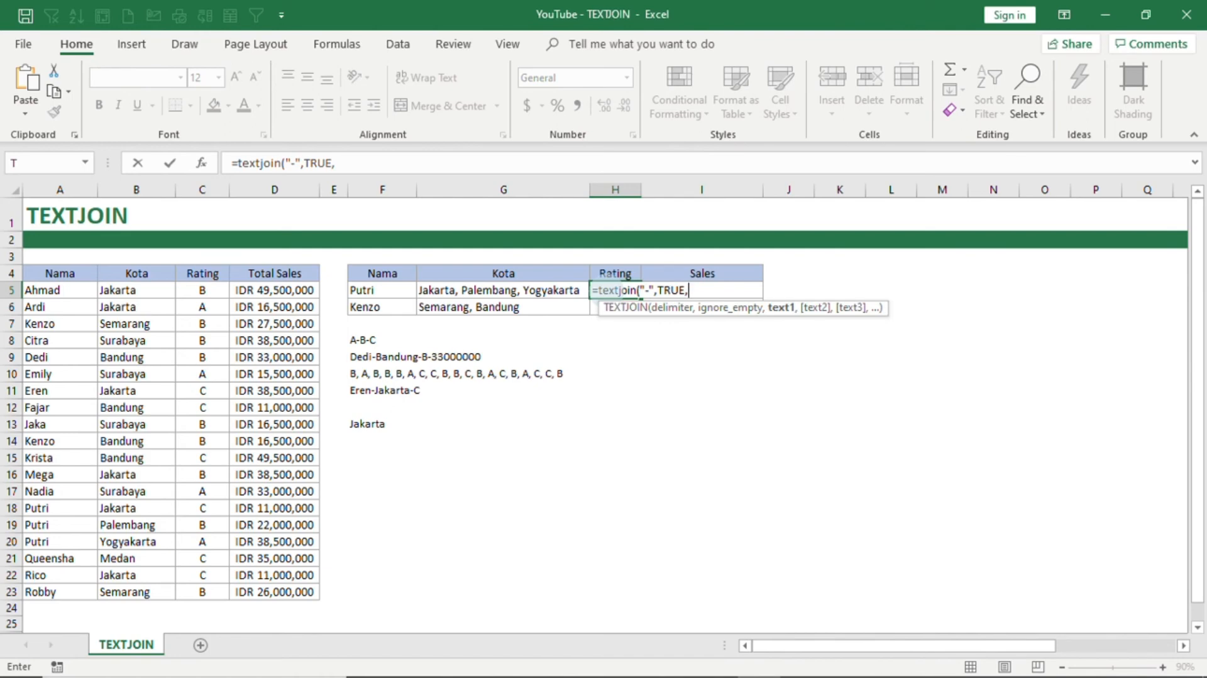
Step: Add an IF to the H5 formula that tests F5 against the absolute name range $A$5:$A$23
type("if")
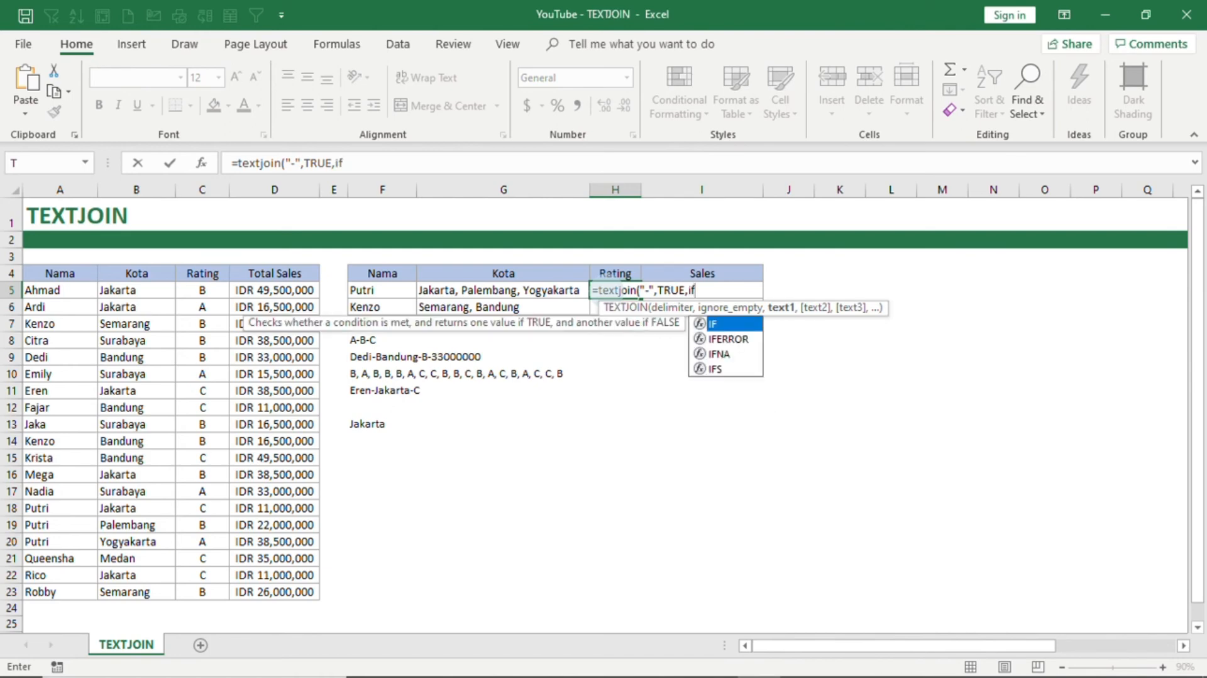
type("(")
left_click(378, 291)
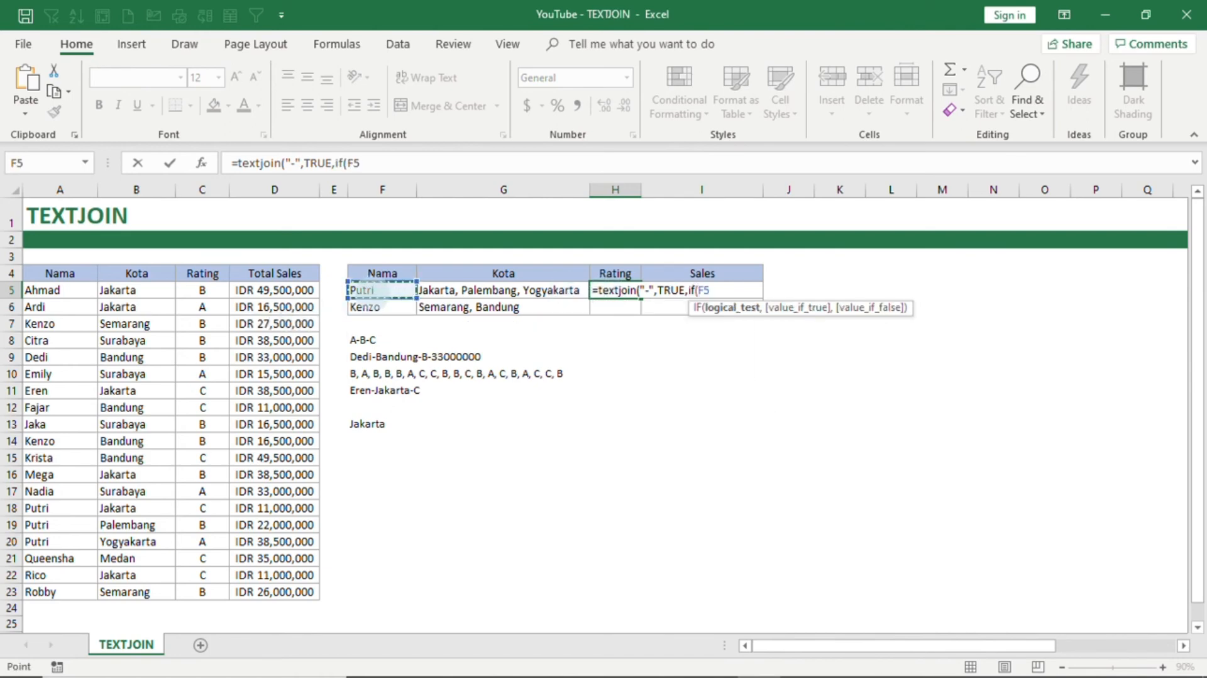
type("=")
left_click_drag(58, 290, 69, 590)
key("F4")
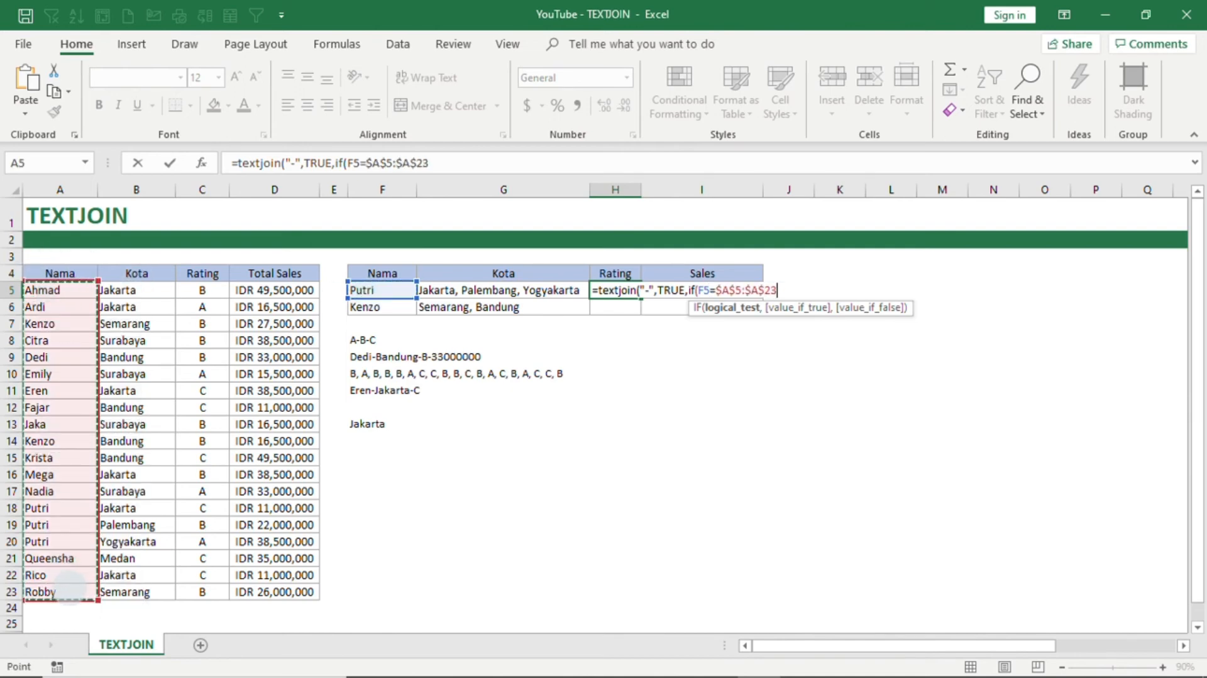
Step: Complete the H5 formula with $C$5:$C$23 as the true value and "" as the false value, and enter it as an array formula
type(",")
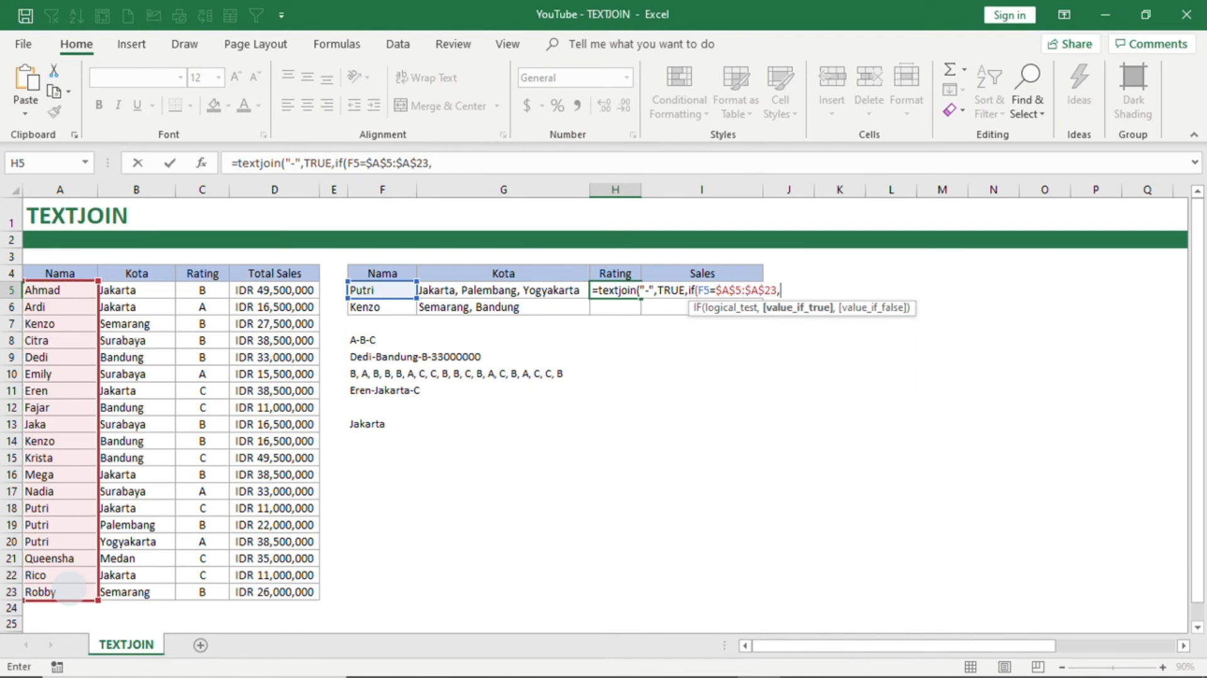
left_click_drag(135, 291, 137, 591)
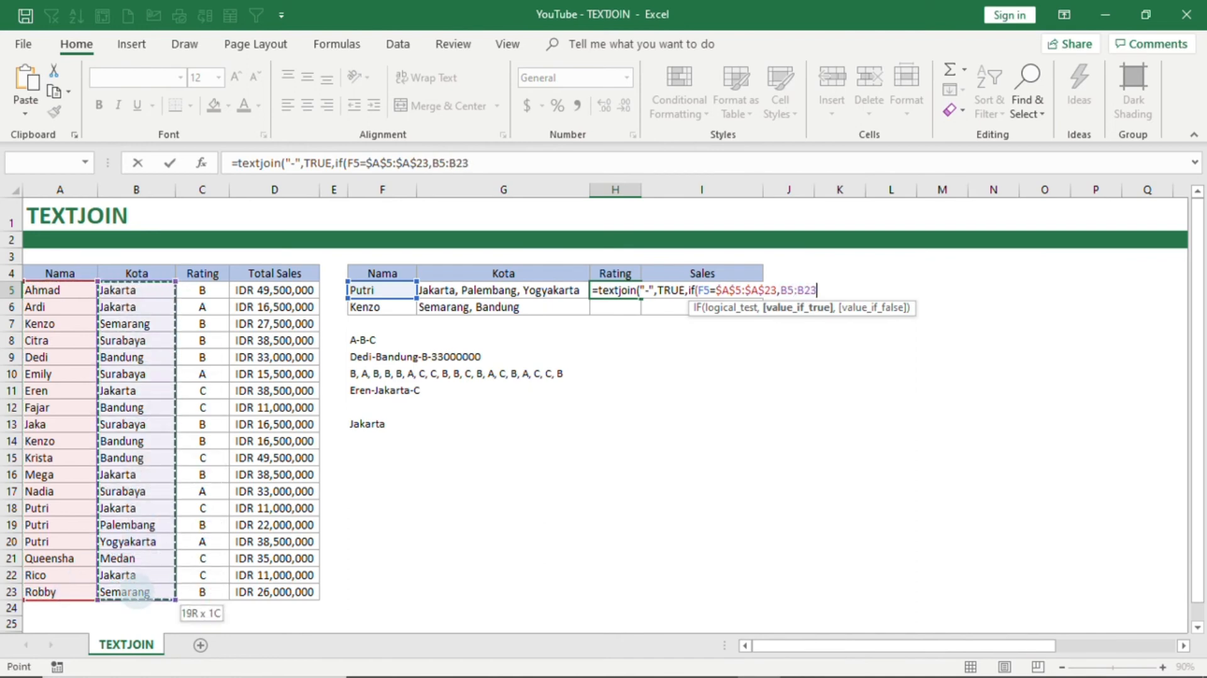
left_click_drag(202, 290, 202, 591)
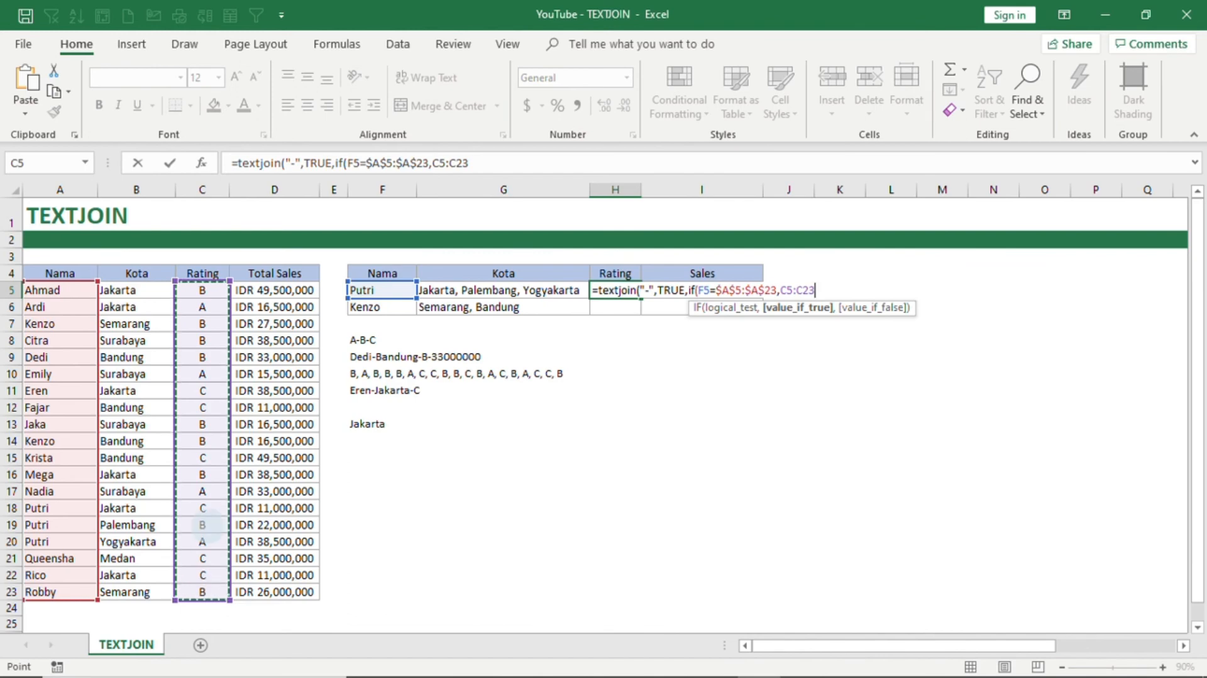
key("F4")
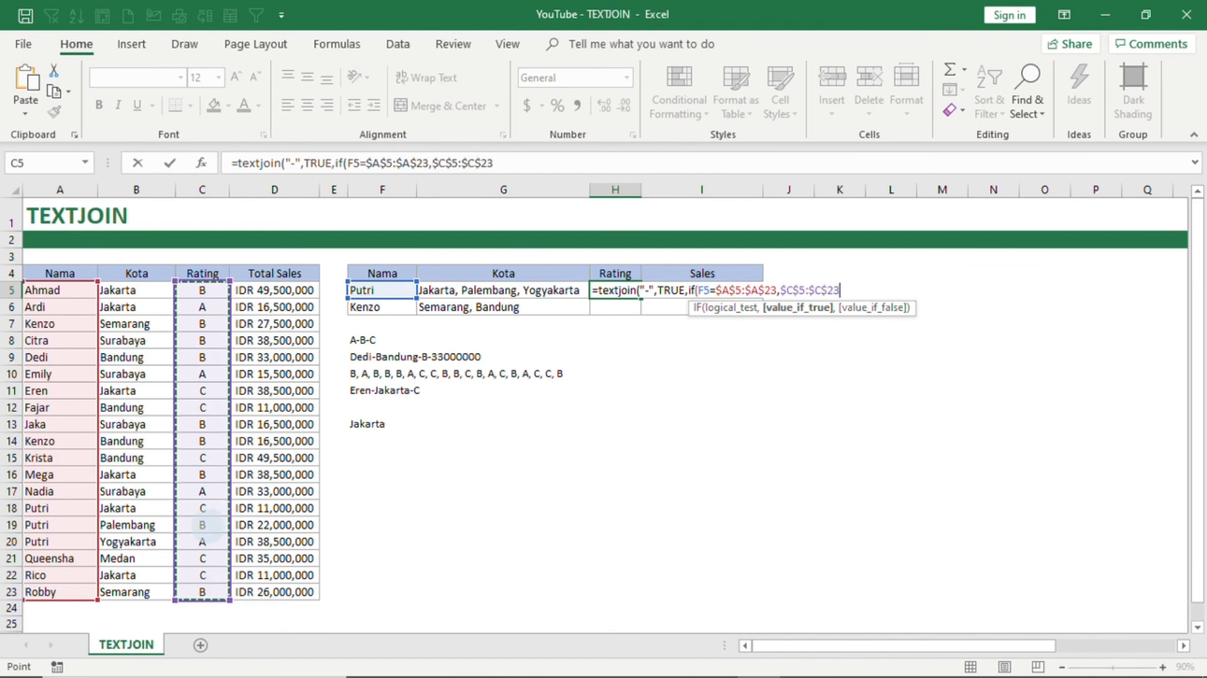
type(",")
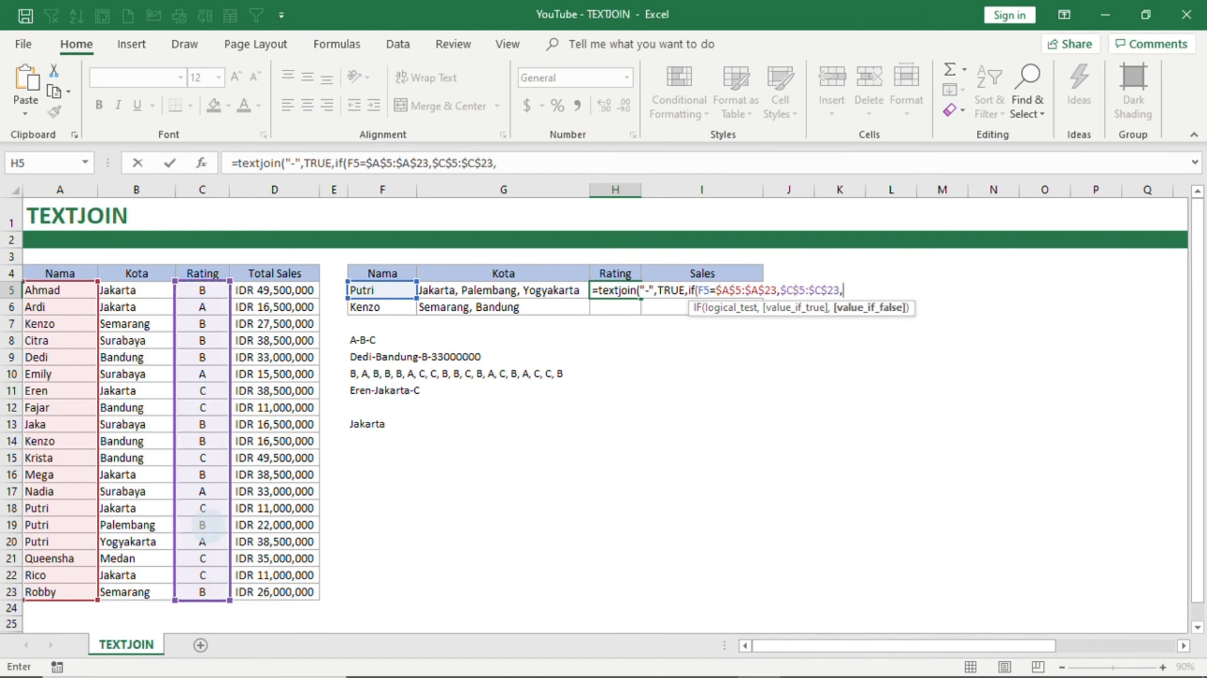
type("\"\"))")
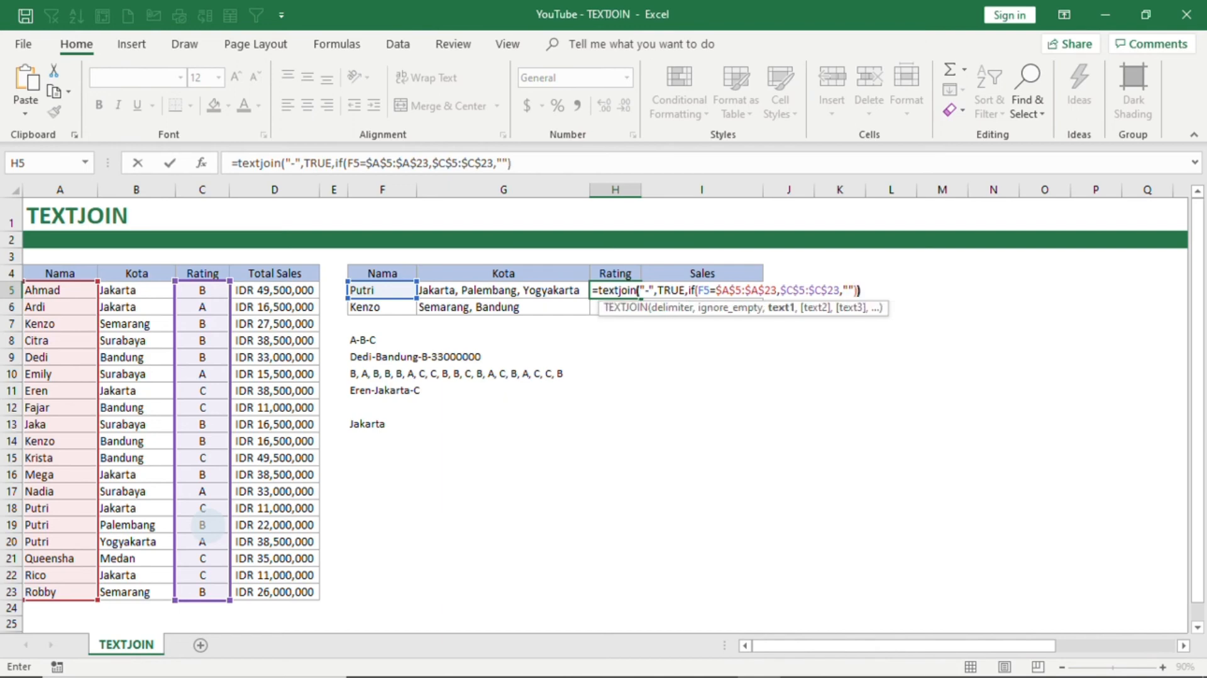
key("ctrl+shift+Return")
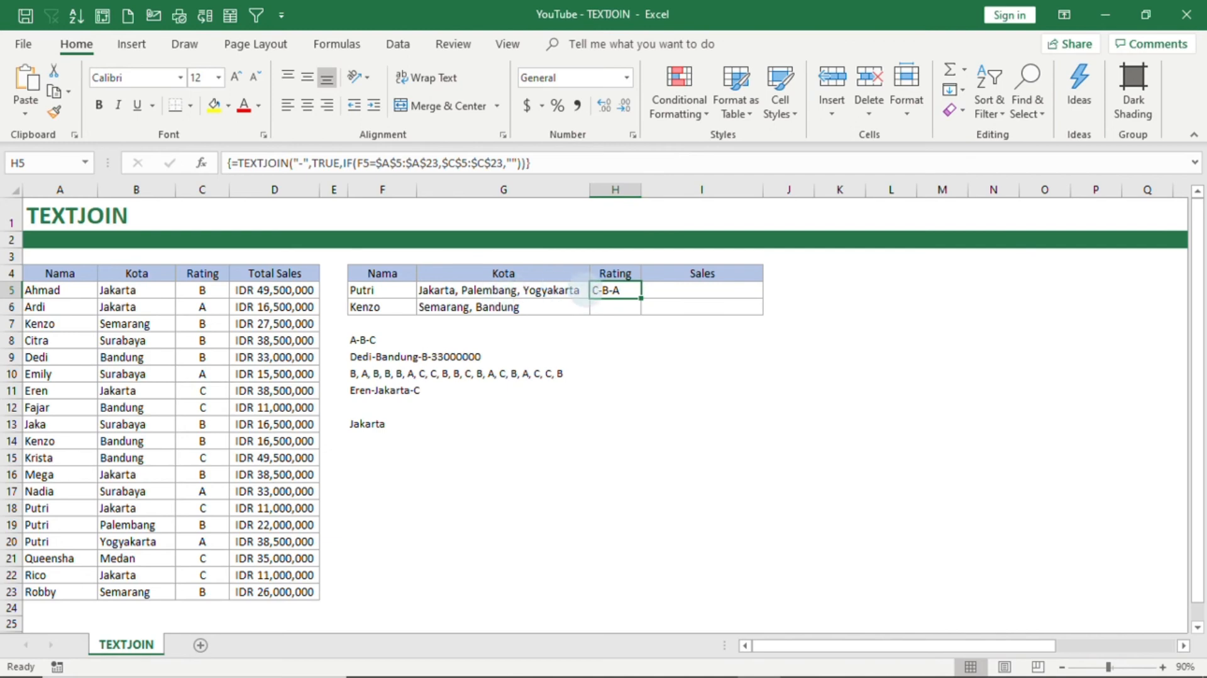
Step: Check the H5 result against the source ratings in C18:C20 and copy the formula down to H6
left_click_drag(203, 508, 203, 541)
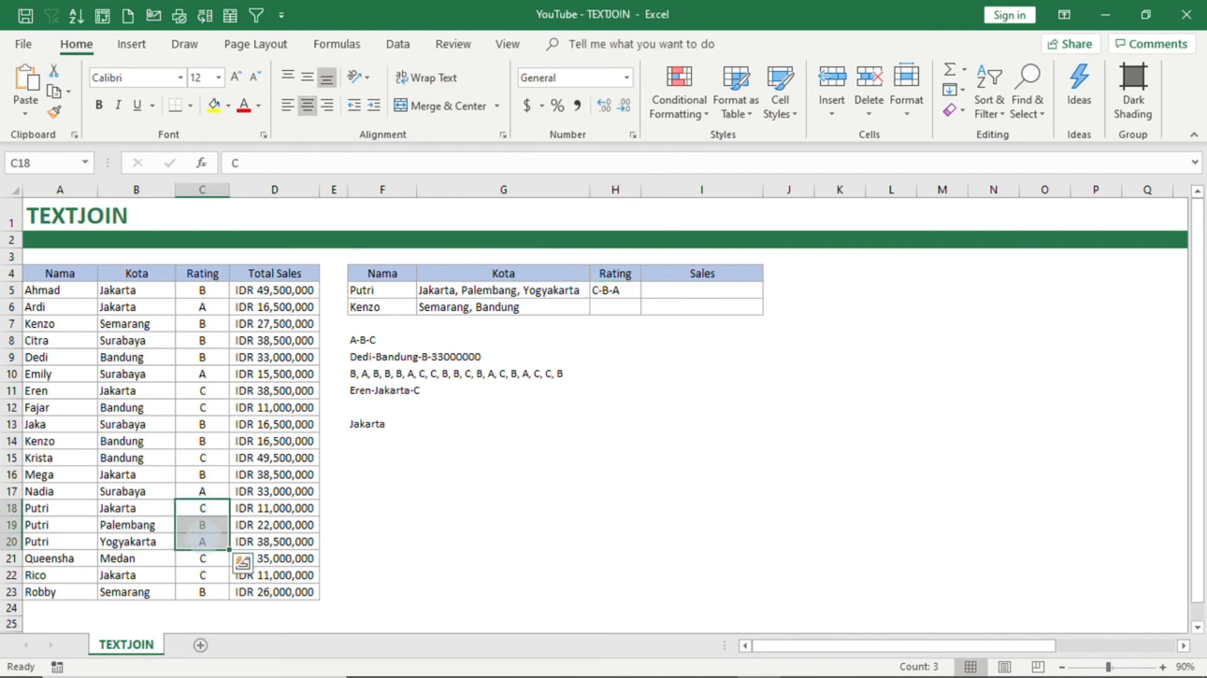
left_click(633, 293)
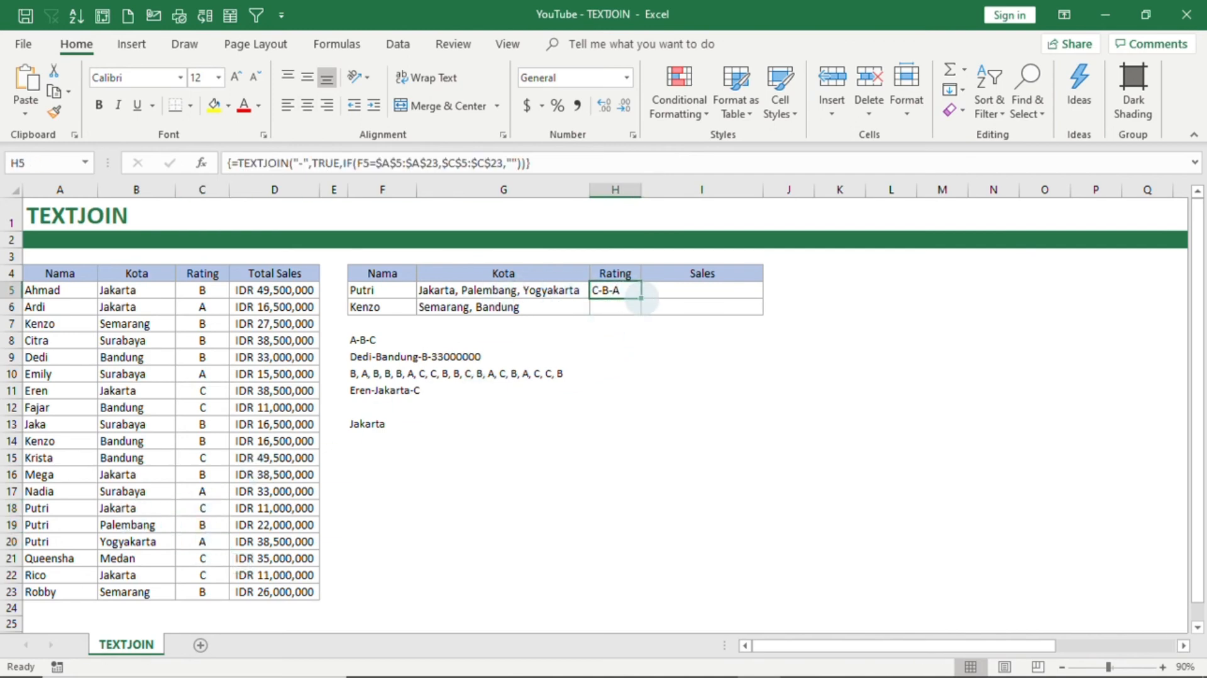
left_click_drag(641, 297, 640, 311)
Step: Start a SUMIF formula in I5 with the absolute name range $A$5:$A$23 as its criteria range
left_click(679, 292)
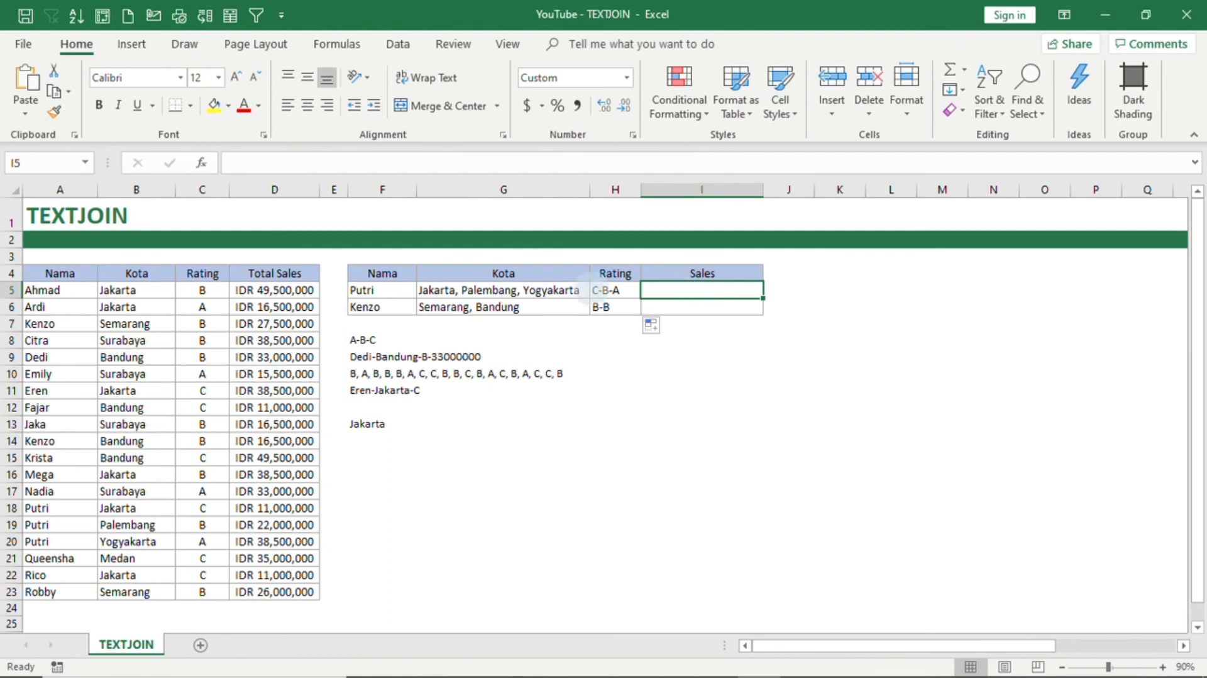
key("F2")
type("=sumif")
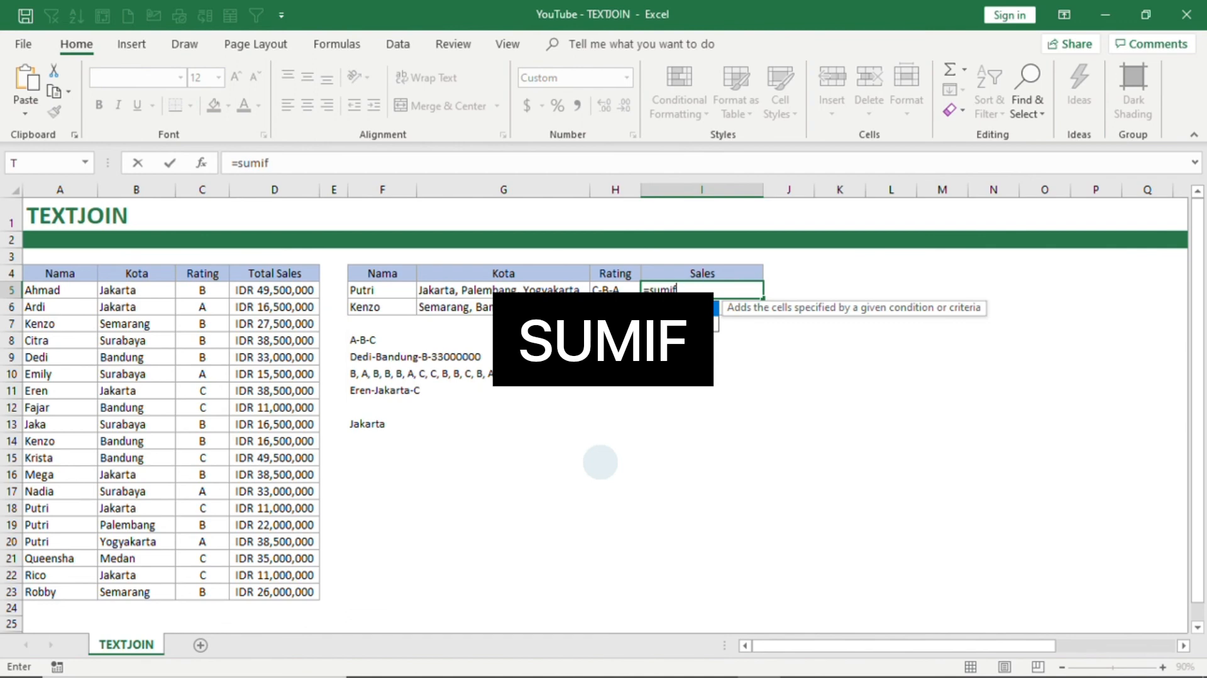
type("(")
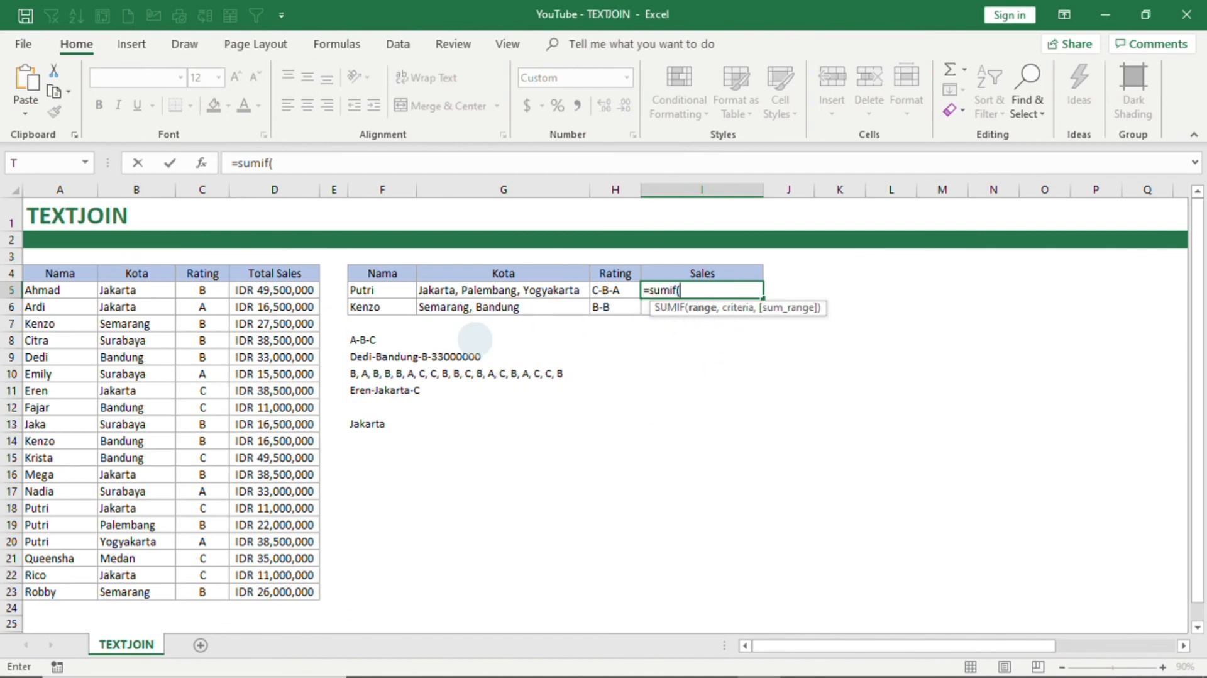
left_click(56, 294)
left_click_drag(56, 301, 75, 594)
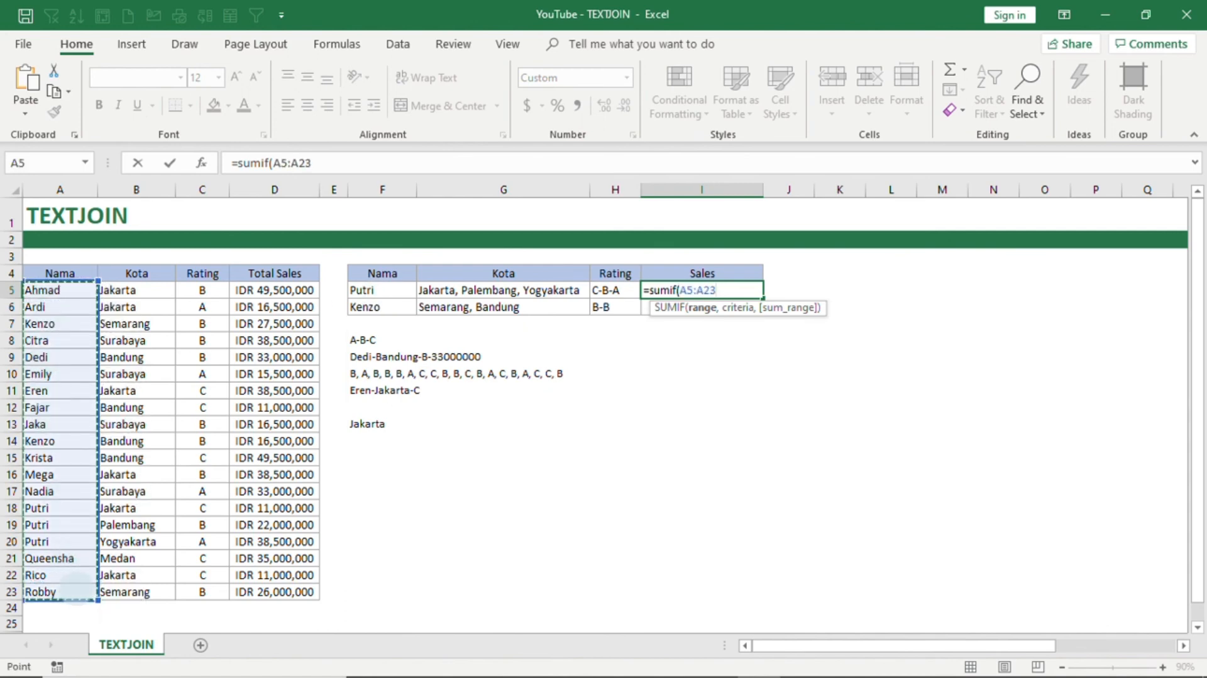
key("F4")
type(",")
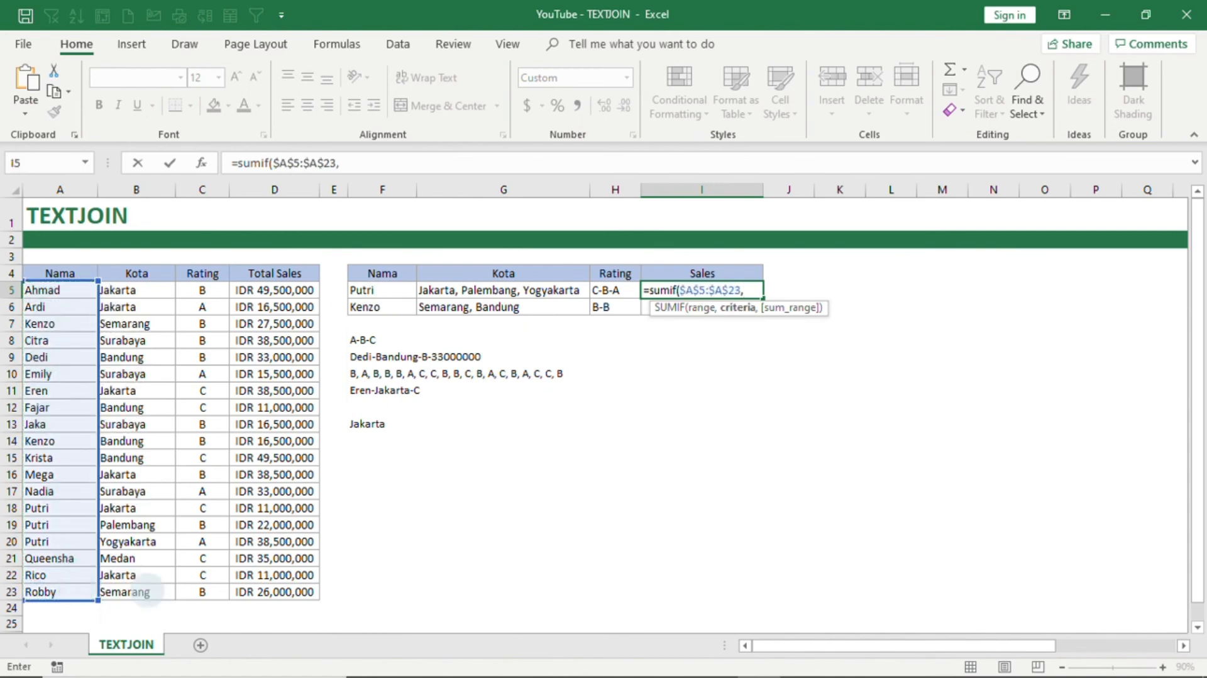
Step: Complete the I5 SUMIF formula with F5 as the criteria and $D$5:$D$24 as the sum range, and enter it
left_click(381, 290)
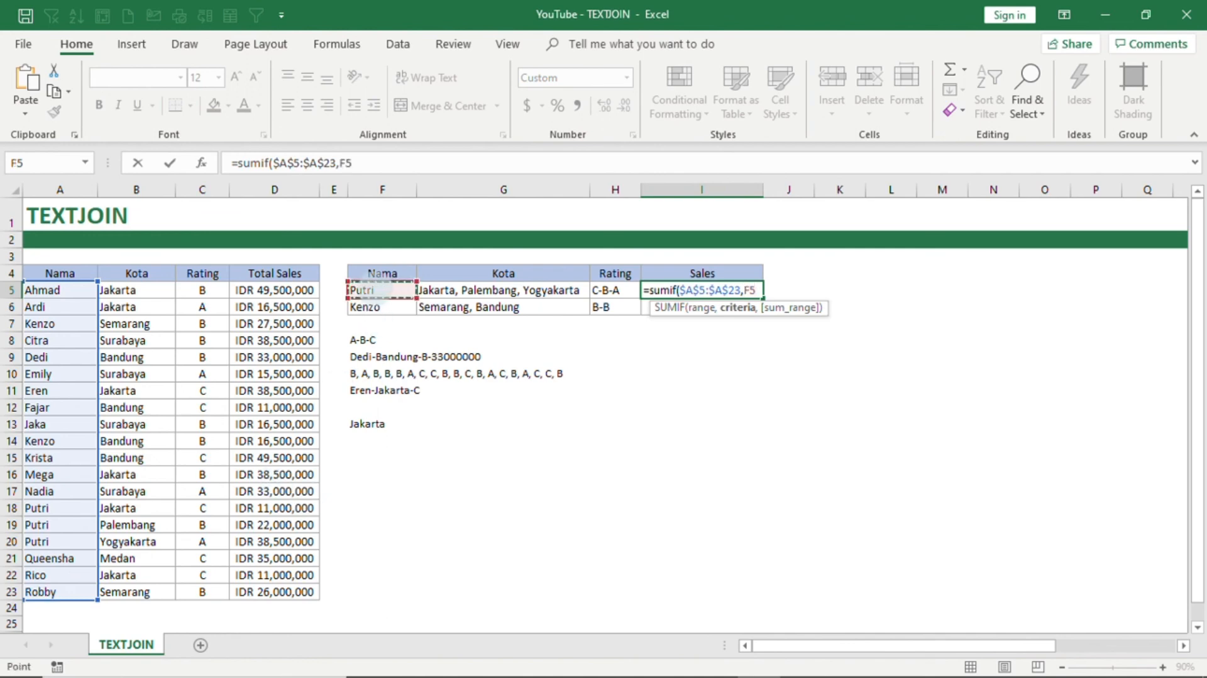
type(",")
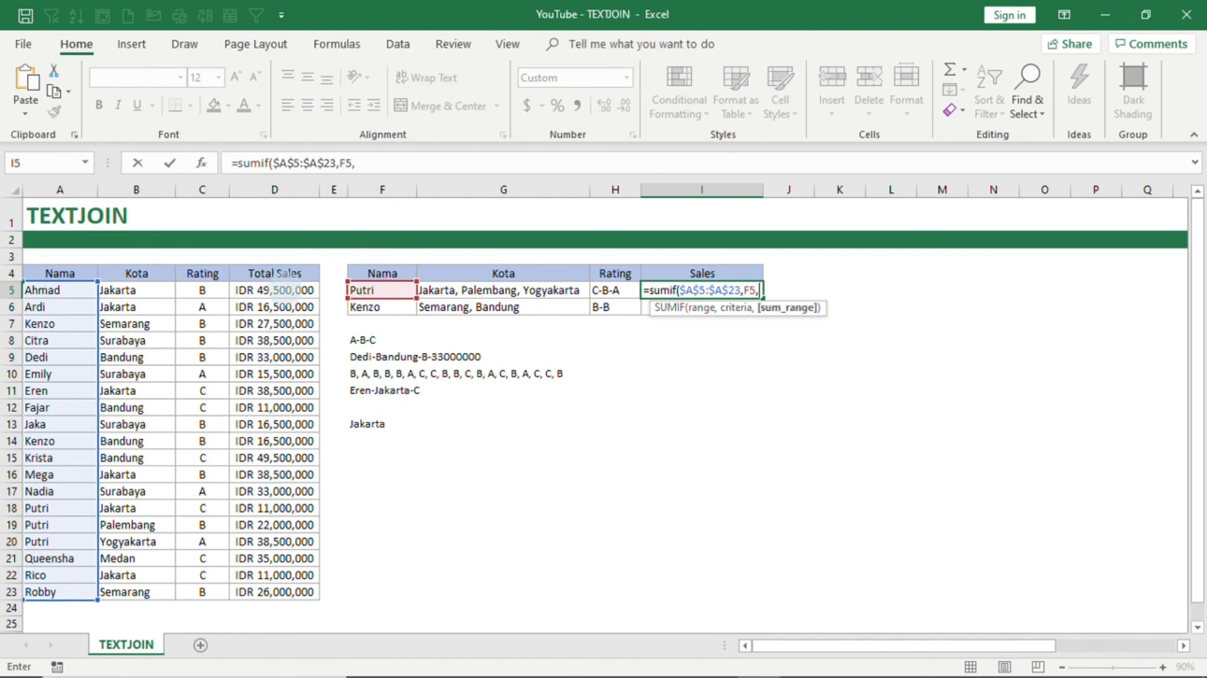
left_click_drag(276, 291, 293, 605)
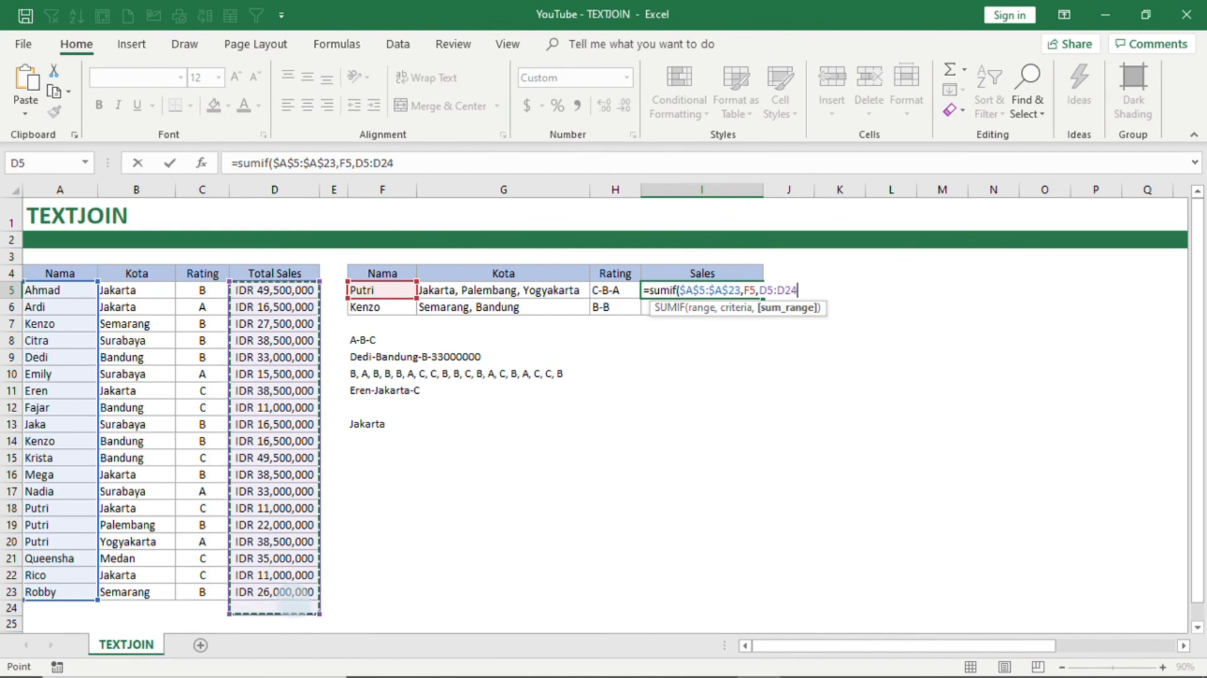
key("F4")
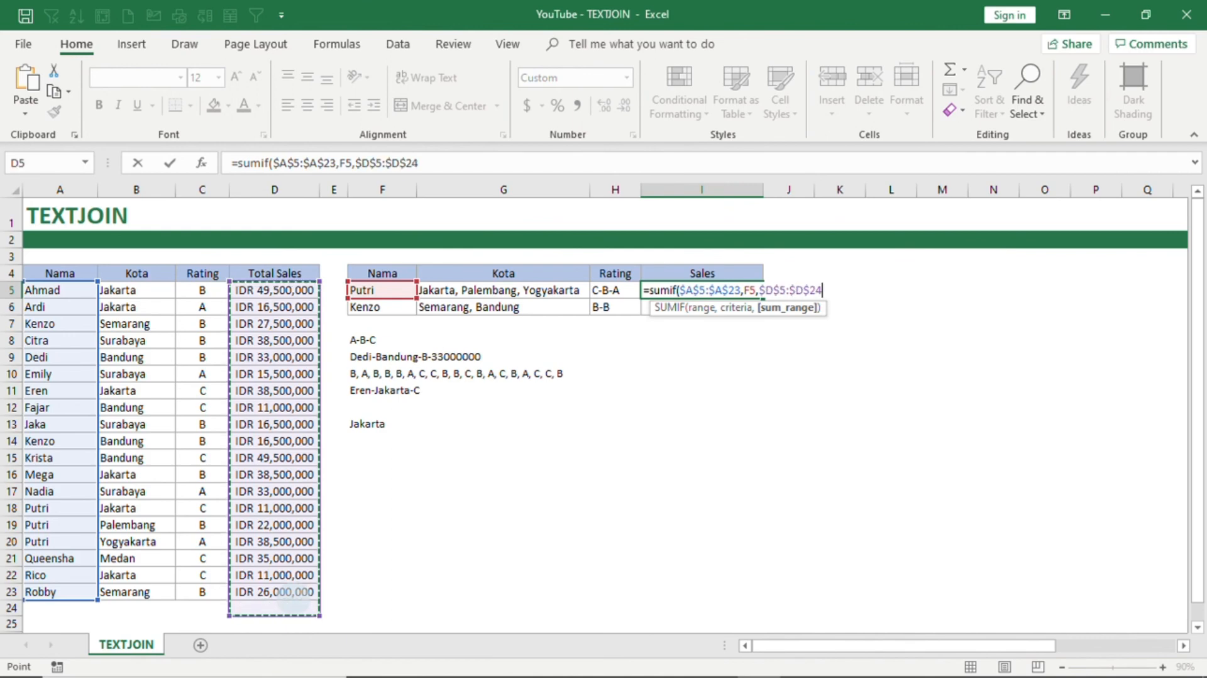
type(")")
key("Return")
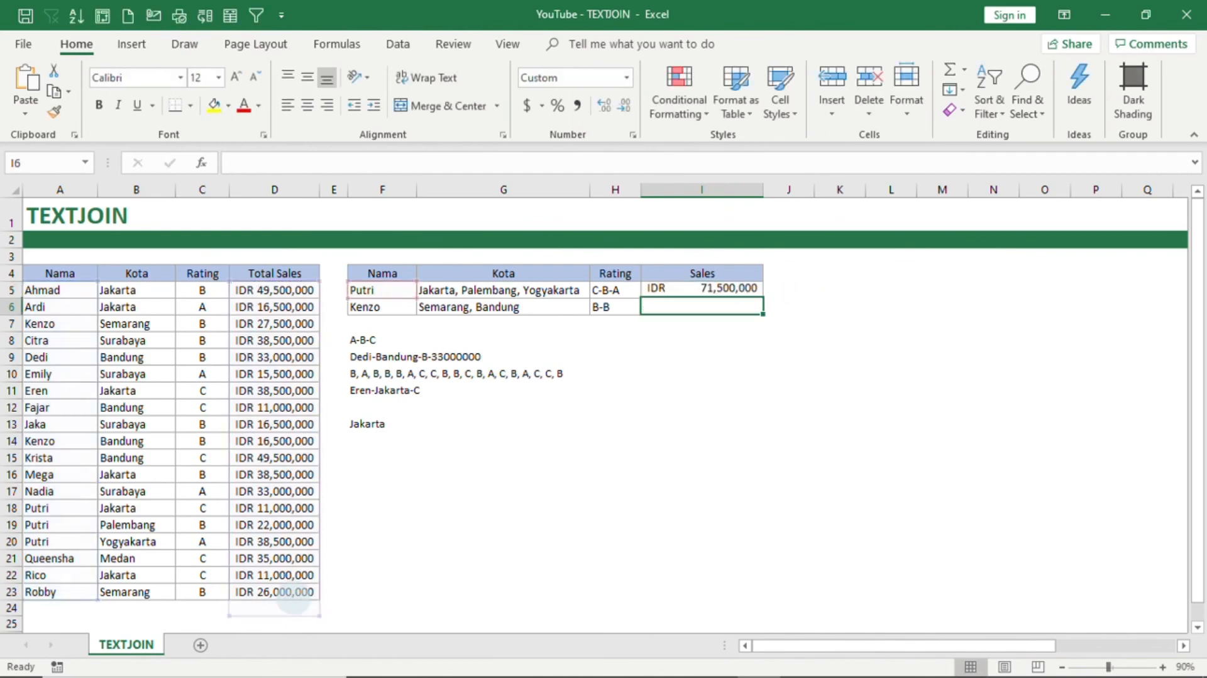
Step: Check the I5 total against D18:D20, copy the SUMIF formula down to I6, and compare it with the source sales
left_click(692, 290)
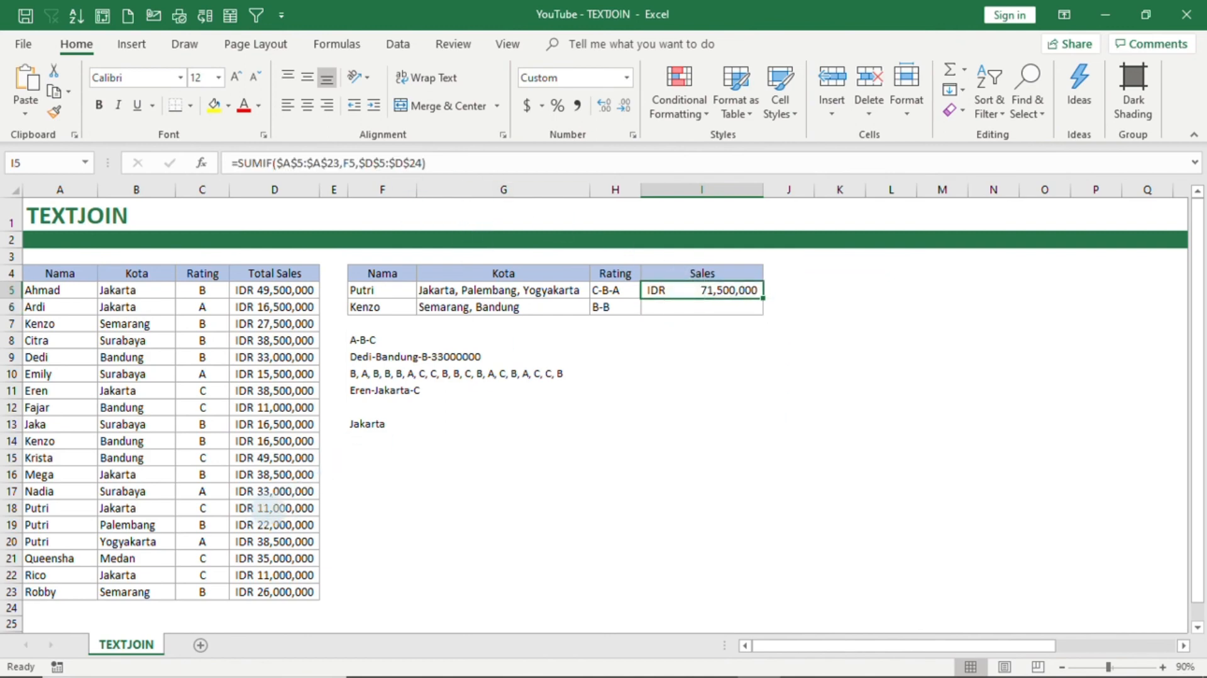
left_click_drag(277, 508, 278, 542)
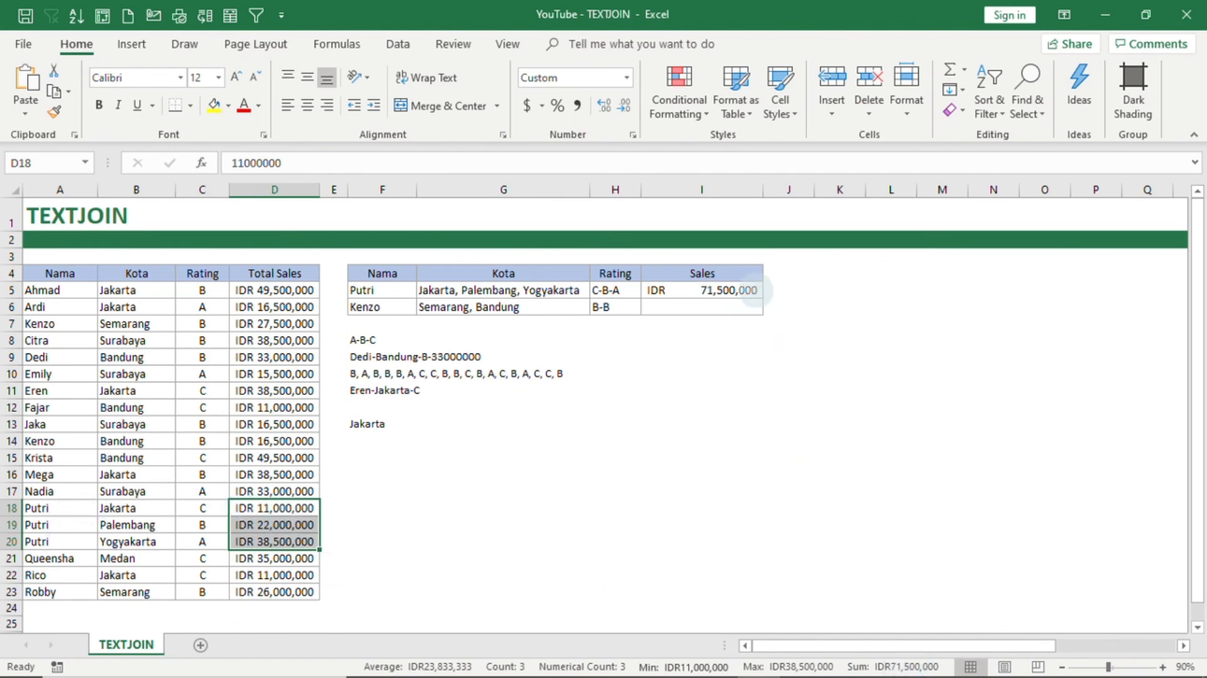
left_click(685, 296)
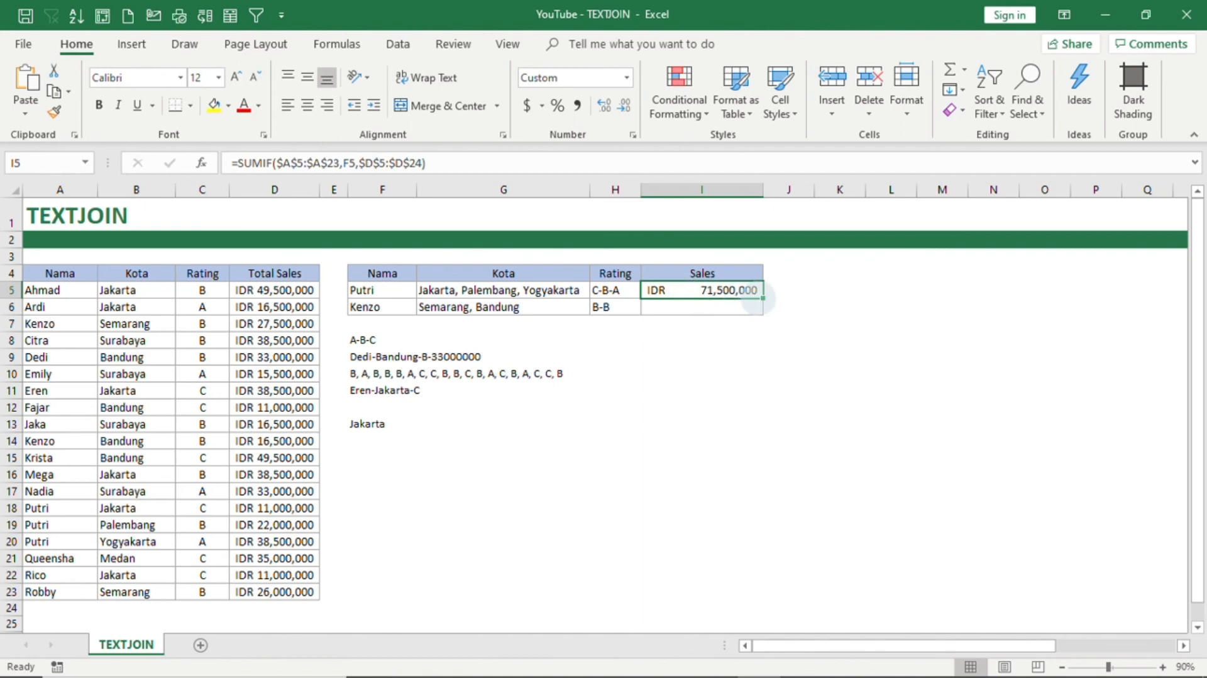
left_click_drag(763, 298, 765, 314)
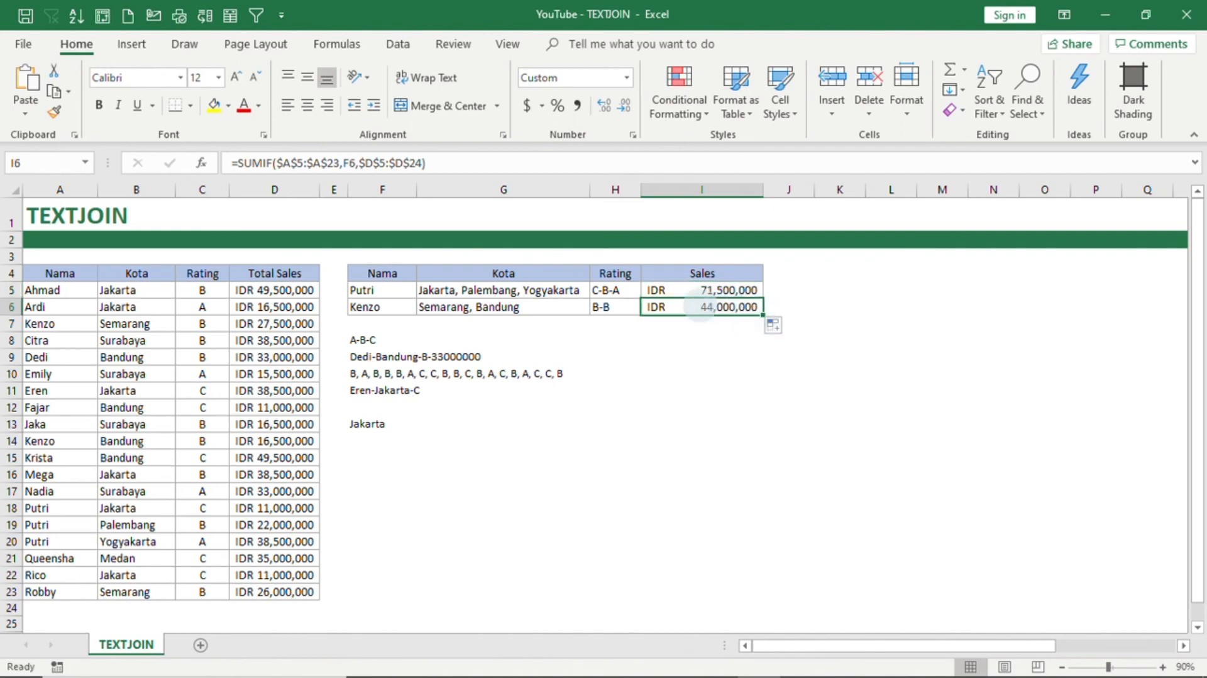
left_click(285, 324)
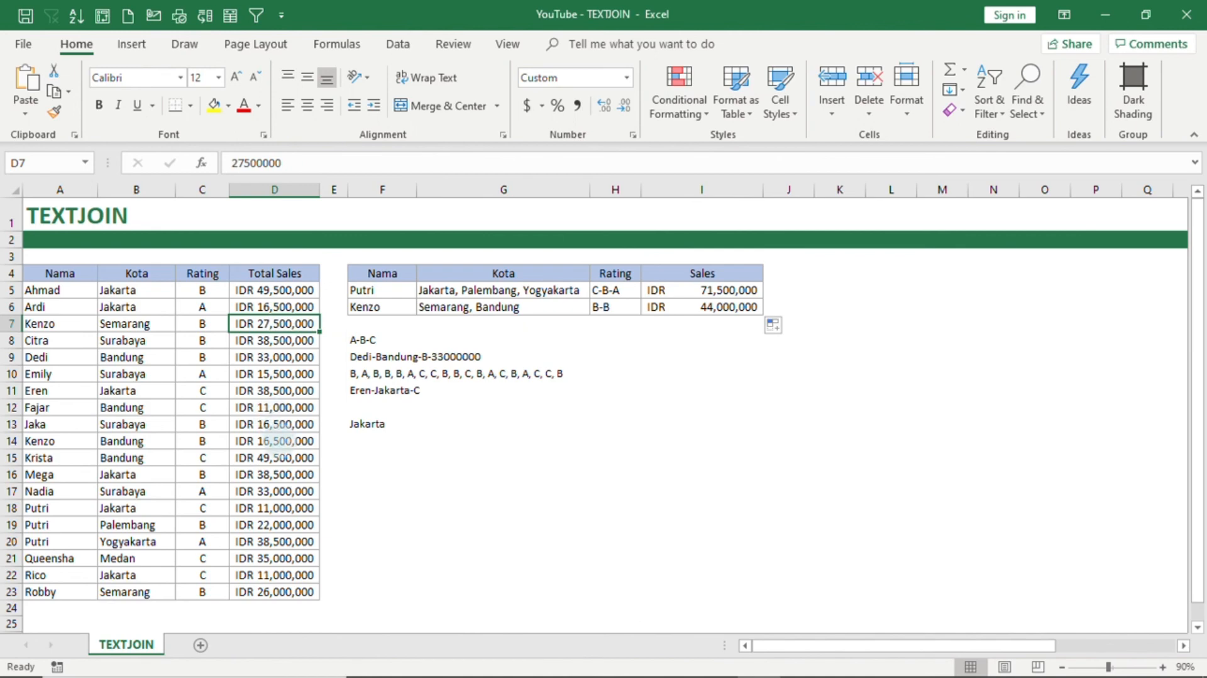
Step: Check the I6 total against the source sales in D7 and D14, and review the formulas in G5 and I5
left_click(281, 440, "ctrl")
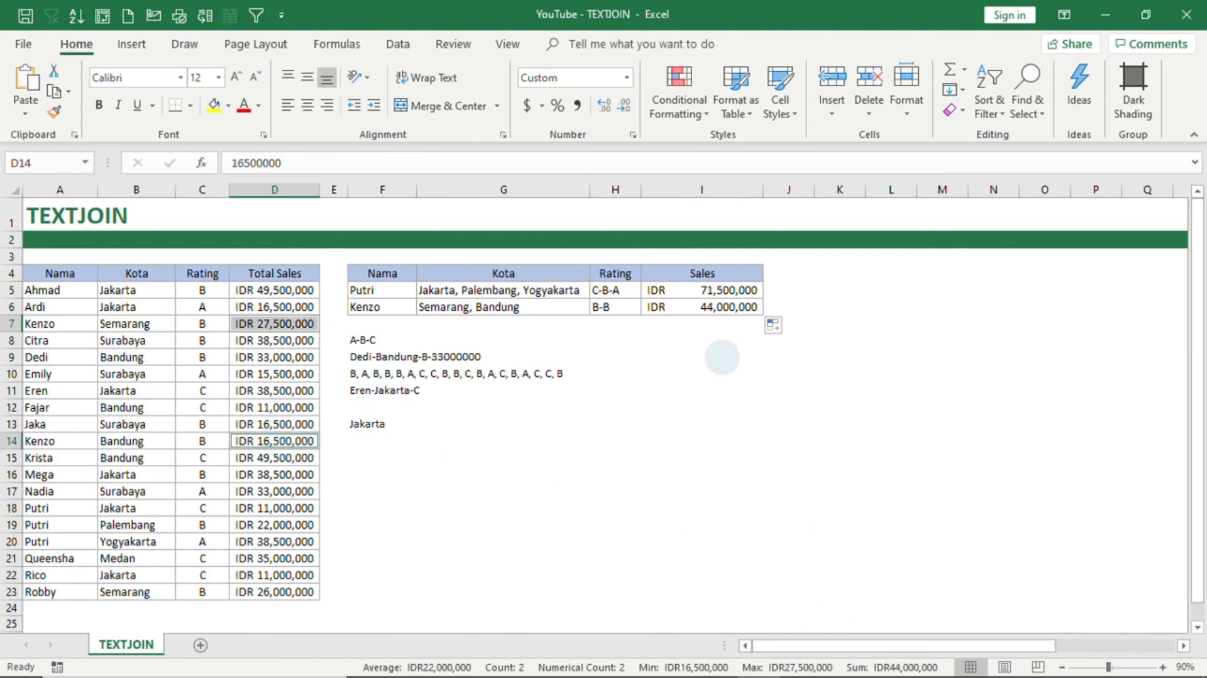
left_click(716, 343)
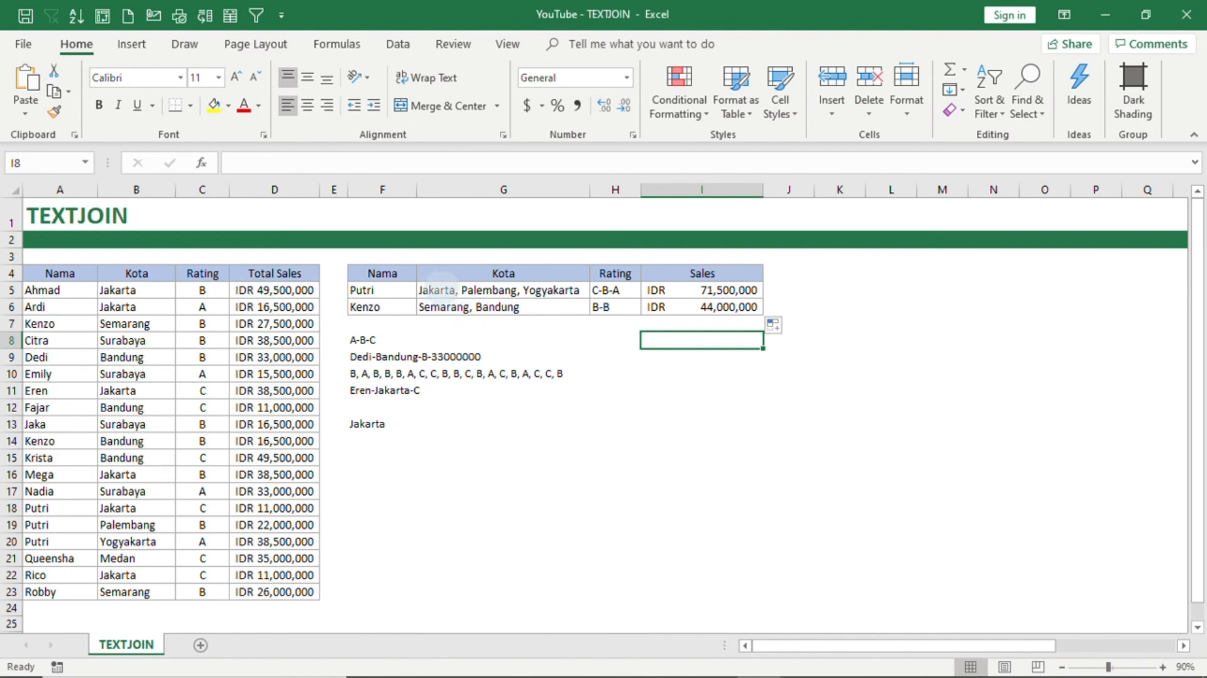
left_click(451, 288)
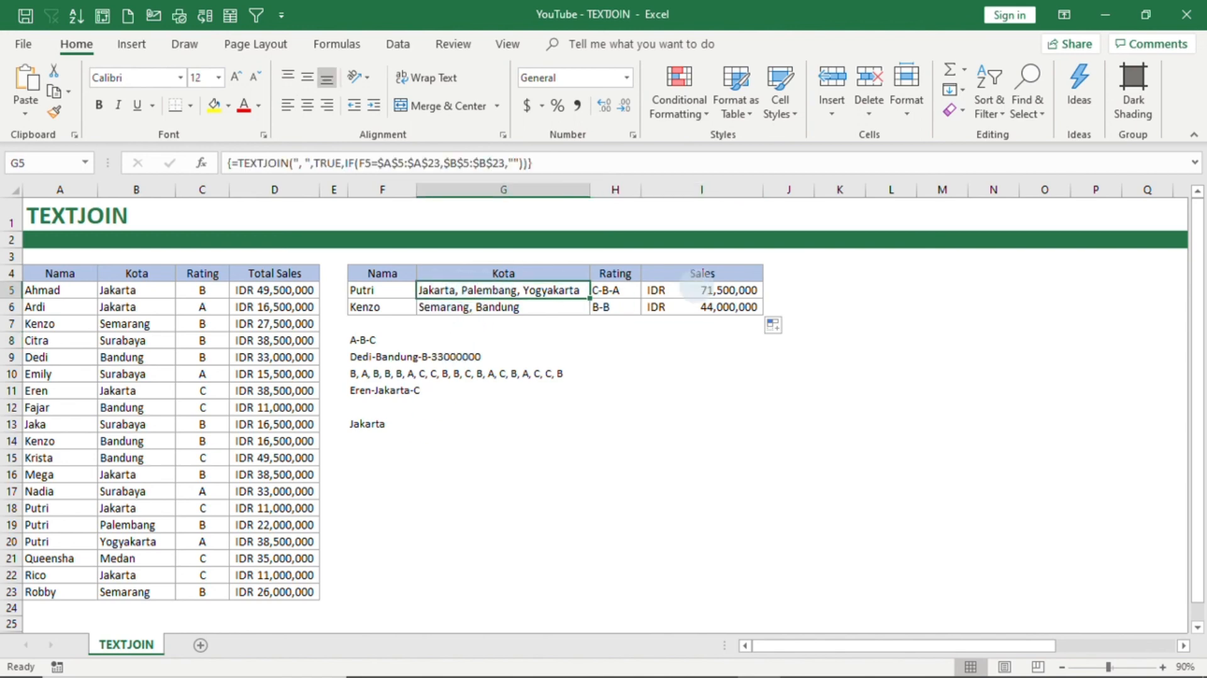
left_click(695, 289)
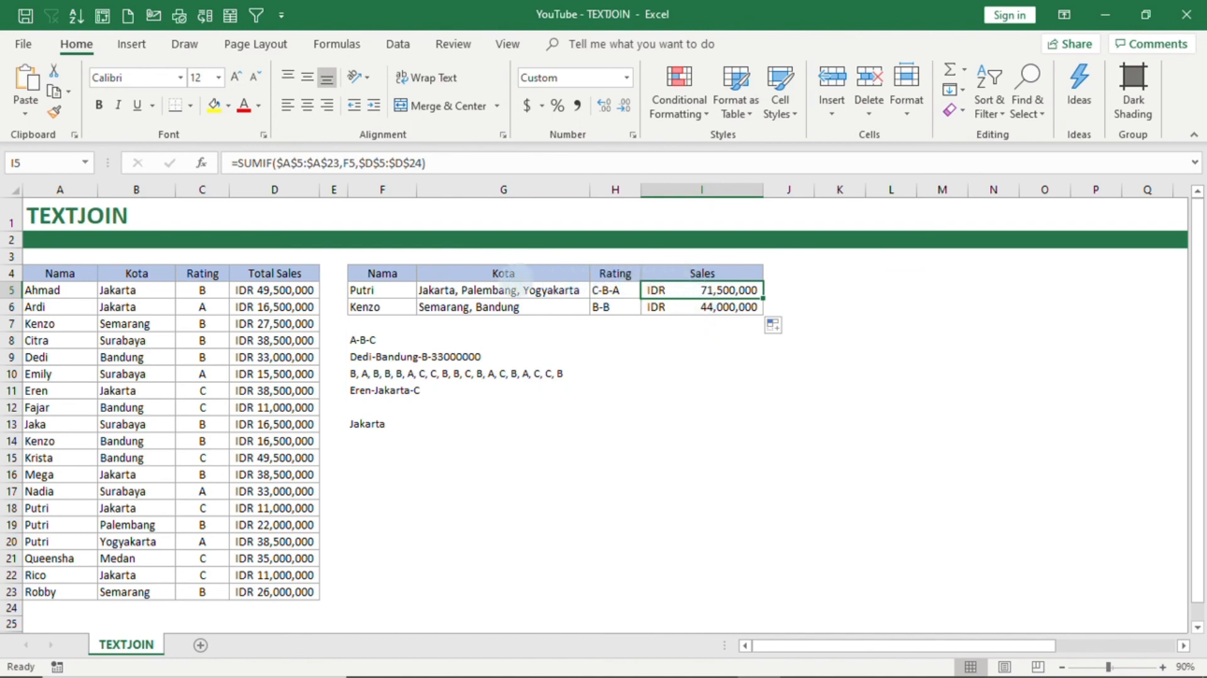
left_click(503, 290)
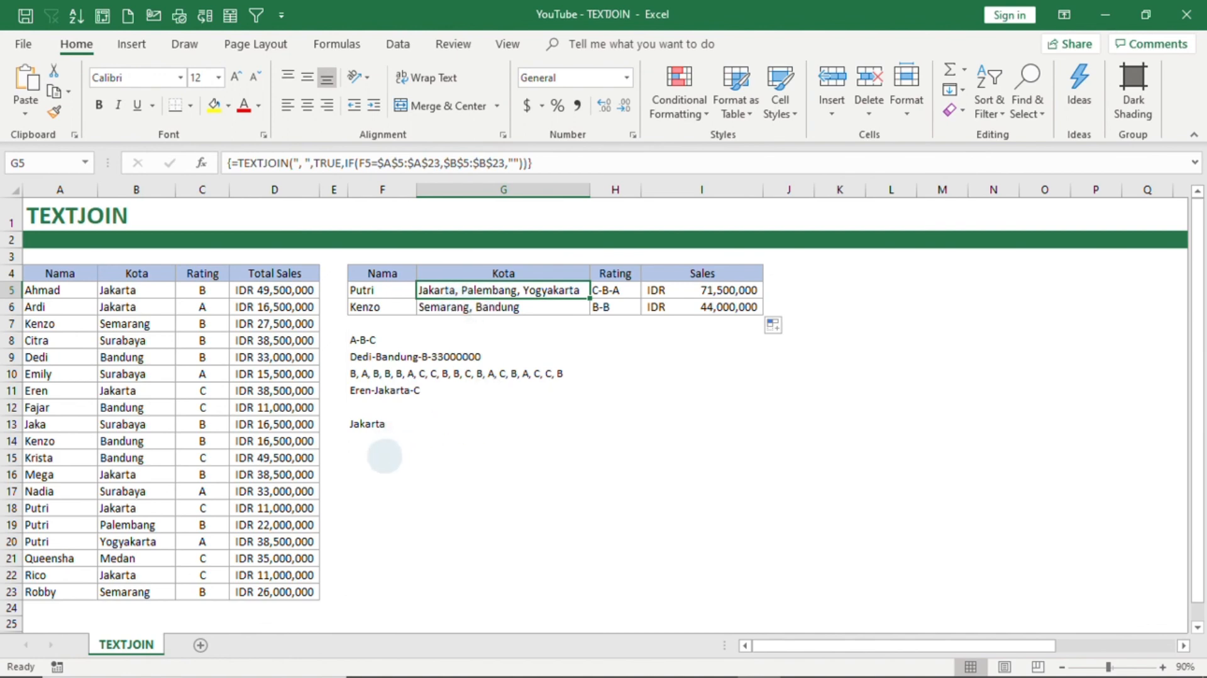
left_click(378, 457)
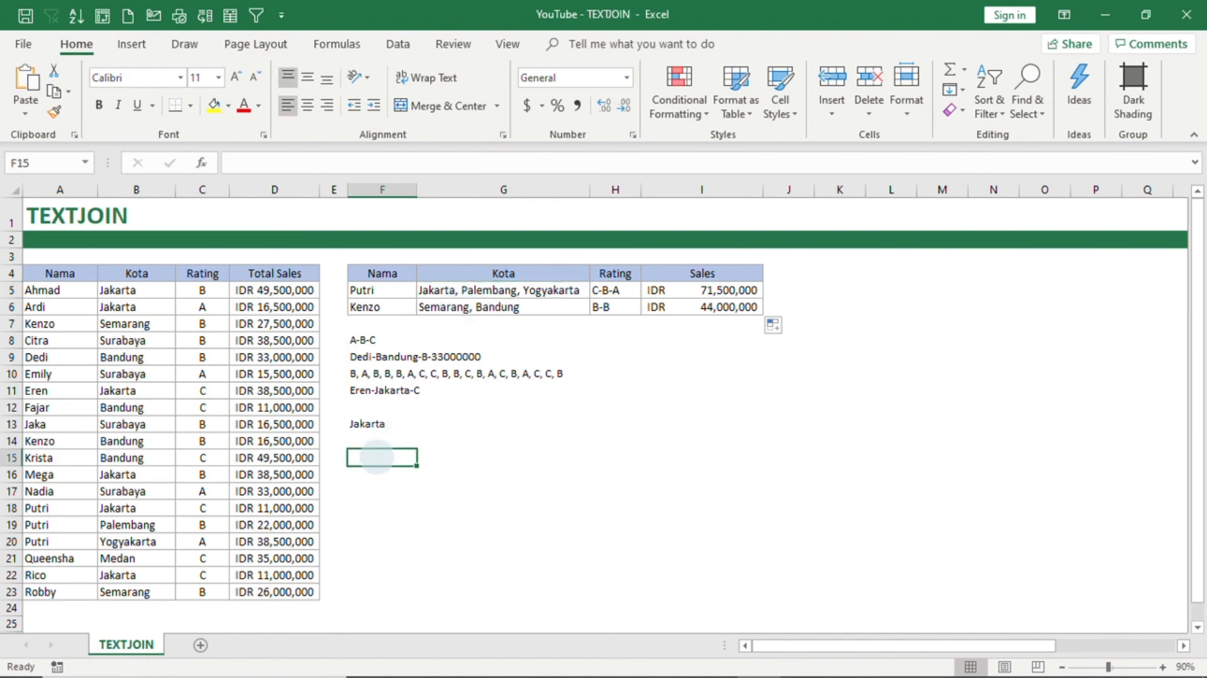